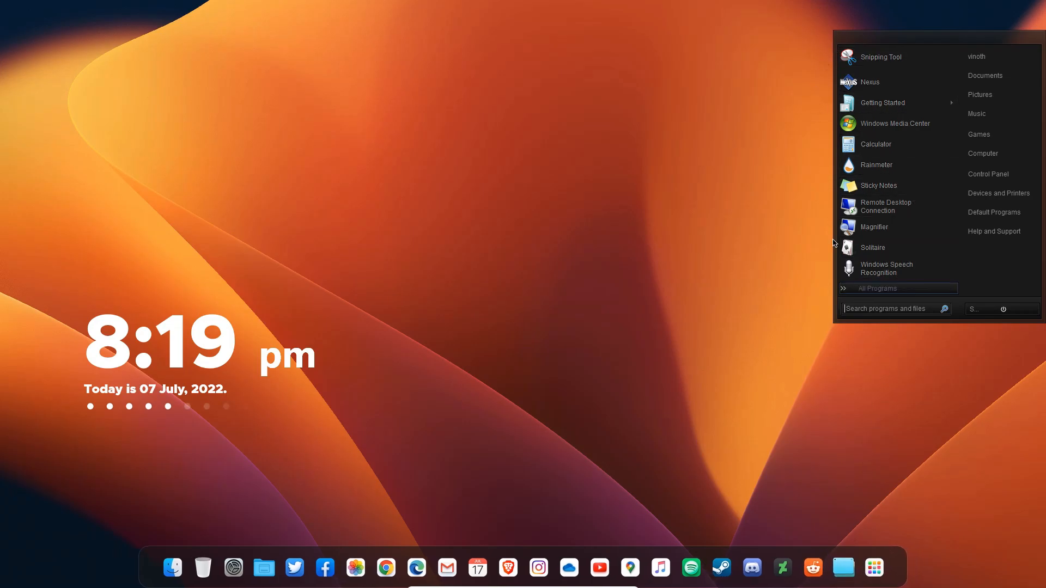
Dismiss the Start menu, open the Computer window from the dock and maximize it.
left_click(836, 560)
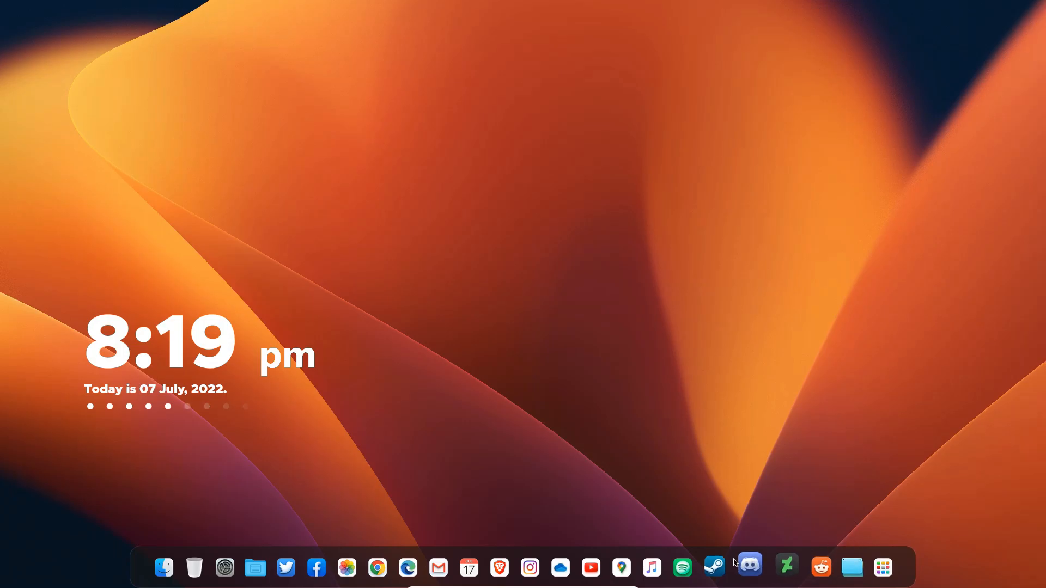
left_click(165, 567)
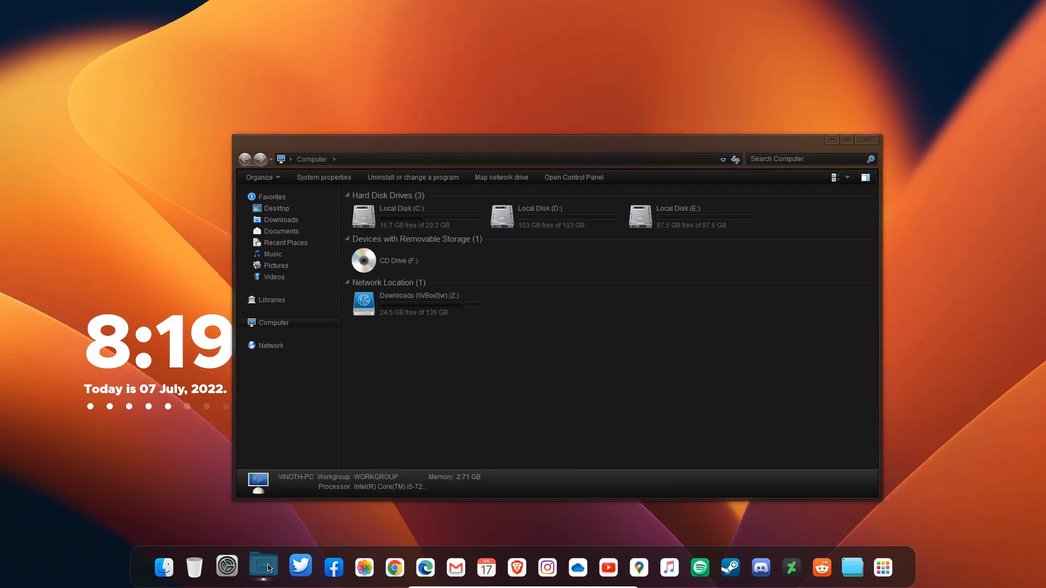
left_click(267, 567)
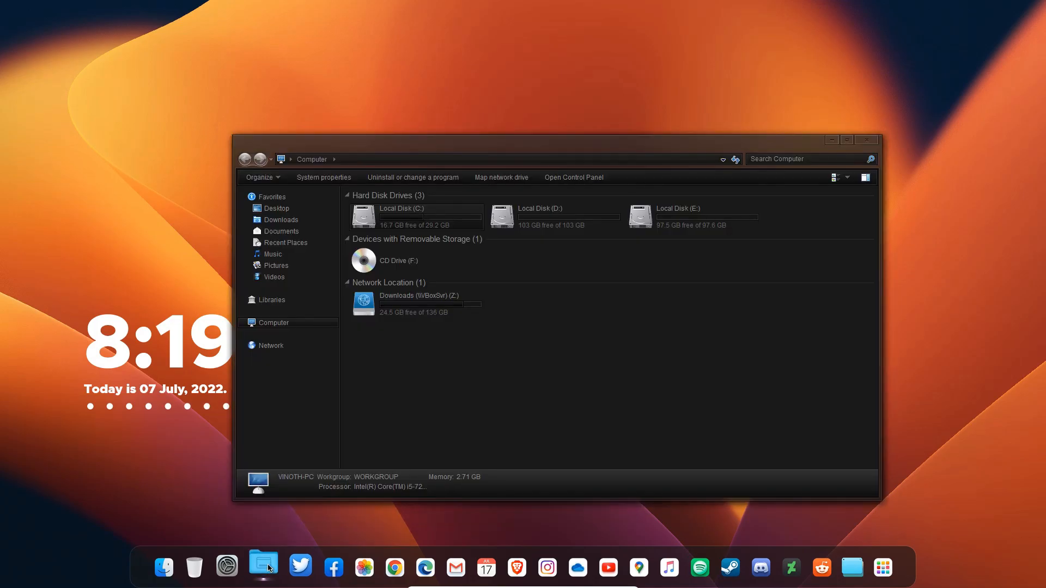
double_click(680, 145)
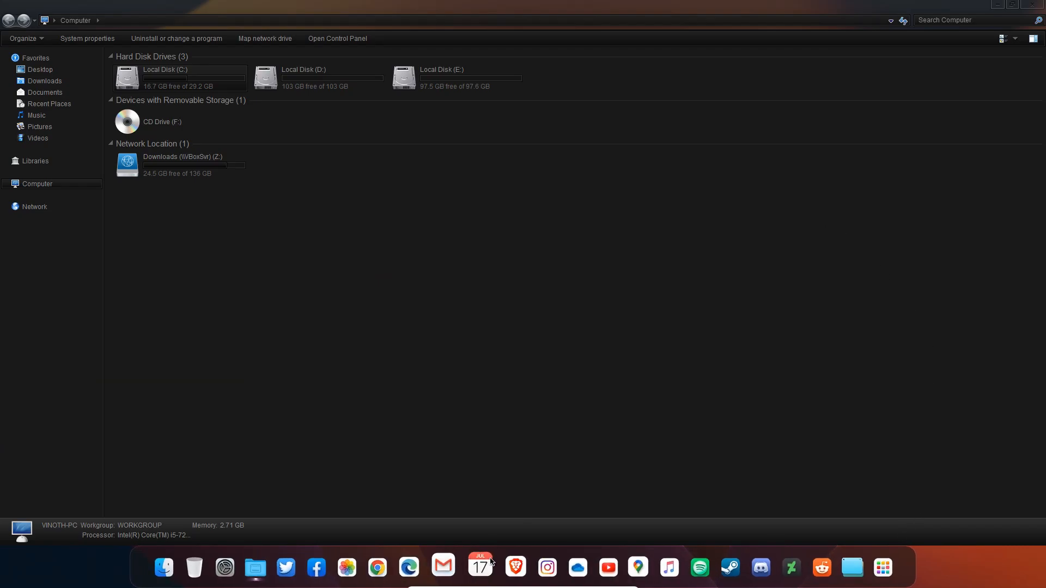
Browse the Favorites, Libraries and Computer locations in the maximized file window.
left_click(69, 58)
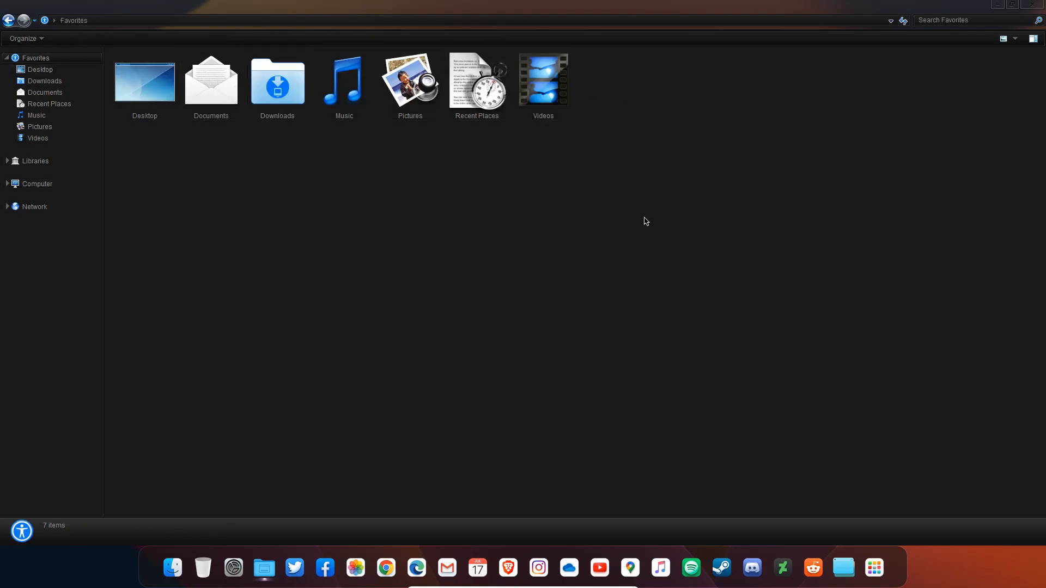
left_click(73, 163)
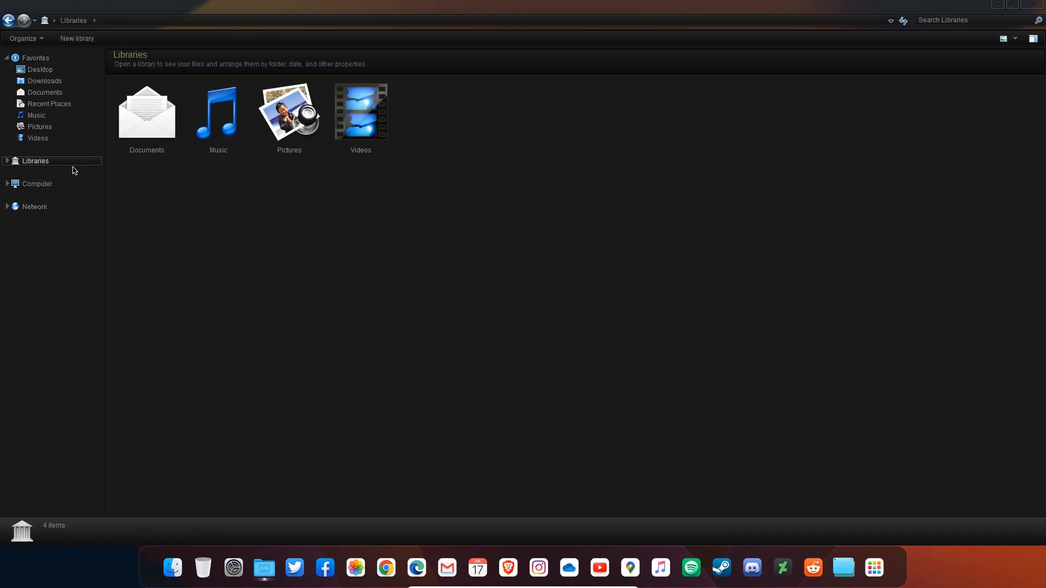
left_click(76, 185)
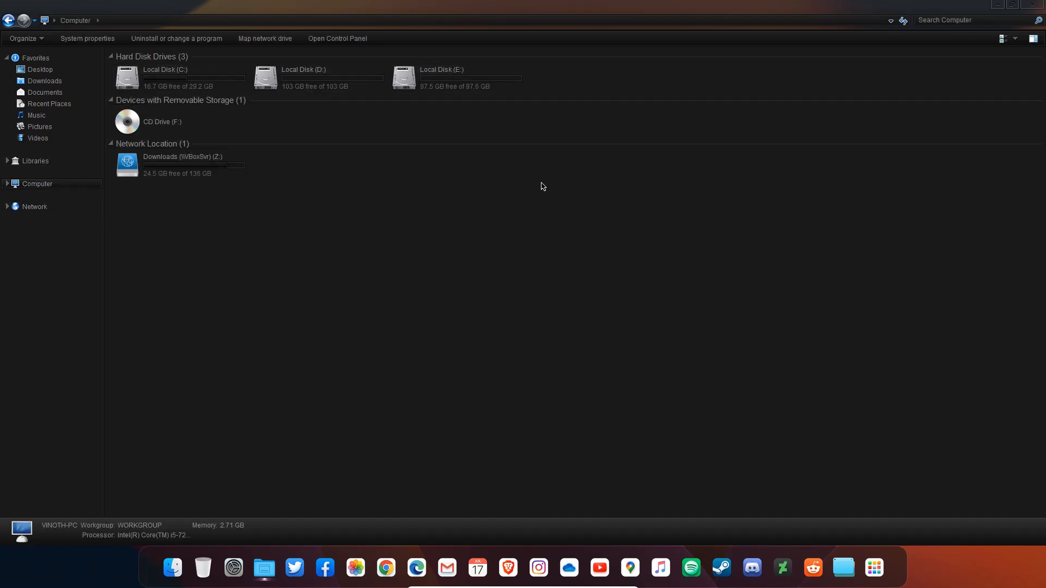
View the contents of Local Disk (C:), then restore the window to its smaller size and close it.
double_click(226, 83)
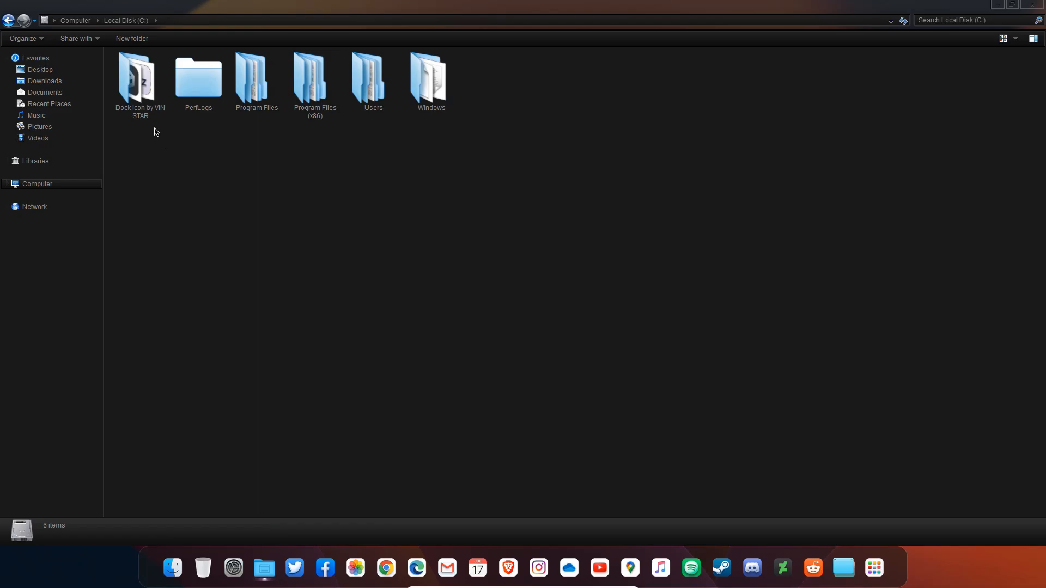
scroll(462, 233, "down", 2, "ctrl")
double_click(528, 10)
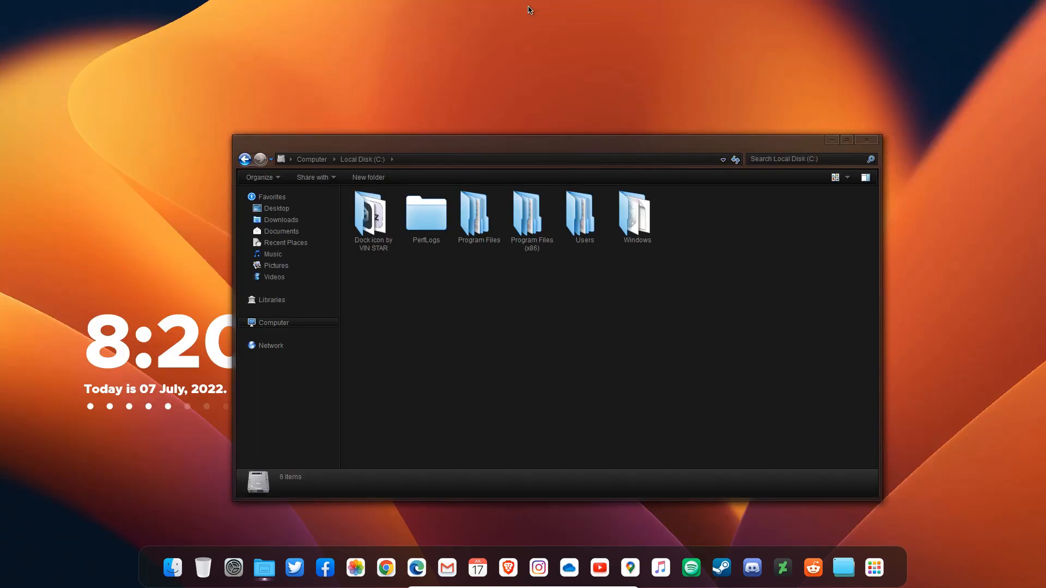
left_click(866, 142)
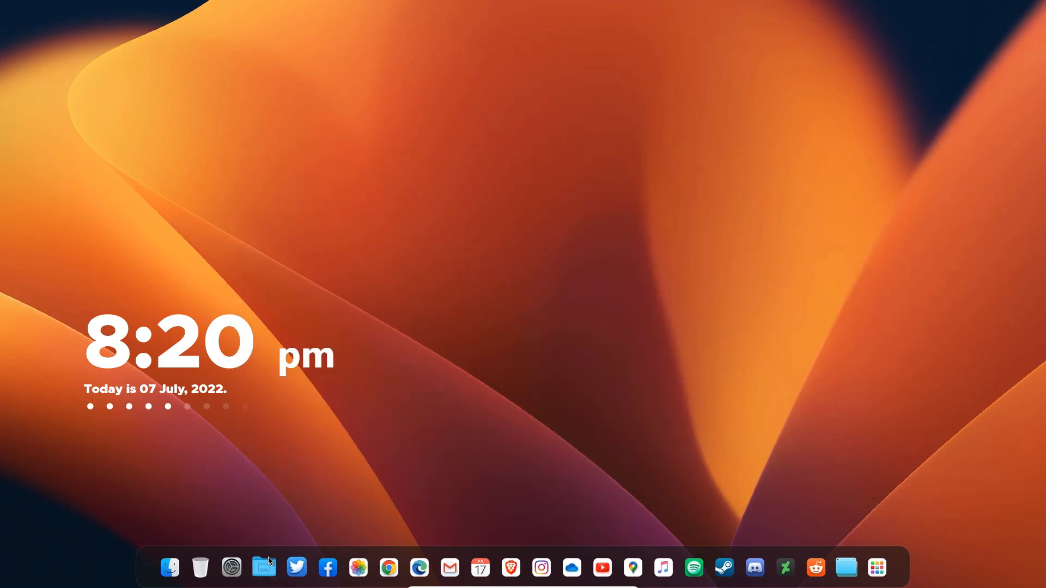
Open the Libraries window from the dock and close it through its thumbnail preview.
left_click(264, 567)
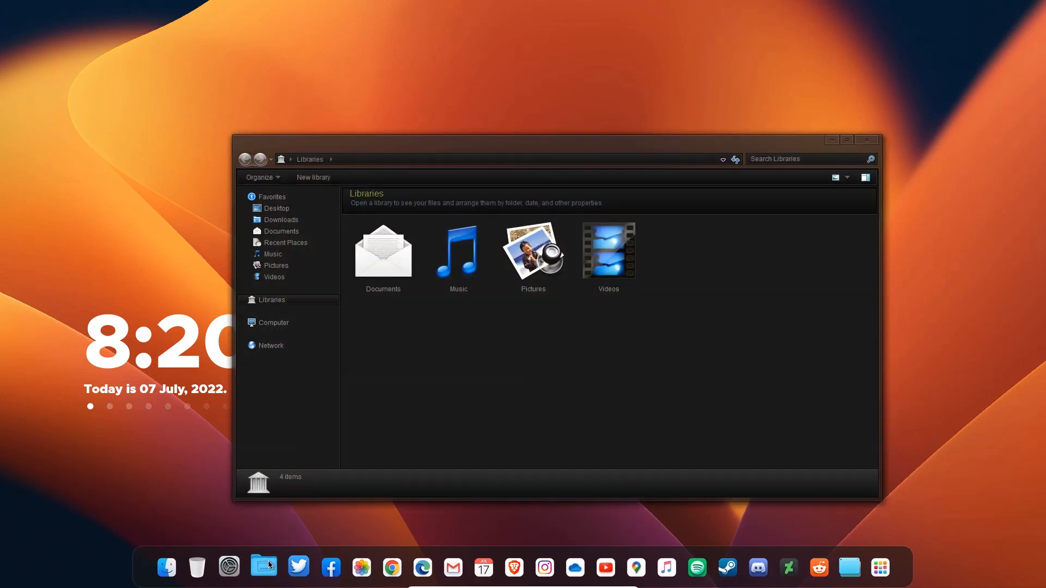
mouse_move(264, 567)
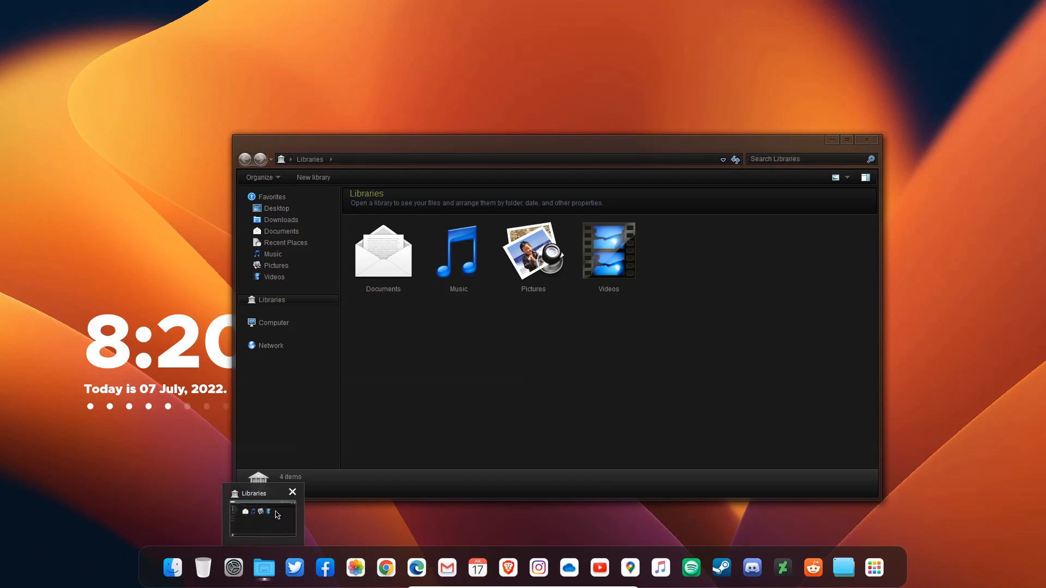
left_click(293, 493)
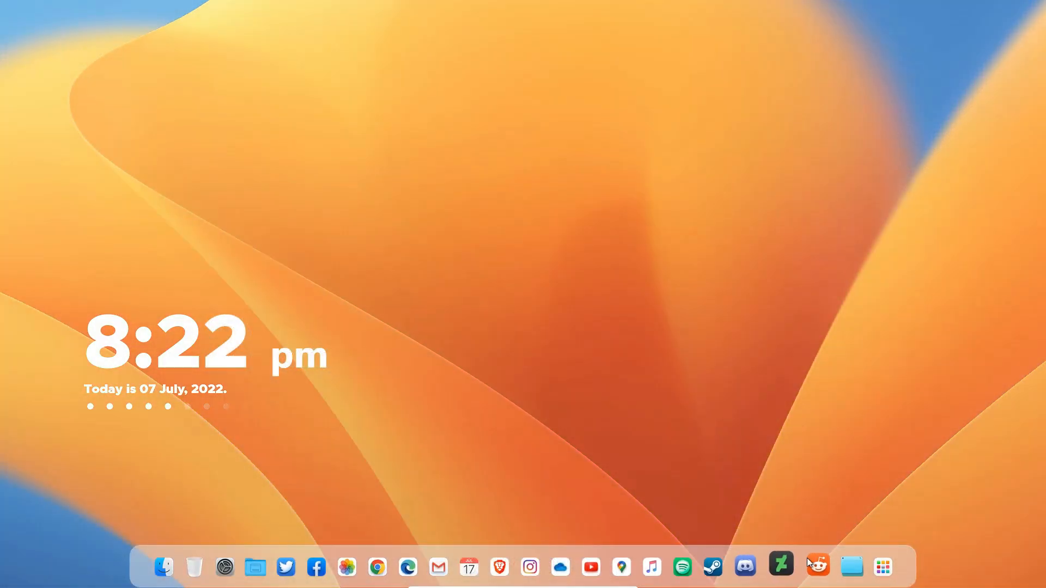
View Libraries and Local Disk (C:) in separate windows under the light theme, then minimize both windows.
left_click(869, 563)
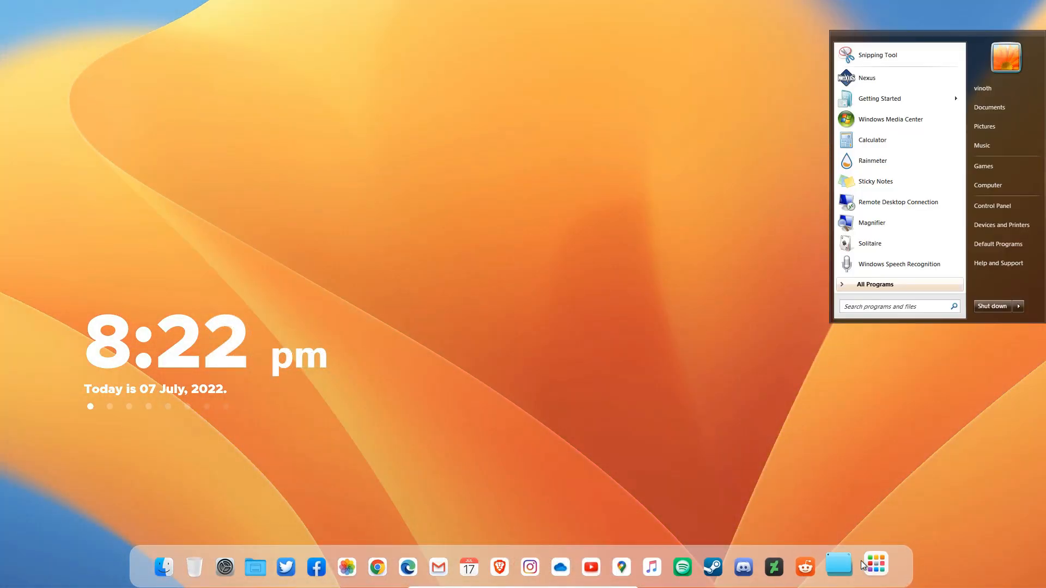
left_click(267, 569)
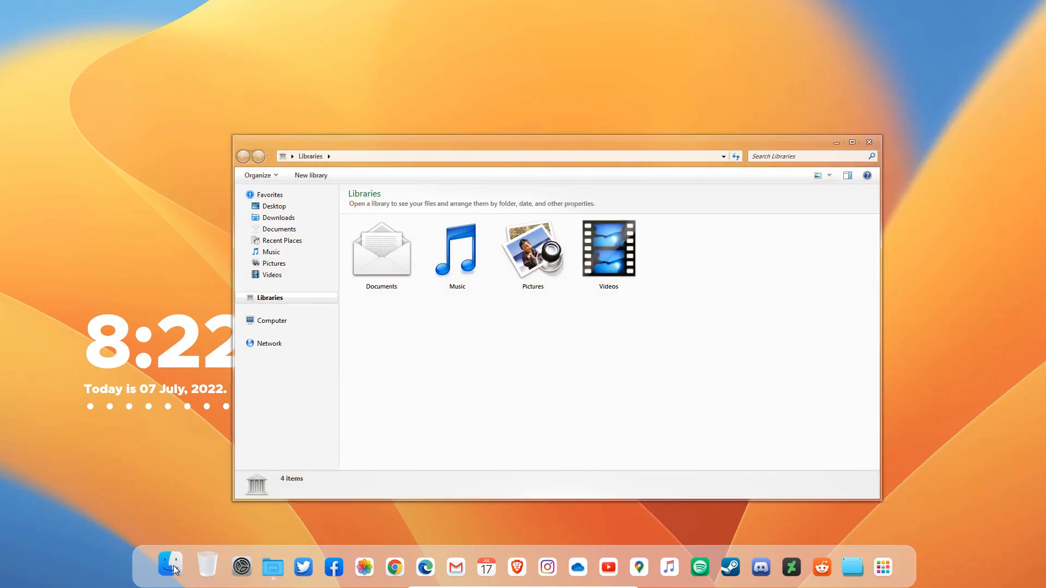
left_click(173, 569)
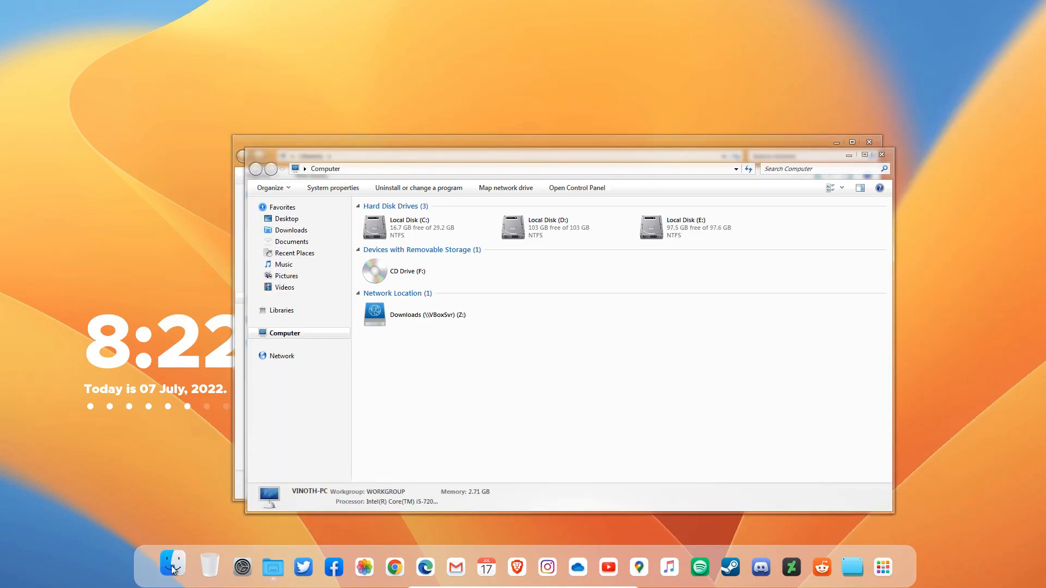
double_click(414, 226)
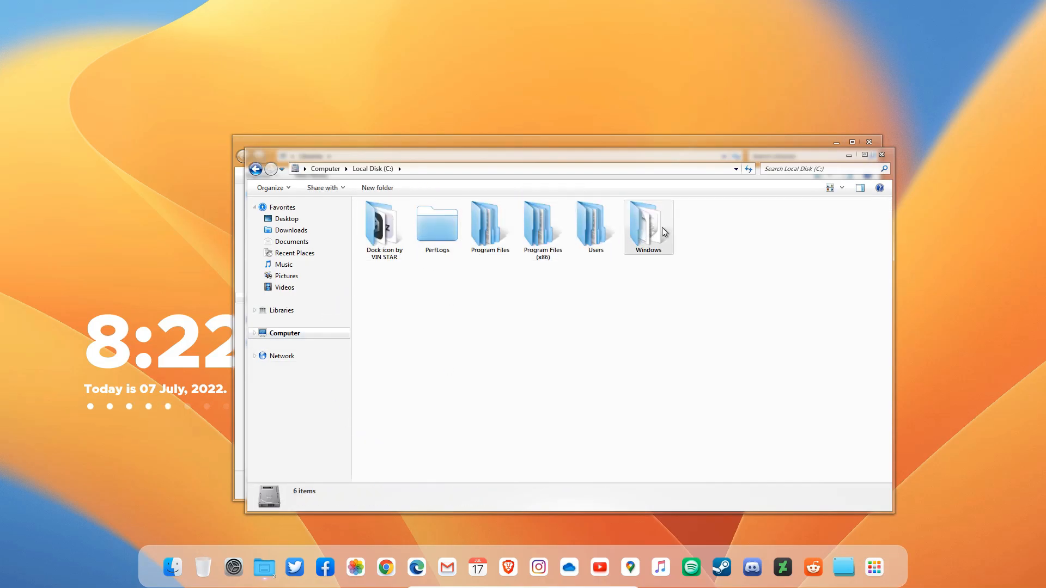
left_click(849, 156)
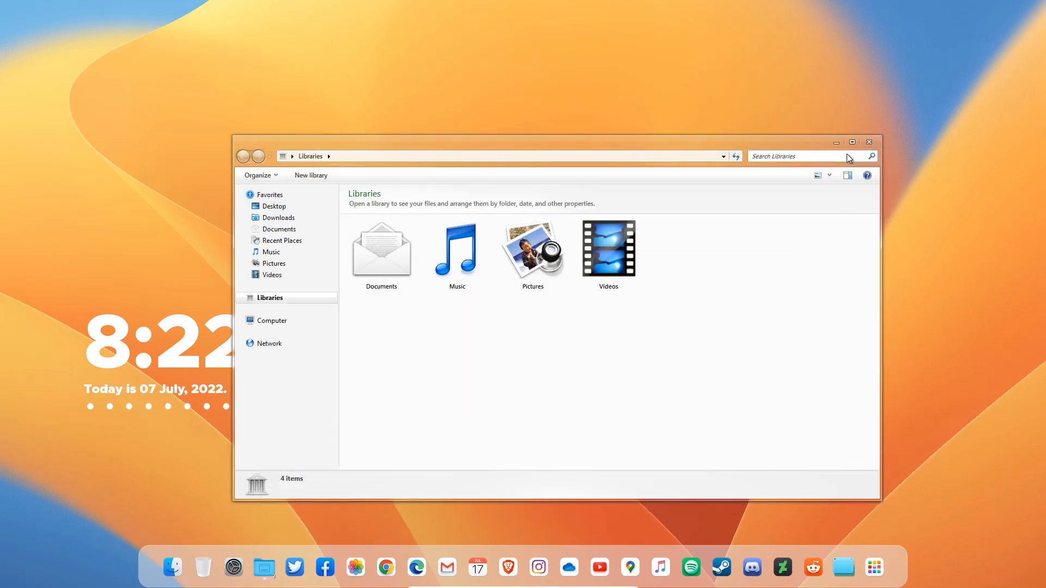
left_click(837, 142)
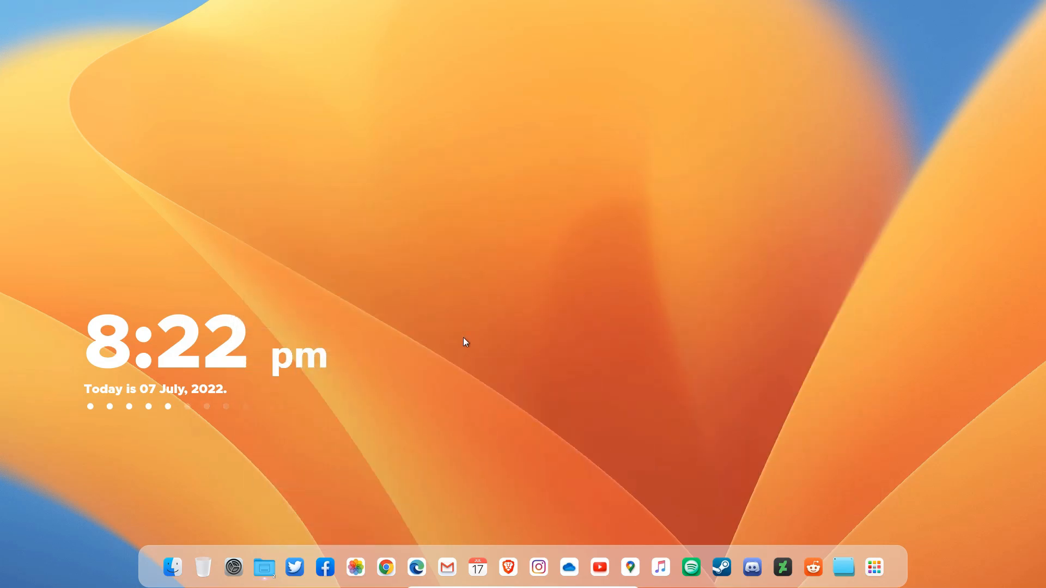
Close the minimized Libraries window, then view Local Disk (C:) maximized and at normal size before closing it.
mouse_move(264, 567)
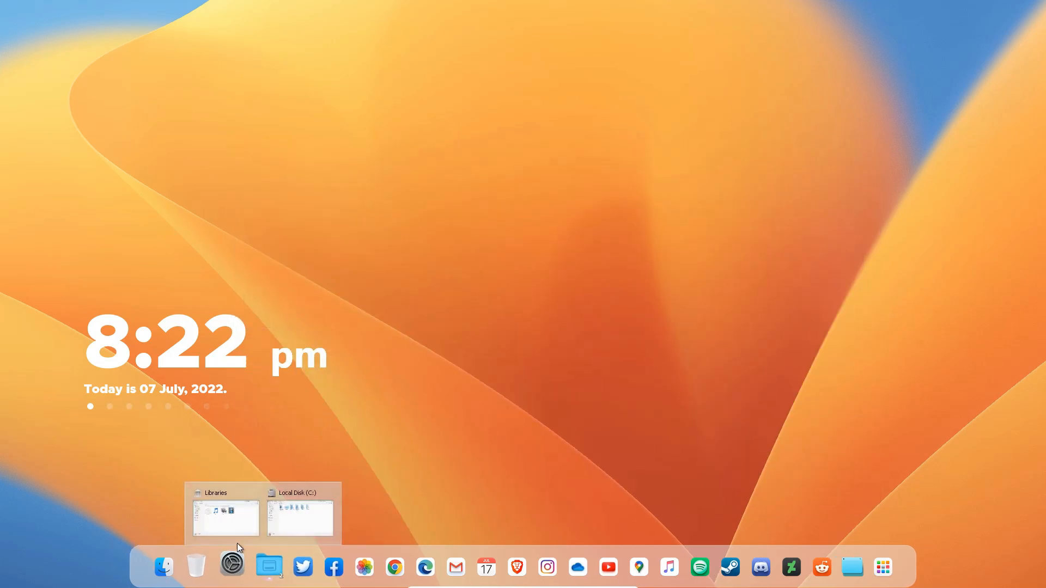
left_click(255, 492)
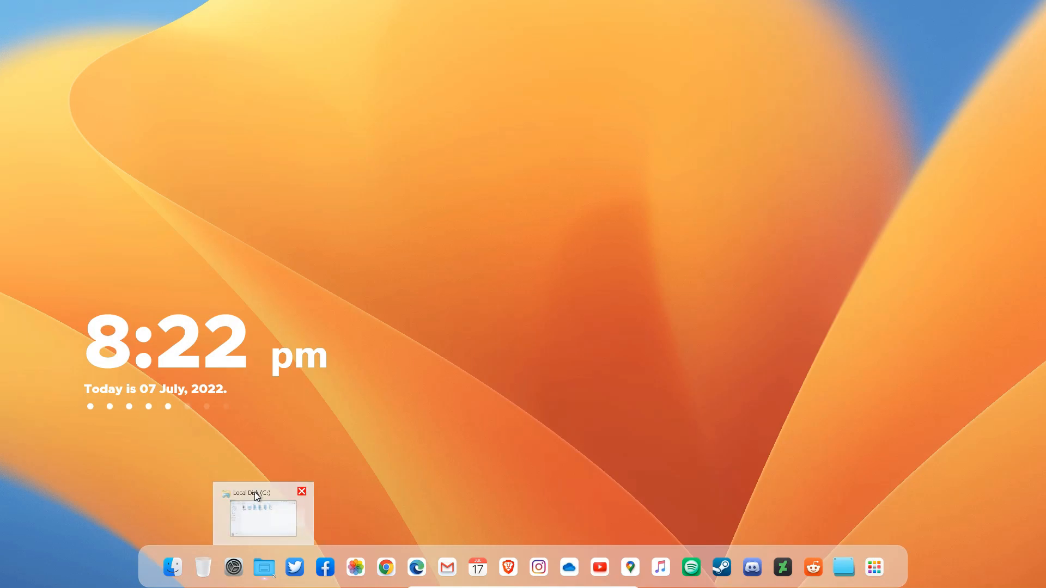
mouse_move(259, 522)
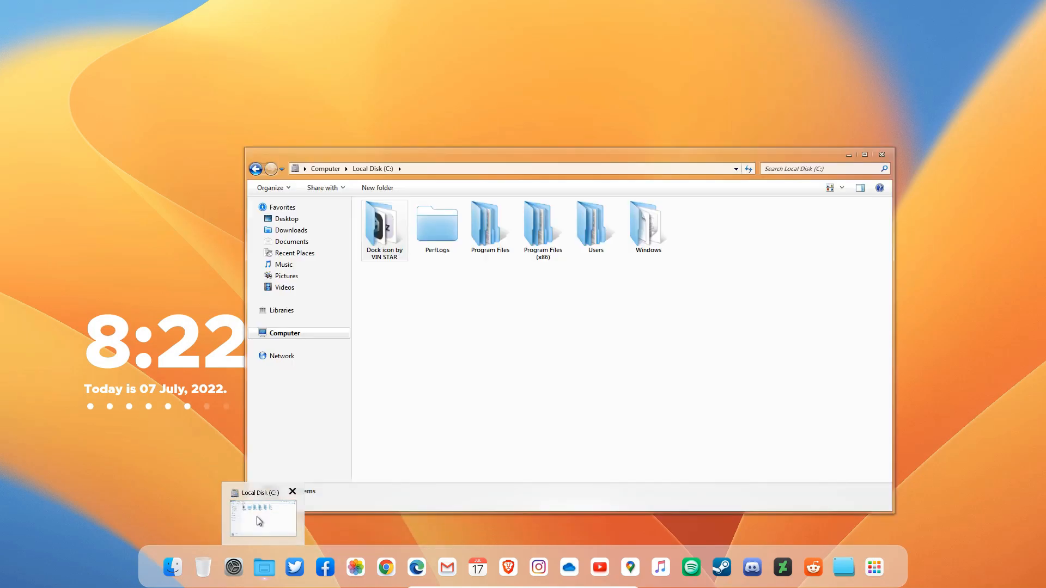
double_click(646, 153)
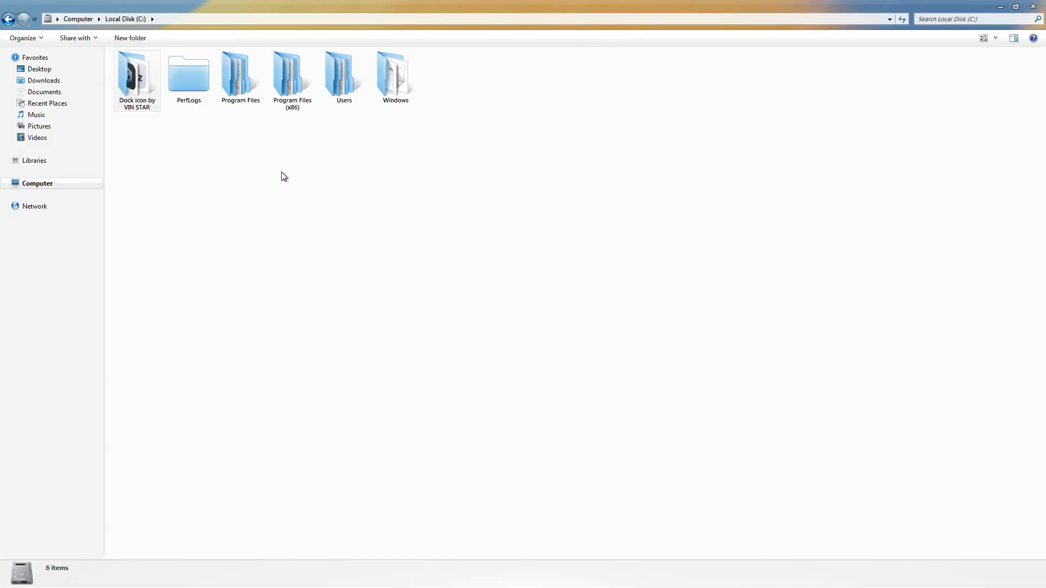
double_click(371, 8)
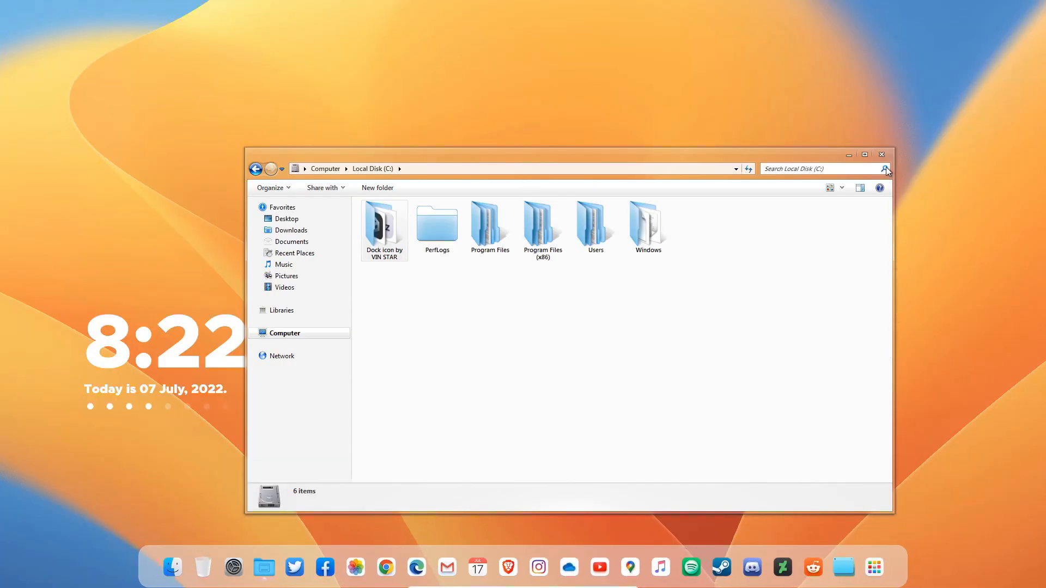
left_click(882, 154)
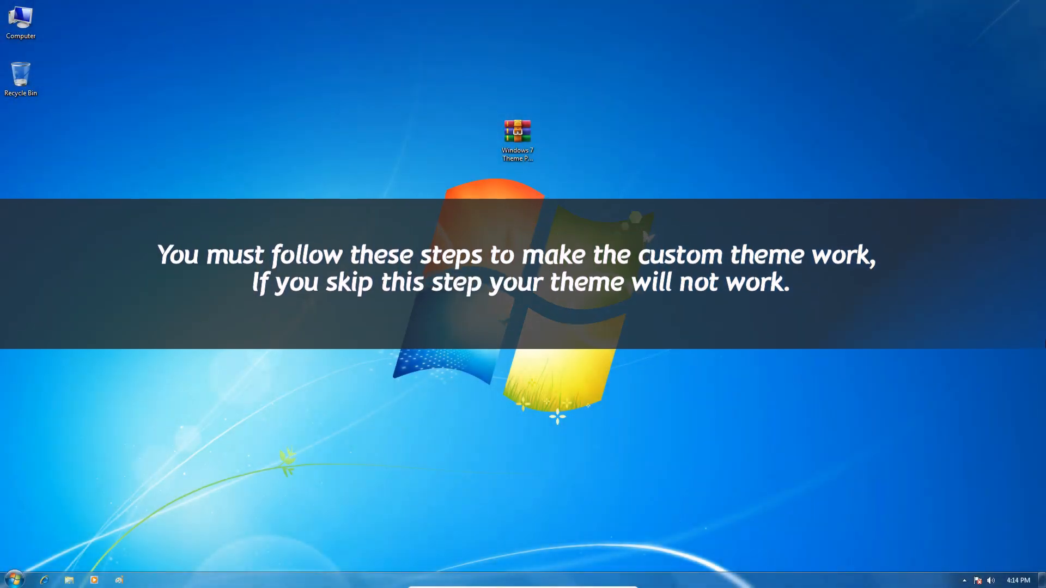
Search the Start menu for "create res" and open the Create a restore point settings.
left_click(14, 580)
left_click(40, 556)
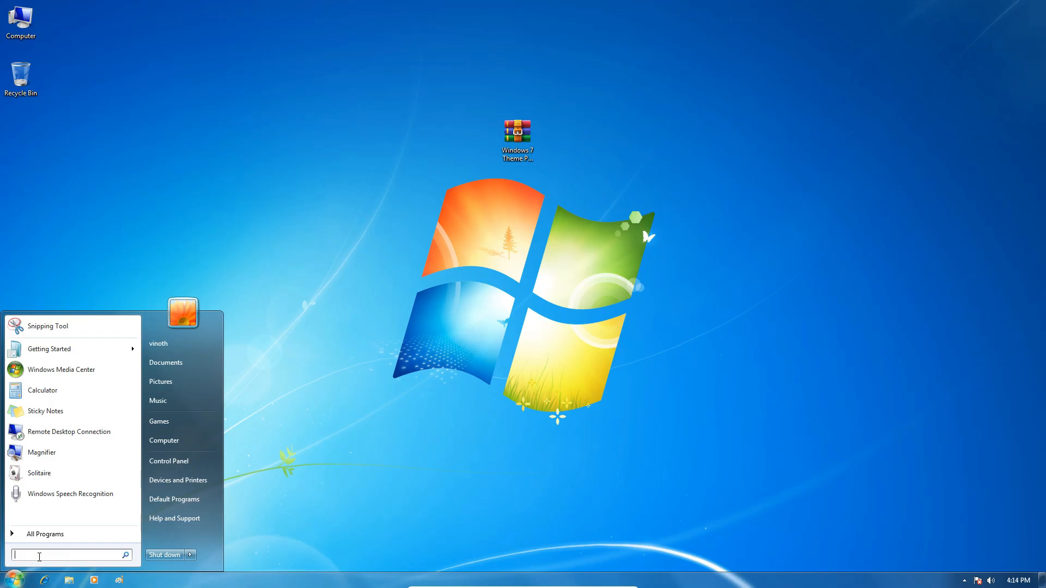
type("create")
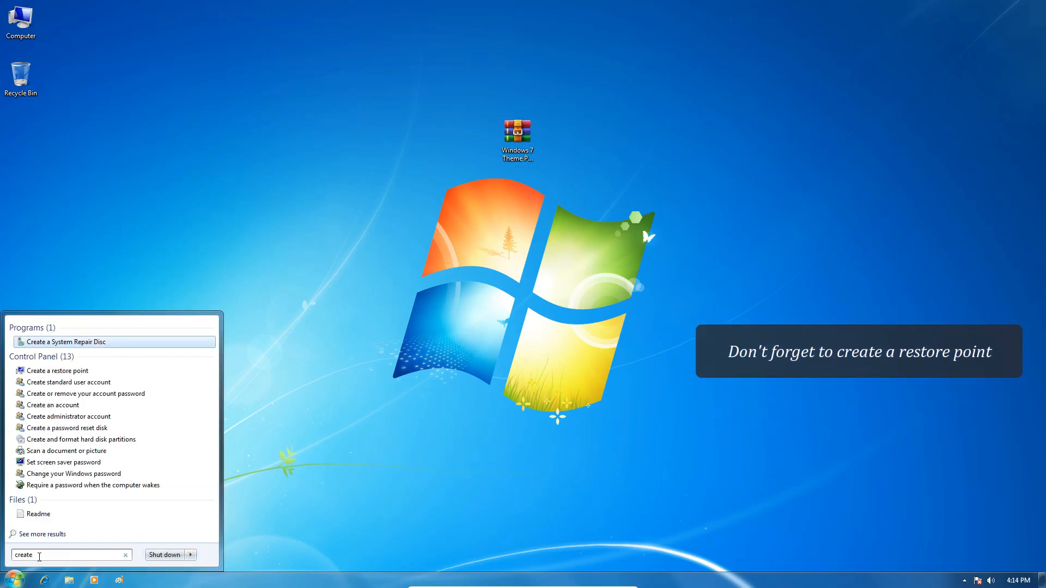
type(" res")
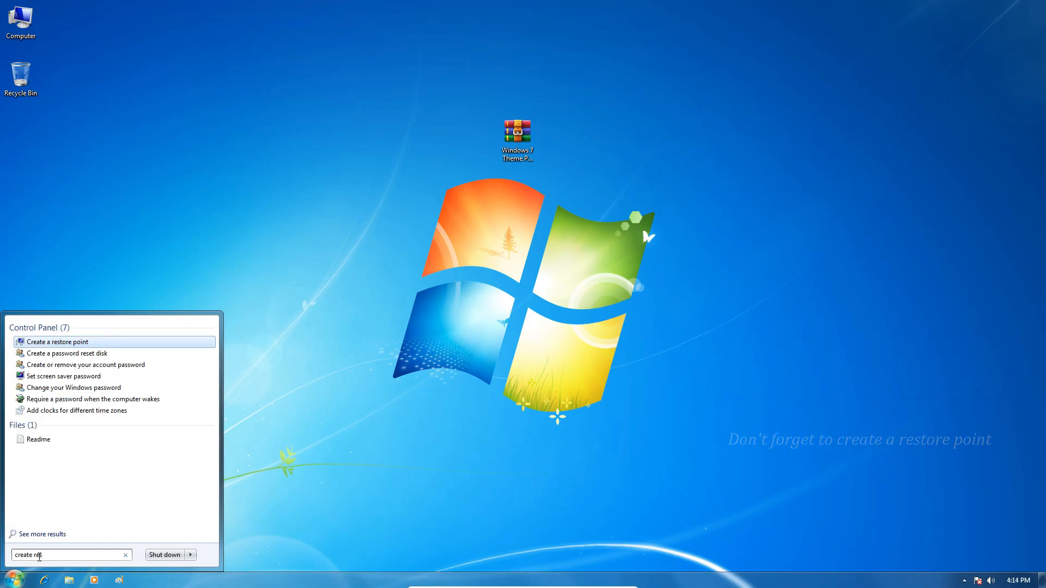
left_click(87, 343)
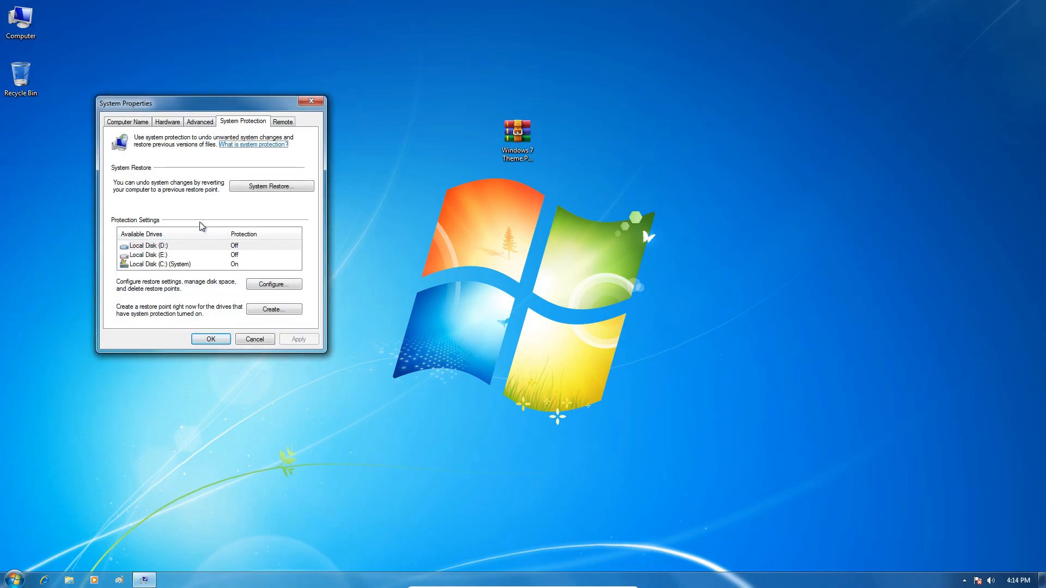
Set the maximum system protection disk usage for Local Disk (C:) to 1% (299.99 MB), accepting deletion of older restore points.
left_click(176, 266)
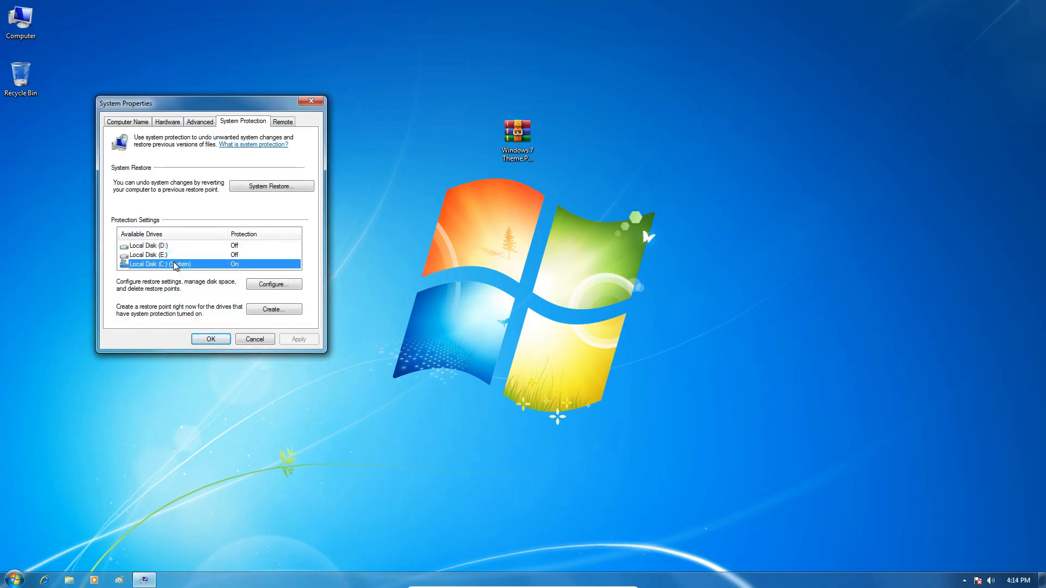
left_click(266, 284)
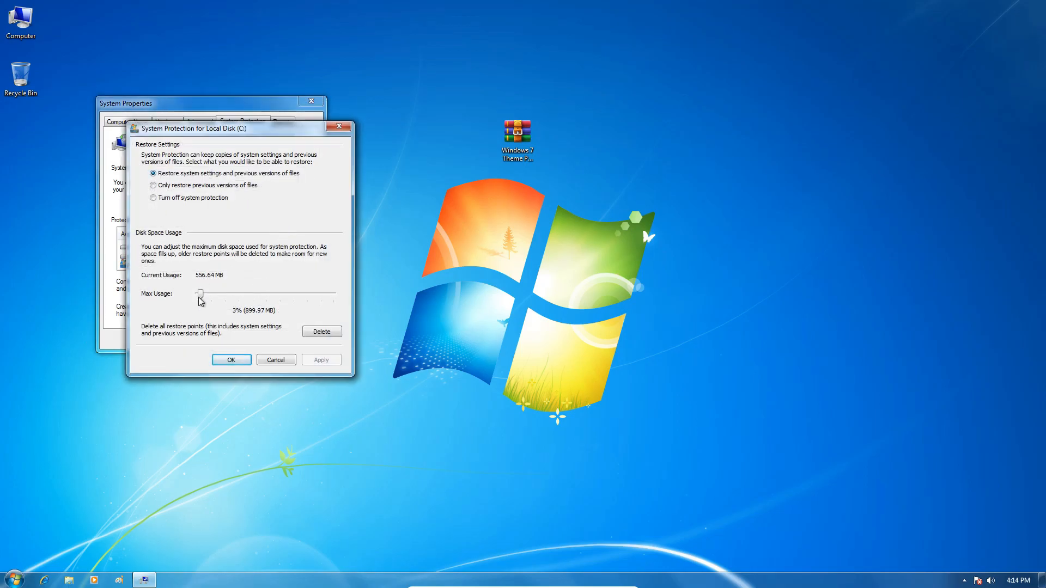
left_click_drag(200, 294, 198, 295)
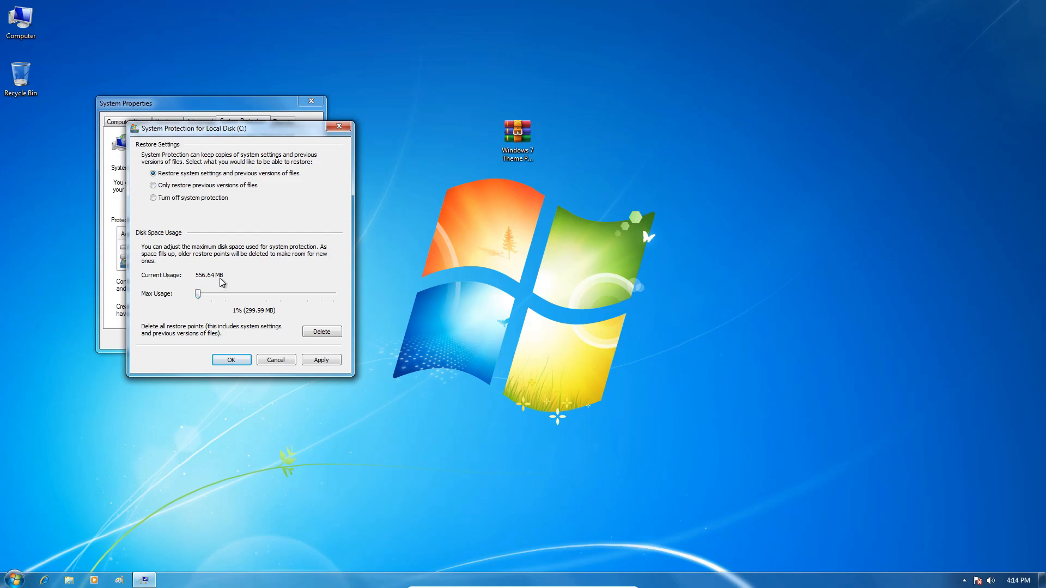
left_click(313, 364)
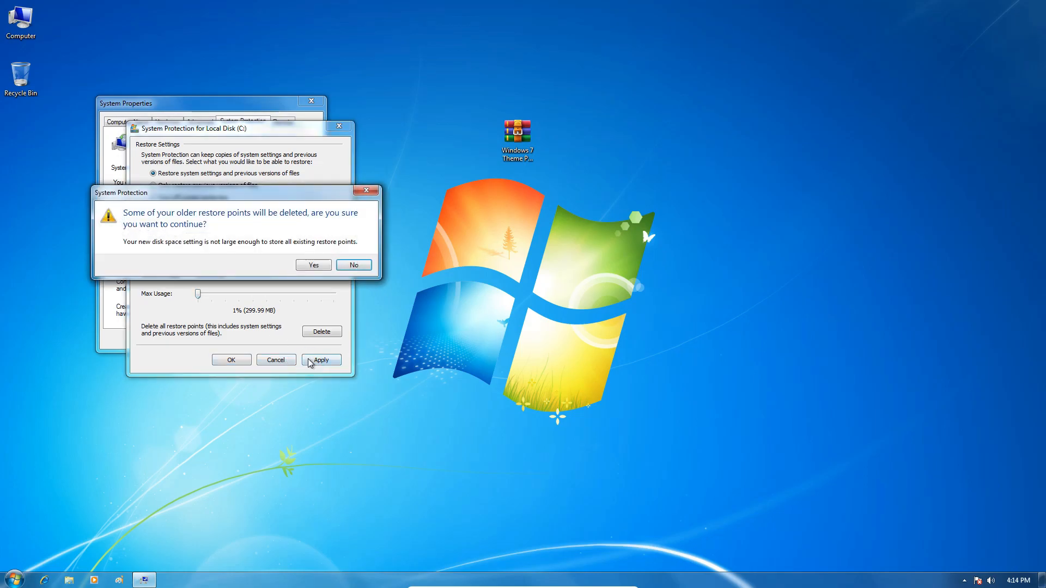
left_click(313, 265)
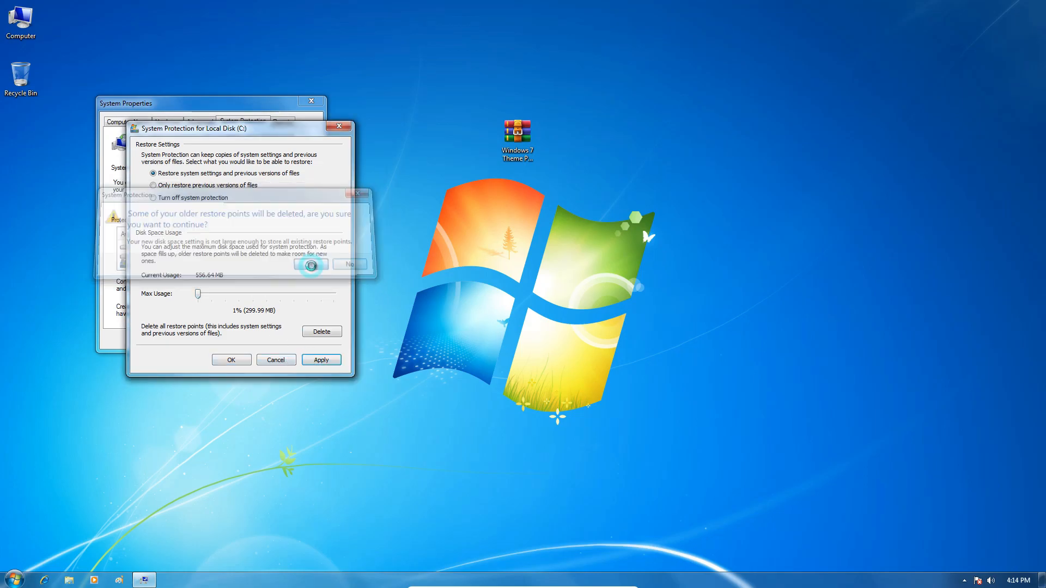
left_click(232, 360)
Create a restore point with the description "restore point" and close System Properties.
left_click(257, 311)
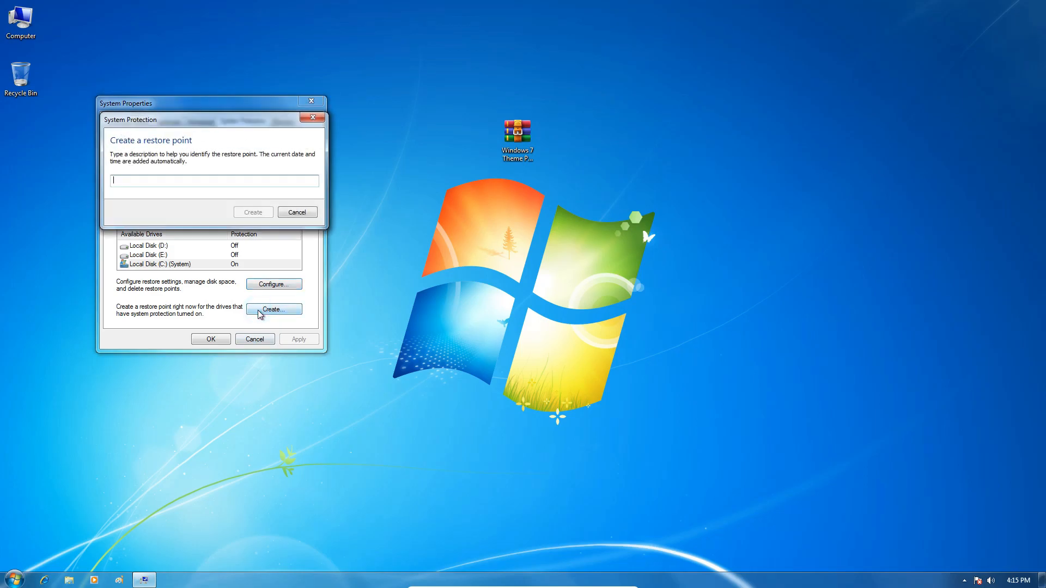
left_click(200, 183)
type("restore point")
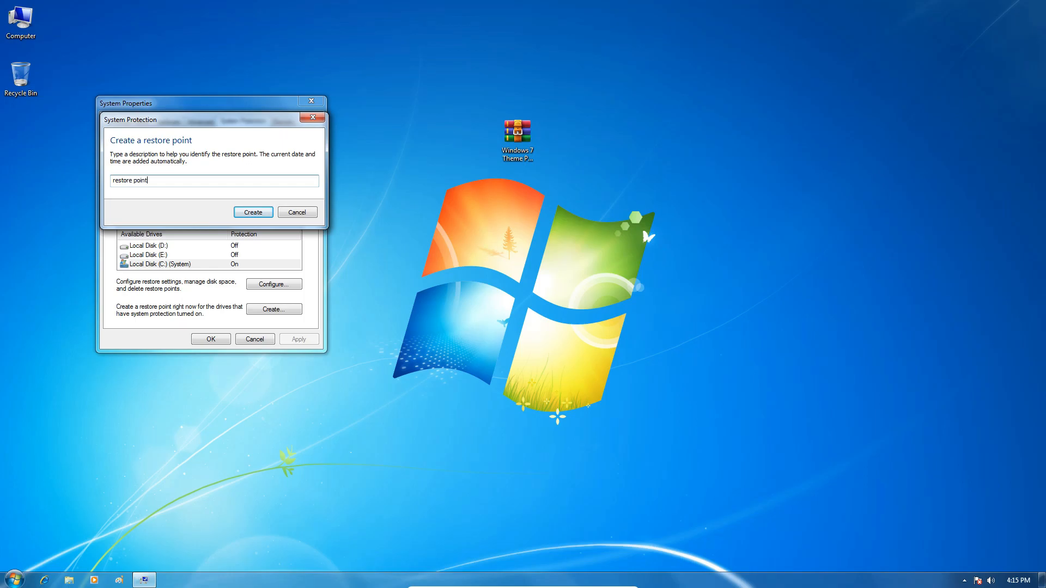
left_click(253, 213)
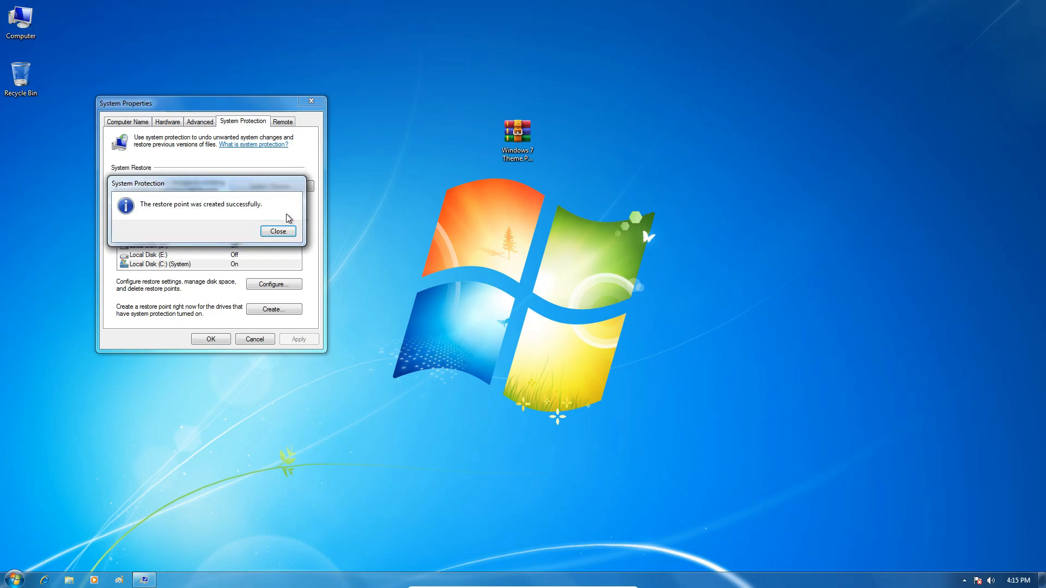
left_click(278, 232)
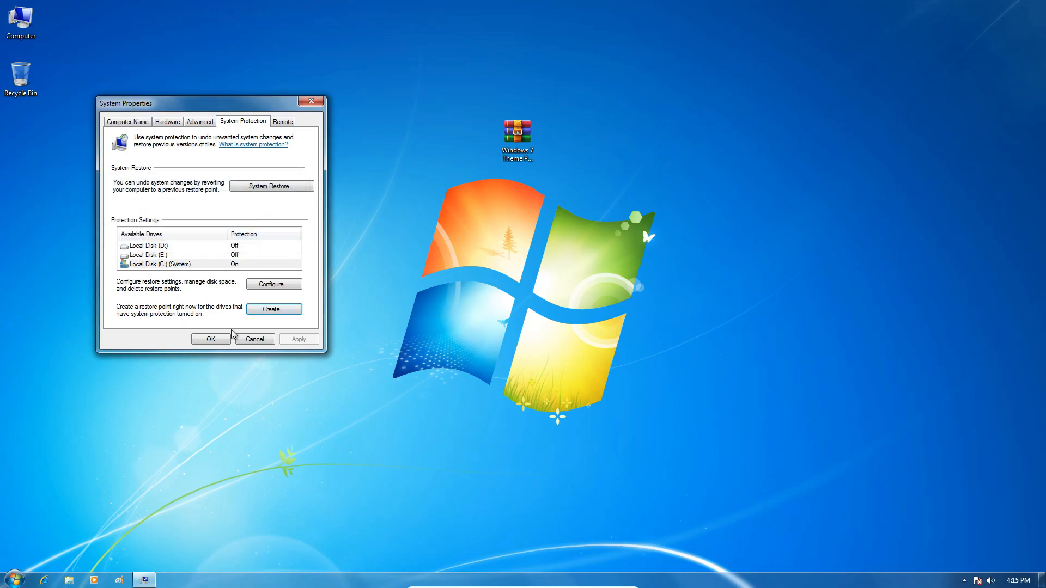
left_click(211, 339)
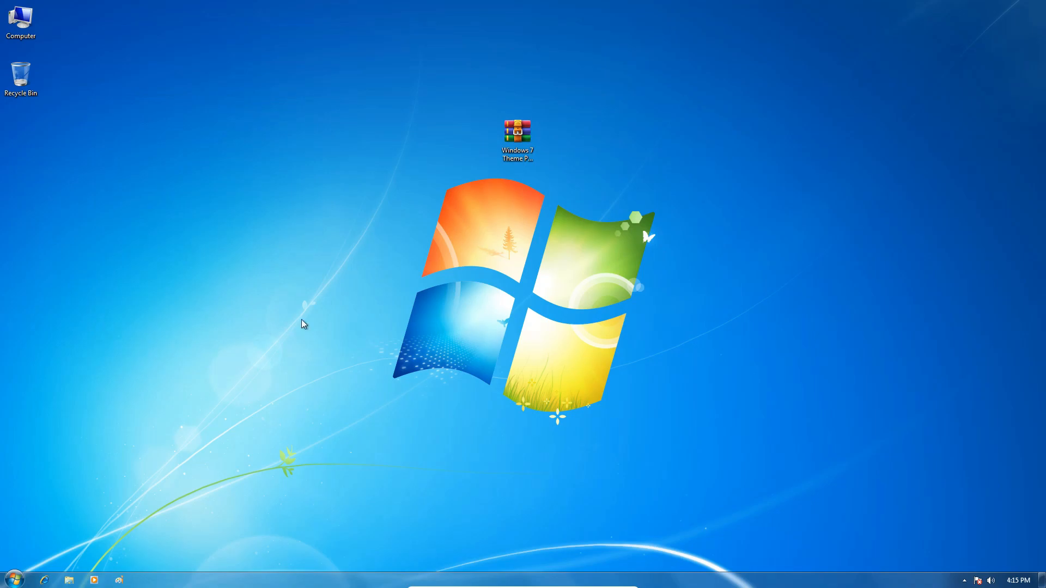
Extract the Windows 7 Theme Patcher archive into a Windows 7 Theme Patcher folder on the desktop.
left_click(517, 133)
right_click(517, 134)
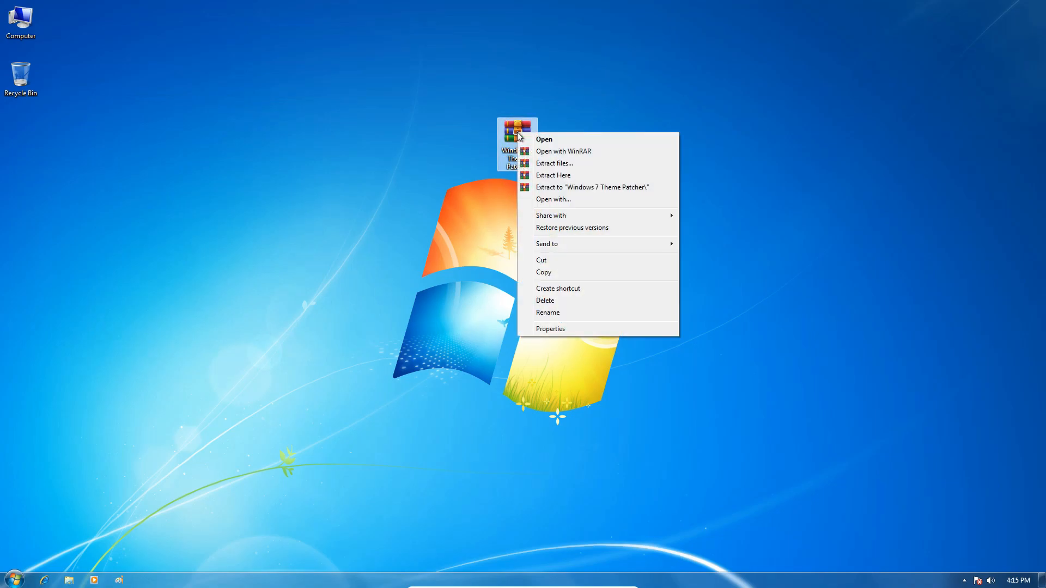
left_click(546, 164)
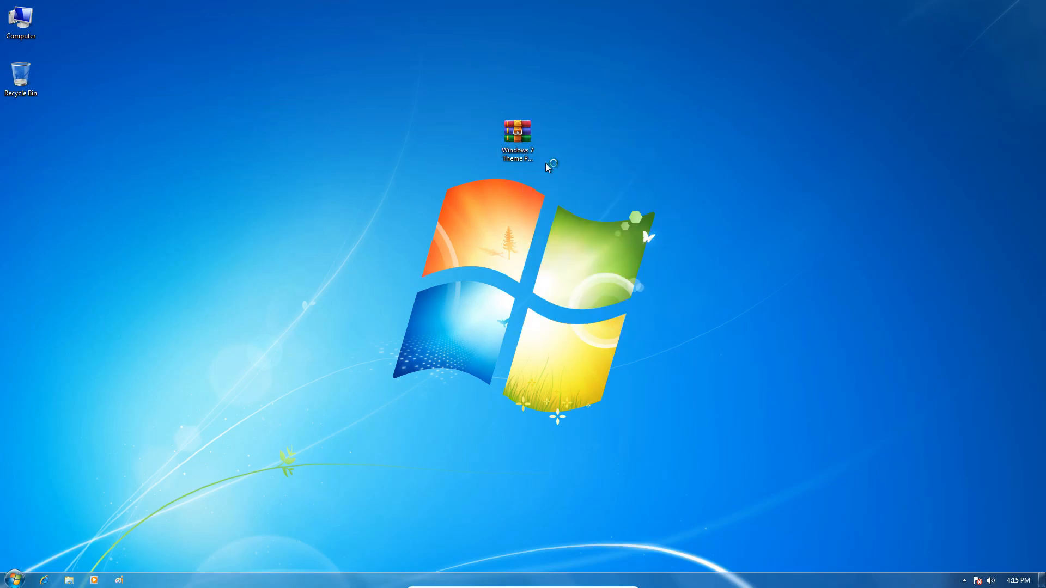
left_click(555, 410)
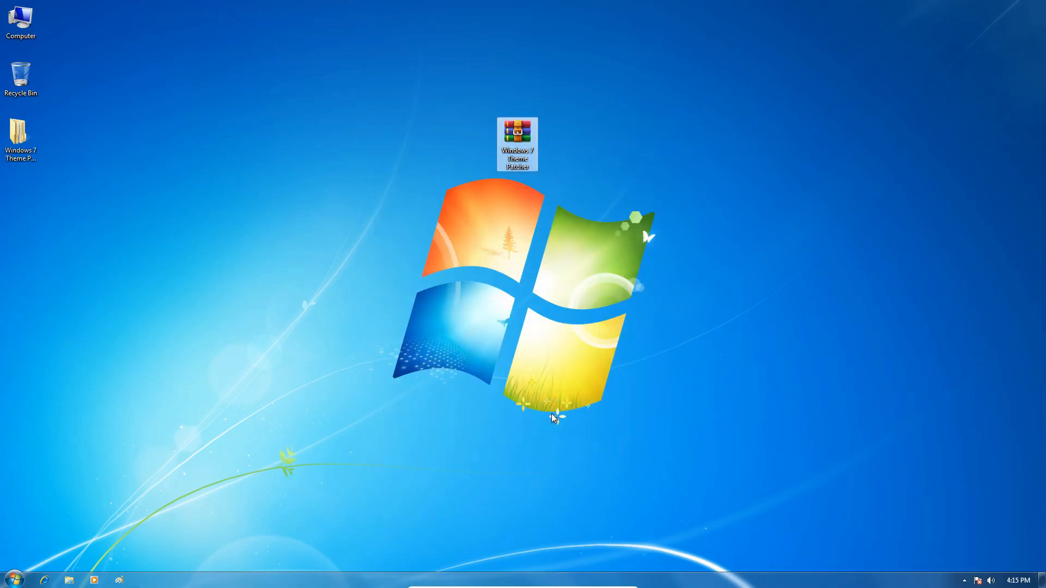
In the extracted folder's inner Windows 7 Theme Patcher folder, extract the Theme resource changer and Universal Theme Patcher archives into a Windows 7 Theme Patcher subfolder.
double_click(23, 144)
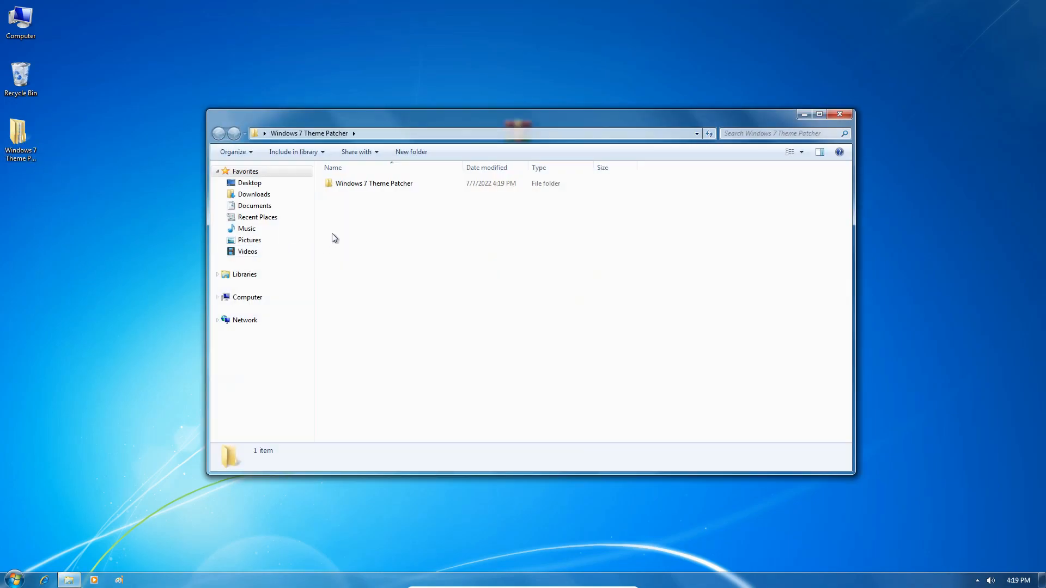
left_click(351, 191)
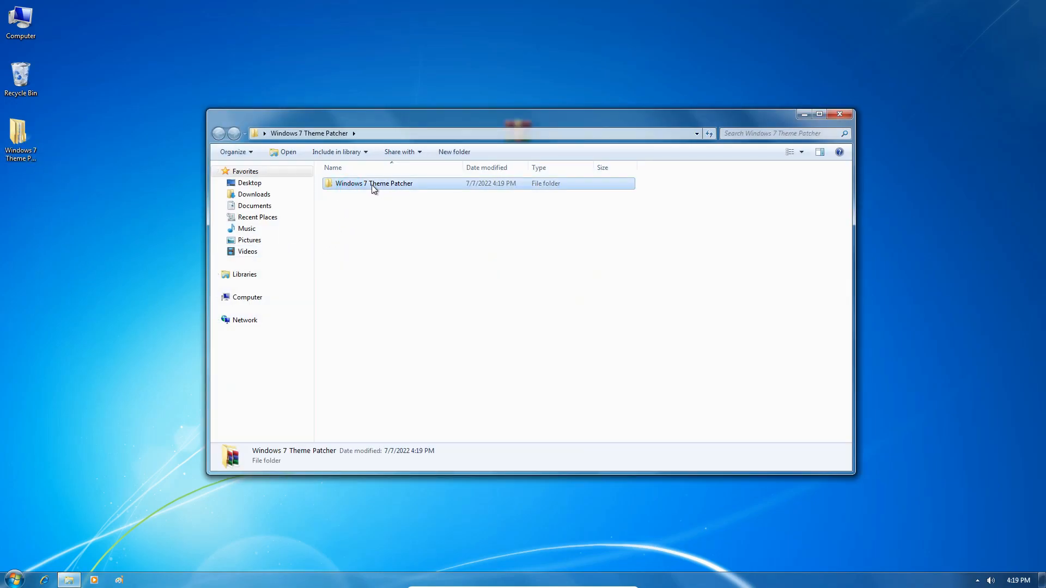
double_click(372, 185)
left_click_drag(383, 217, 400, 182)
right_click(395, 187)
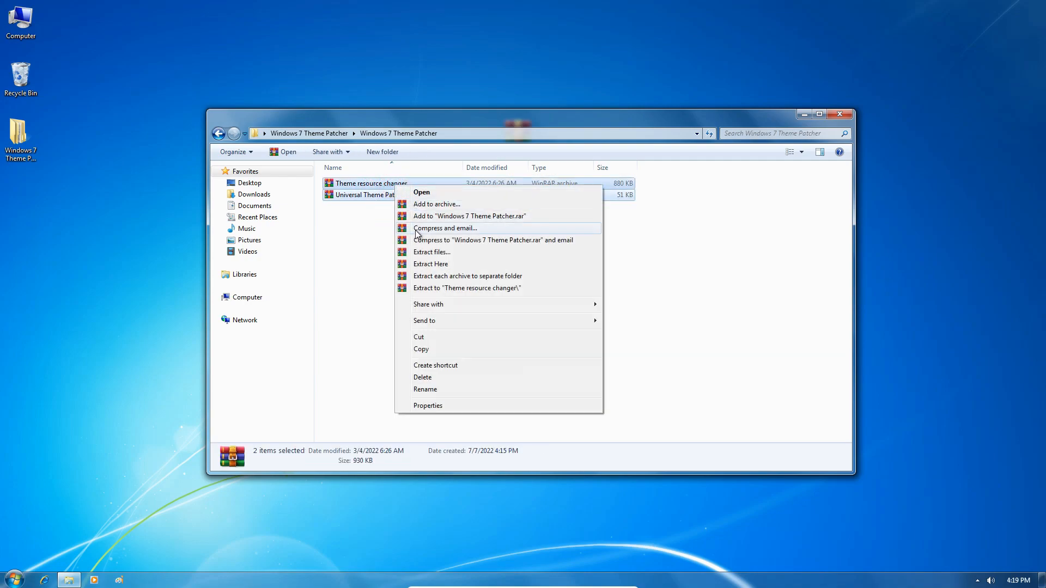
left_click(417, 255)
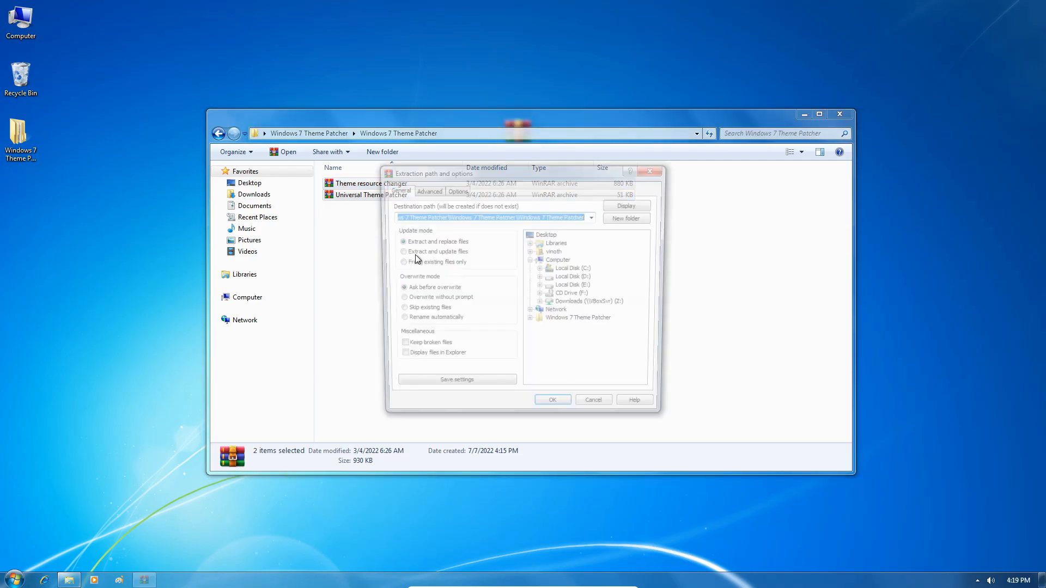
left_click(542, 410)
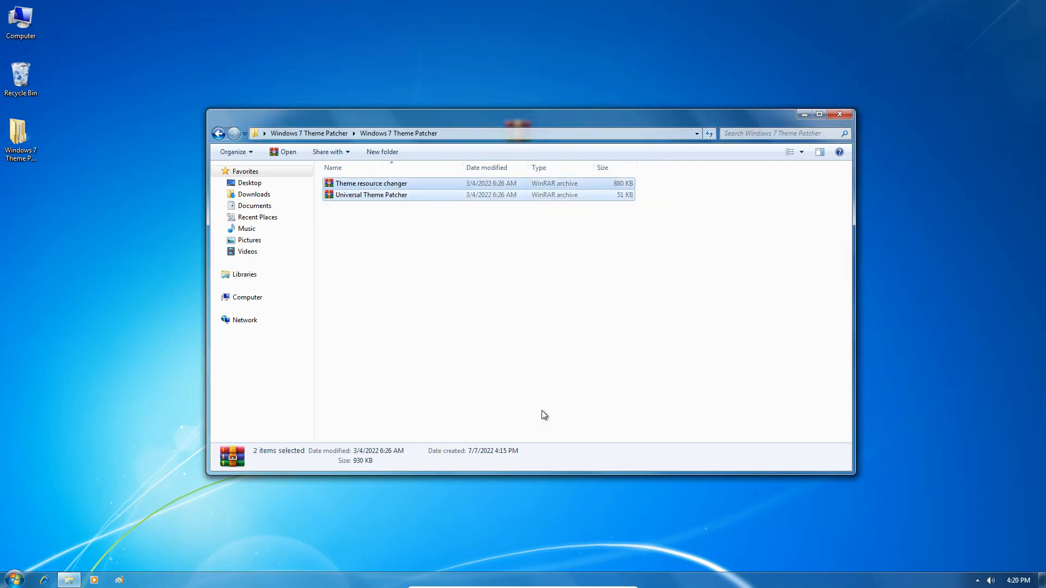
Open the Theme resource changer folder inside the newly extracted Windows 7 Theme Patcher folder and locate its X64 and X86 installers.
double_click(406, 186)
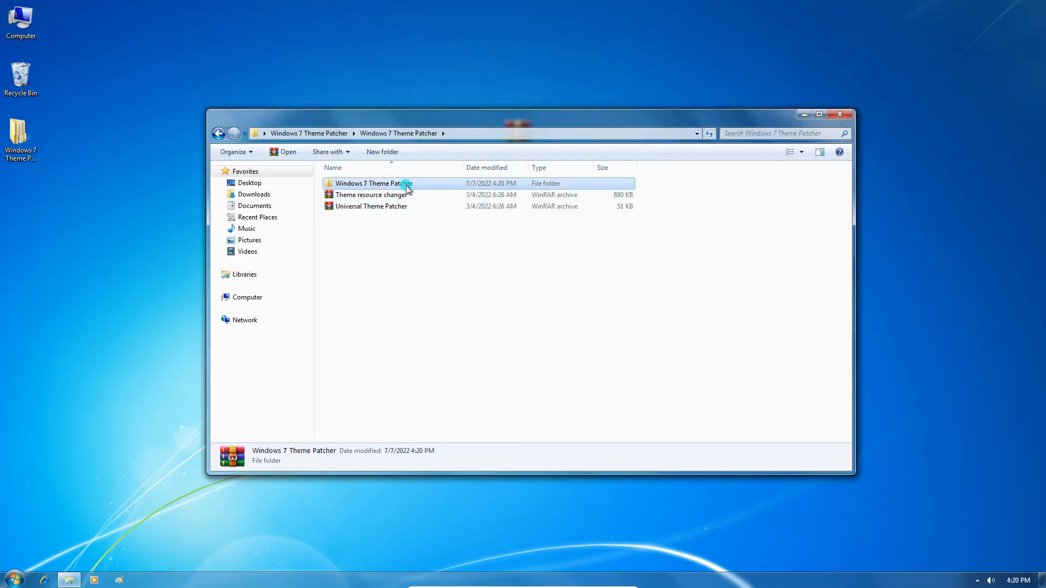
left_click(406, 185)
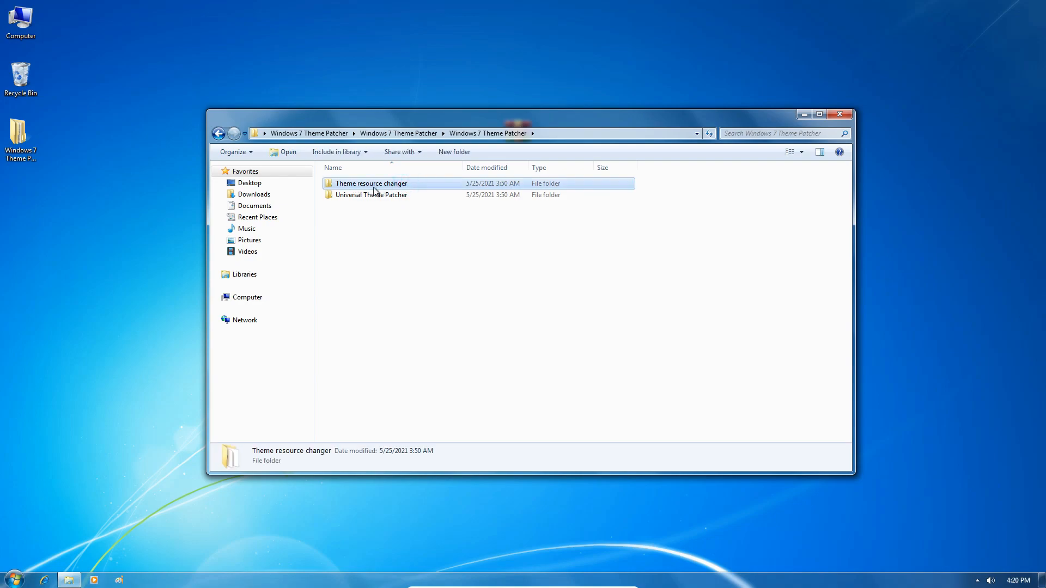
double_click(413, 185)
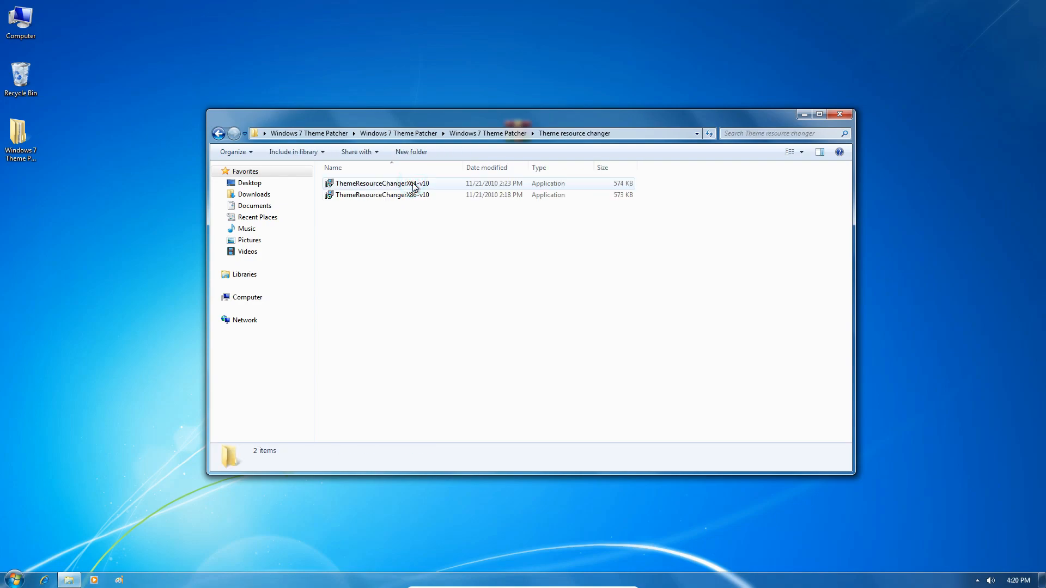
left_click(451, 183)
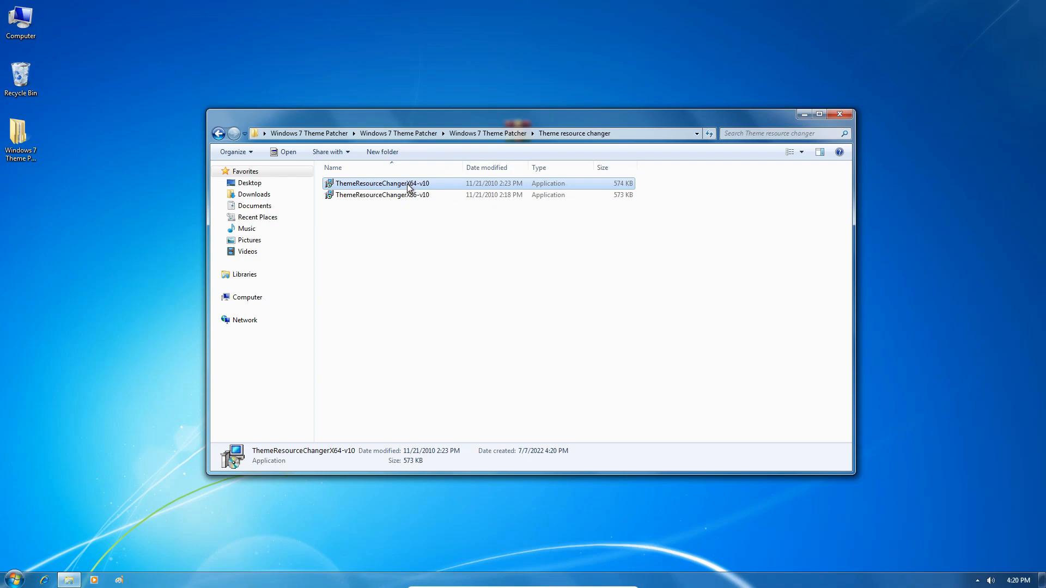
left_click(407, 197)
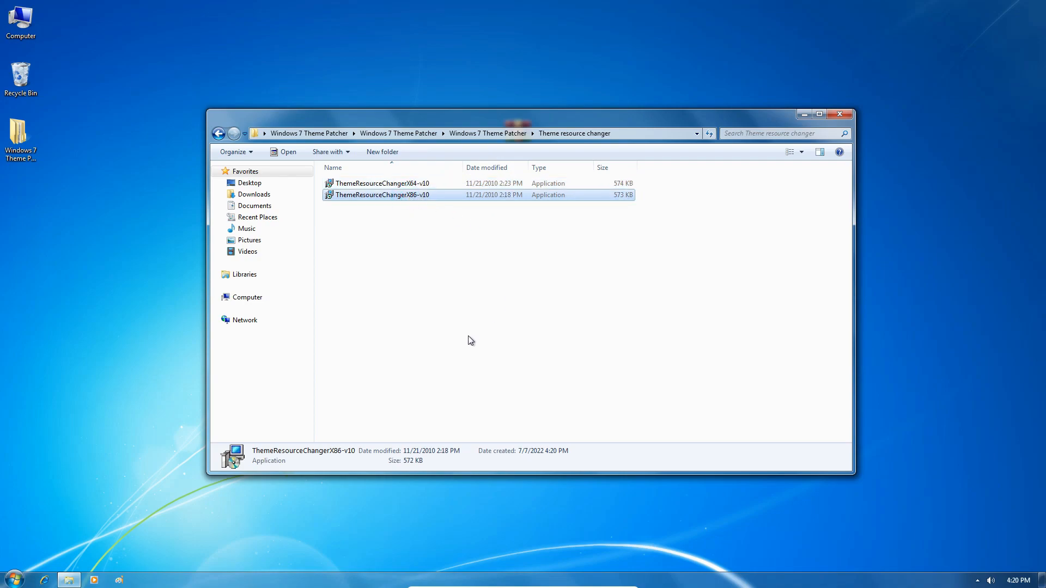
Check the system type in the Computer properties, and return to the Theme resource changer folder.
right_click(29, 30)
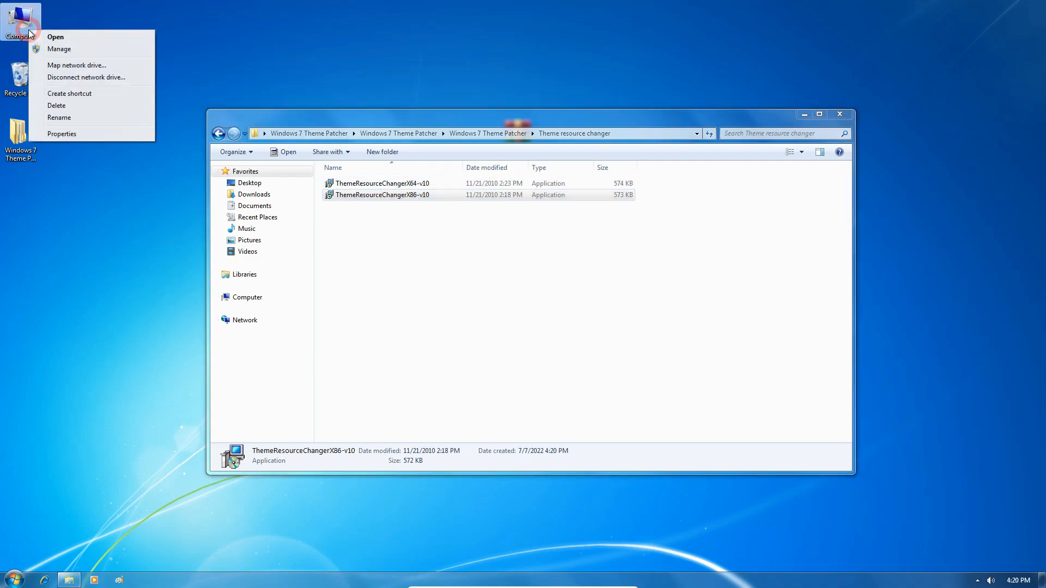
left_click(69, 134)
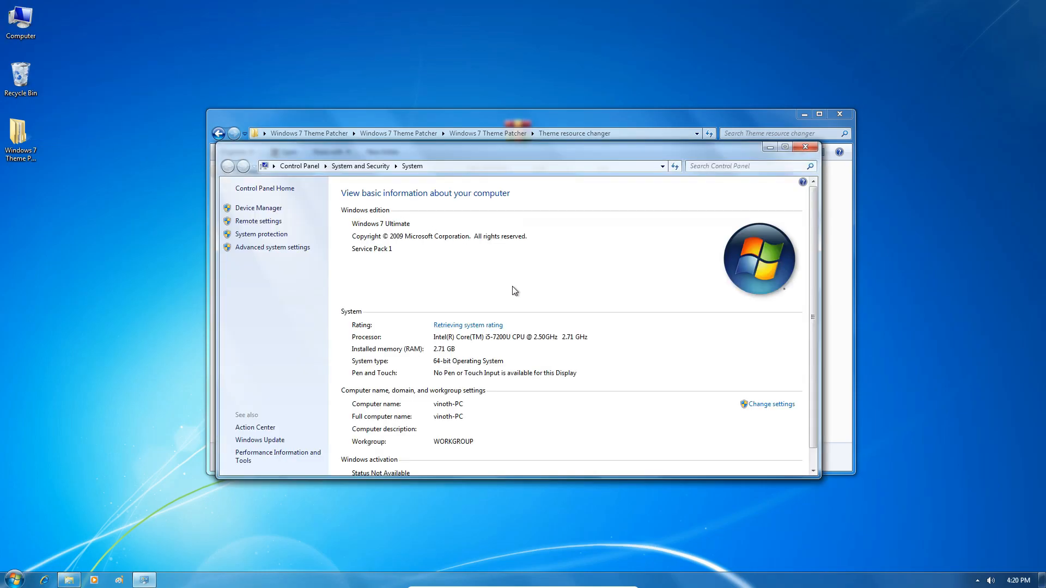
scroll(515, 291, "down", 1)
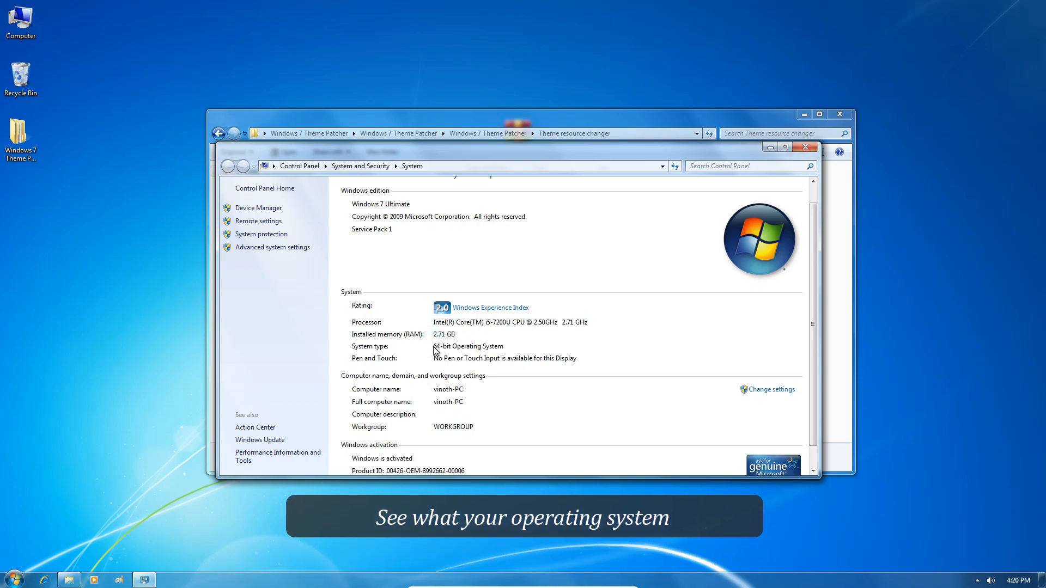
left_click(622, 122)
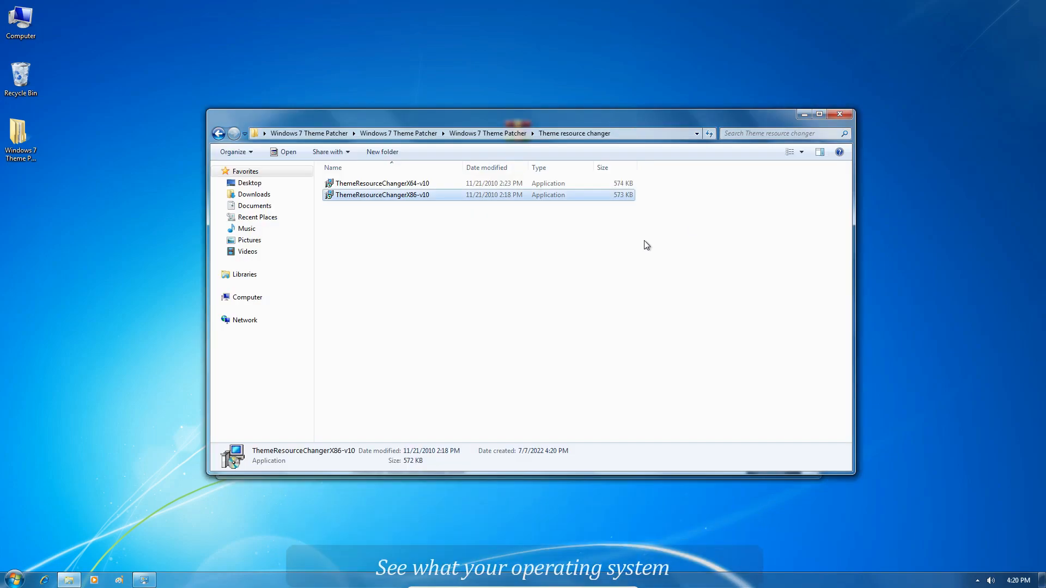
Install Theme Resource Changer X64 v1.0 from ThemeResourceChangerX64-v10, allowing the system changes and agreeing to the terms.
left_click(410, 185)
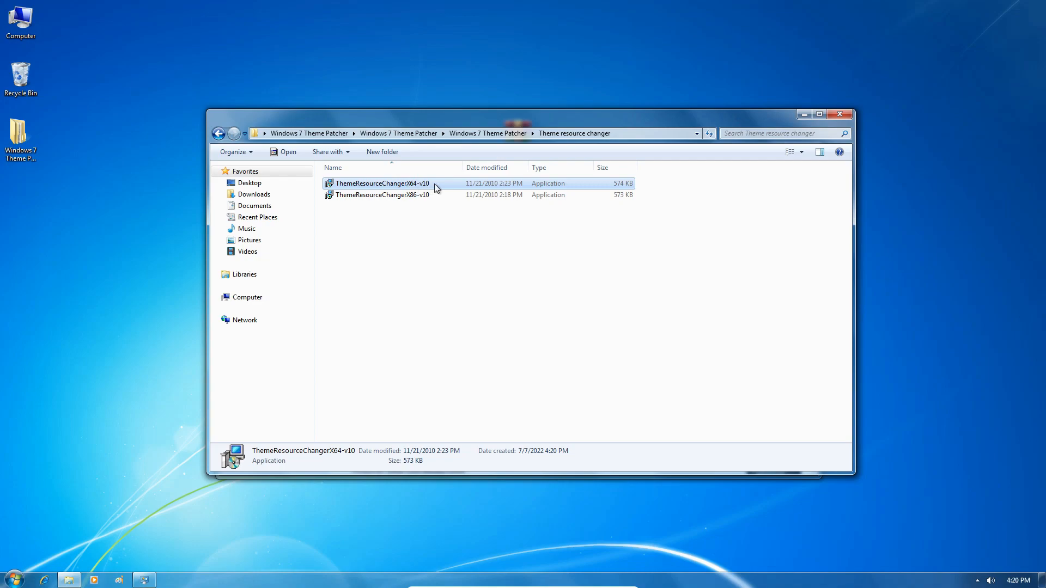
left_click(418, 196)
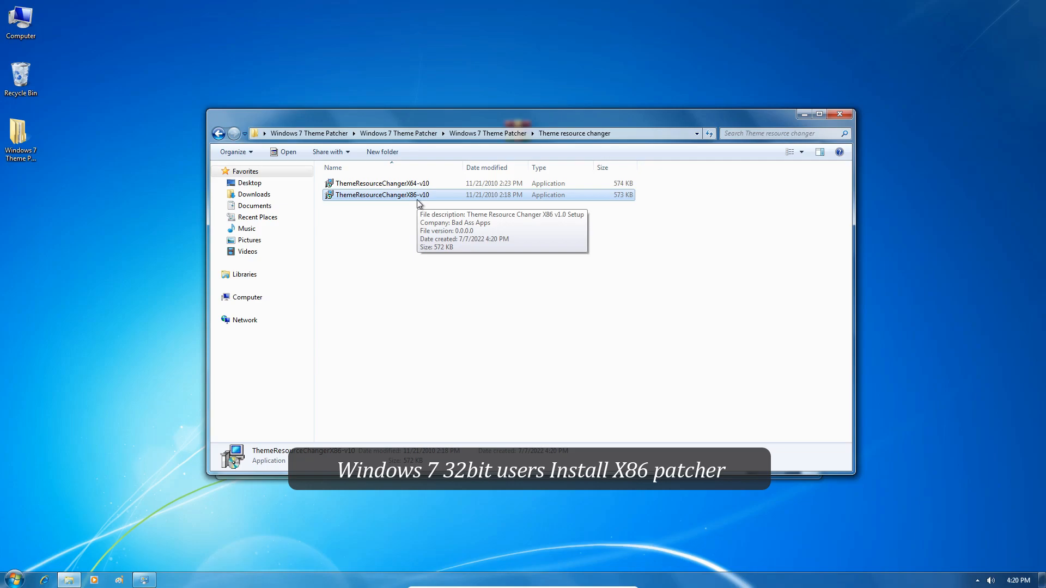
left_click(439, 183)
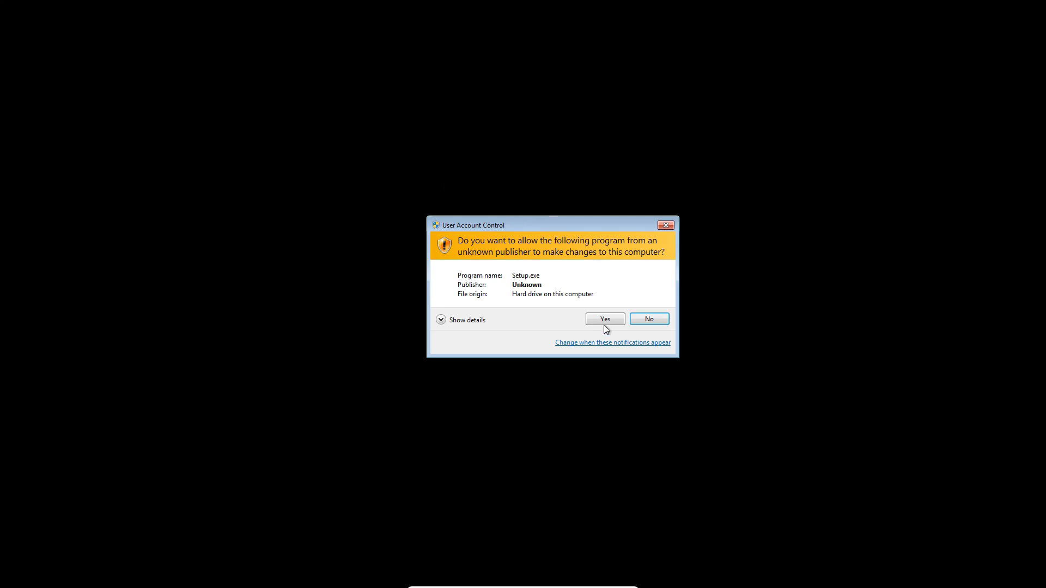
left_click(603, 323)
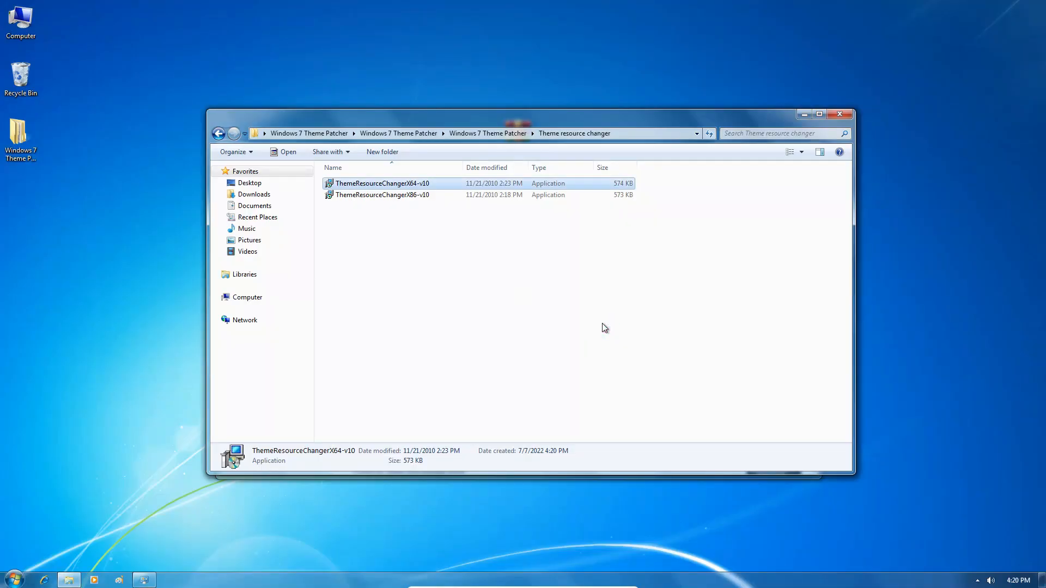
left_click(656, 404)
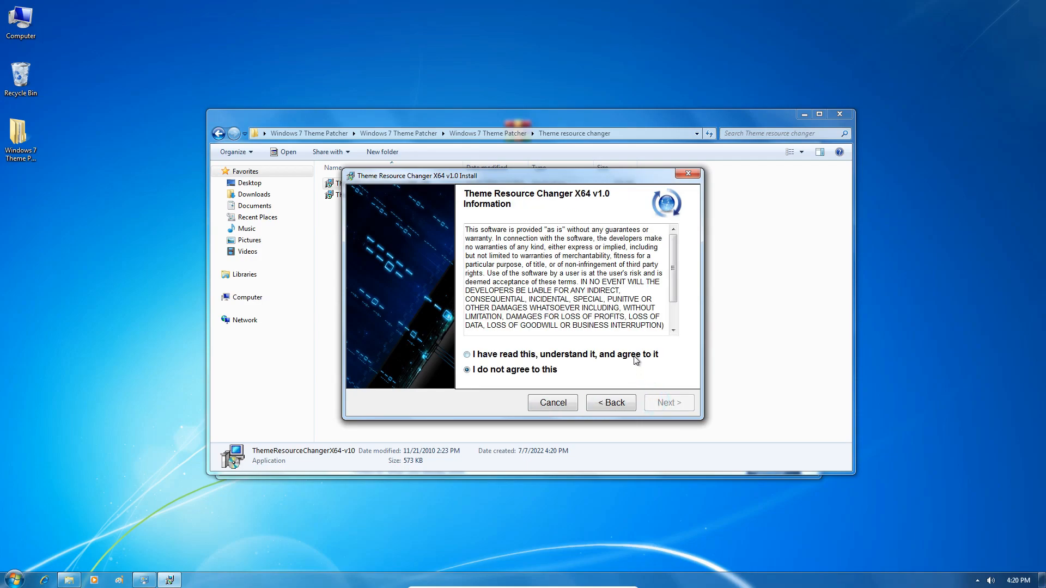
left_click(636, 360)
left_click(668, 401)
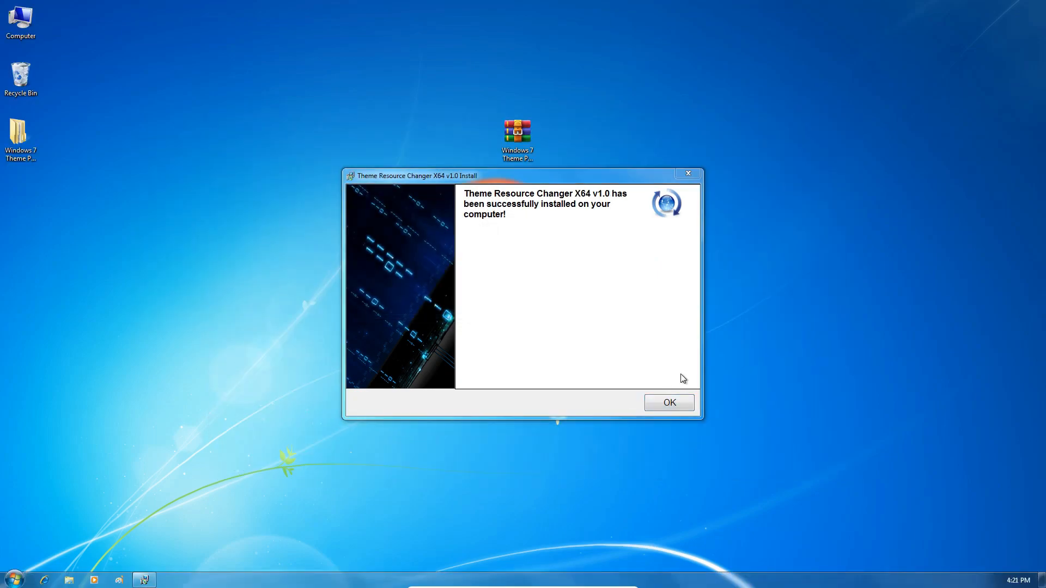
left_click(669, 403)
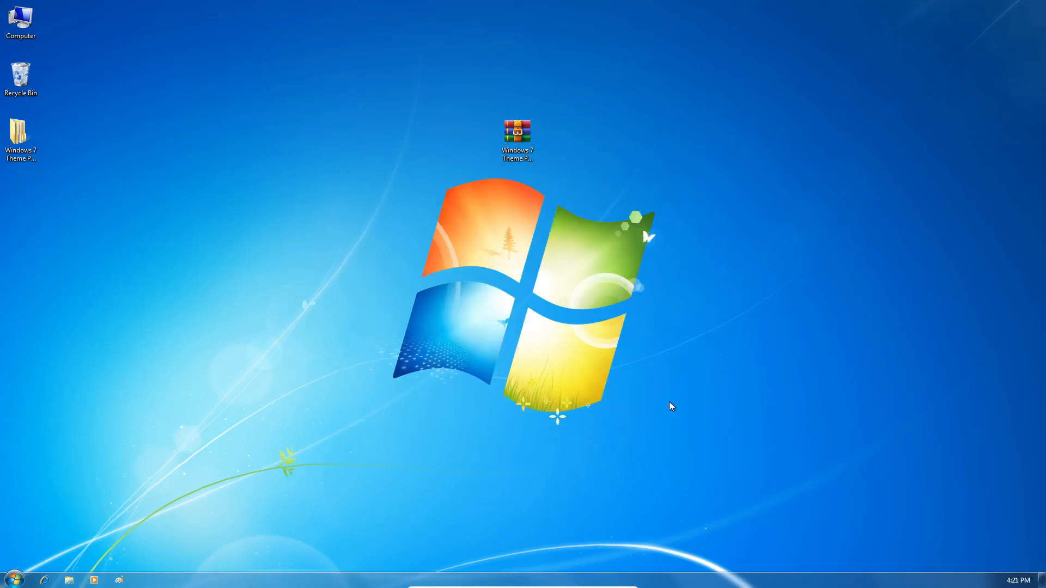
Open the extracted Universal Theme Patcher folder from the desktop's Windows 7 Theme Patcher folder and run UniversalThemePatcher-x64.
double_click(19, 148)
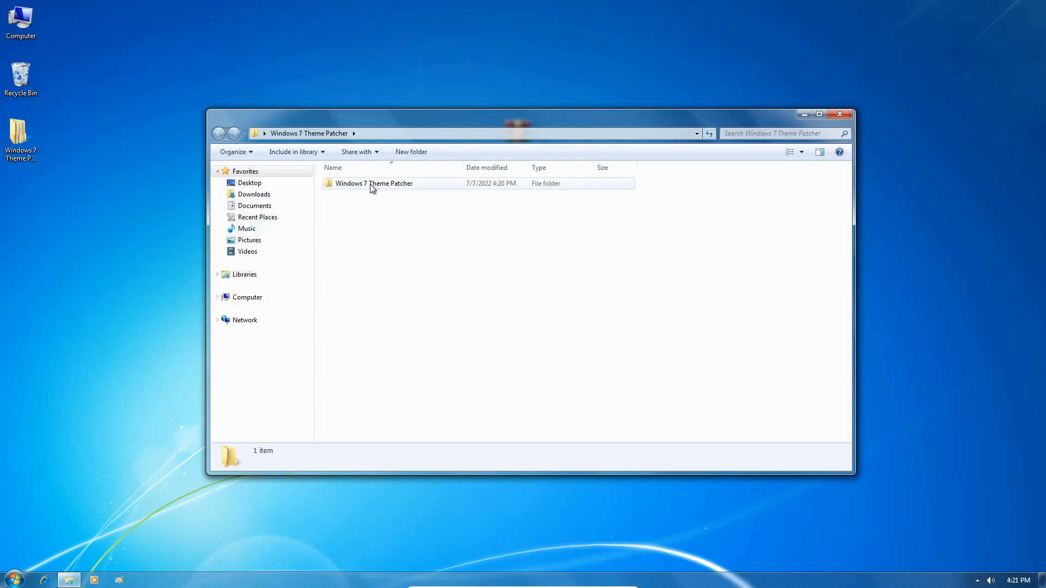
double_click(371, 184)
double_click(390, 185)
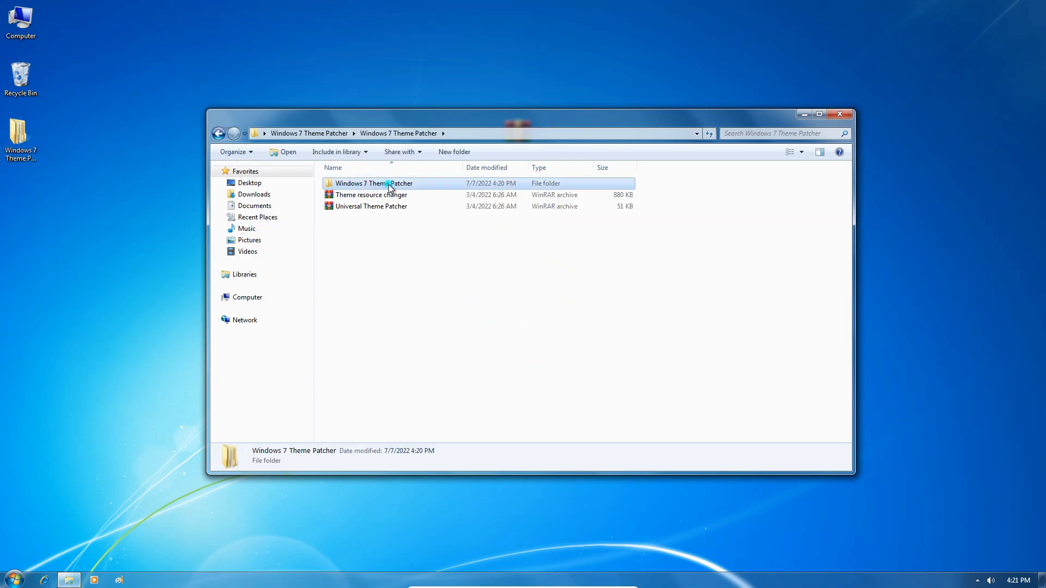
left_click(372, 196)
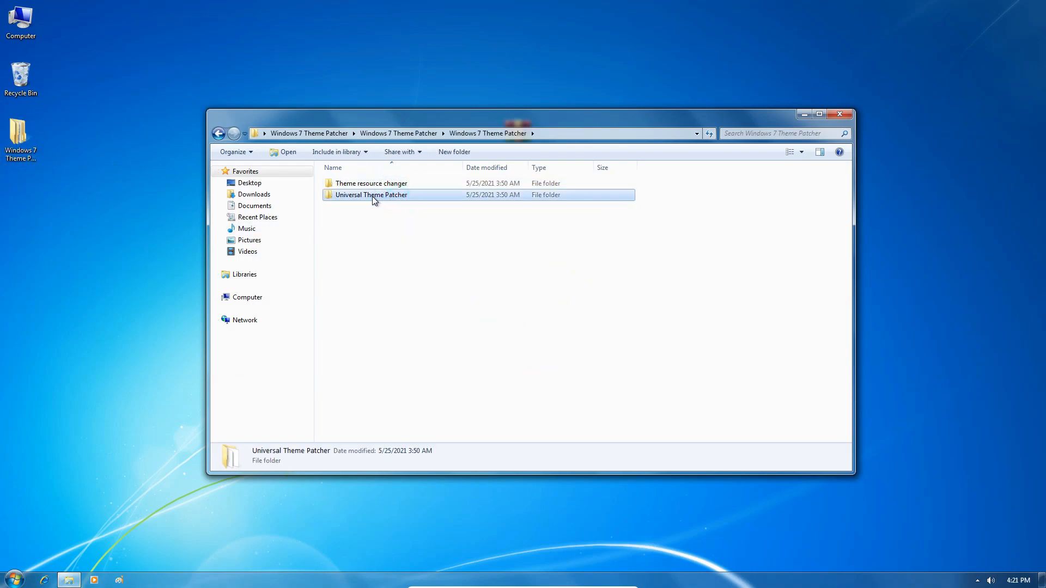
double_click(373, 197)
left_click(395, 221)
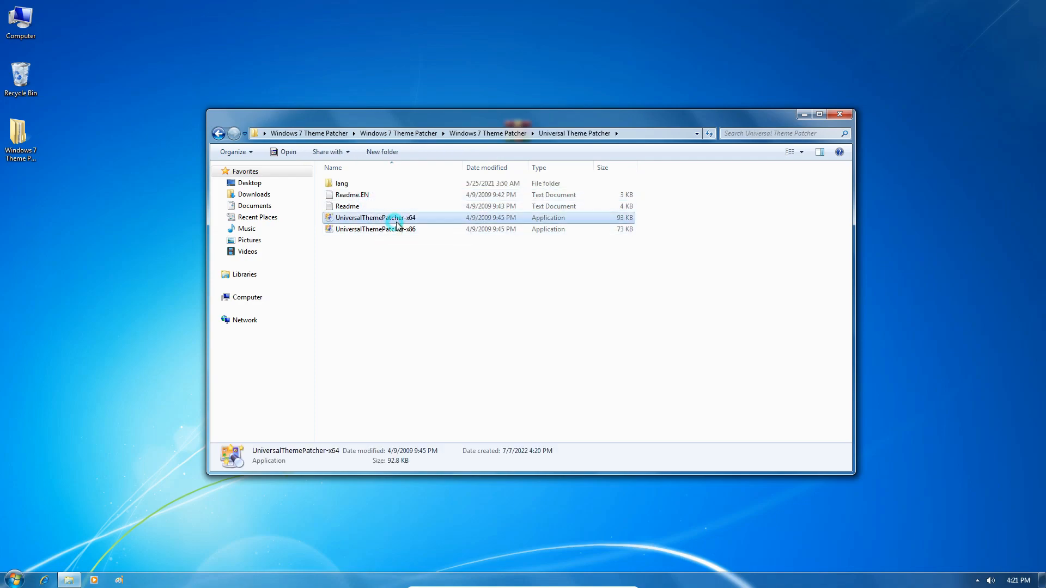
left_click(408, 230)
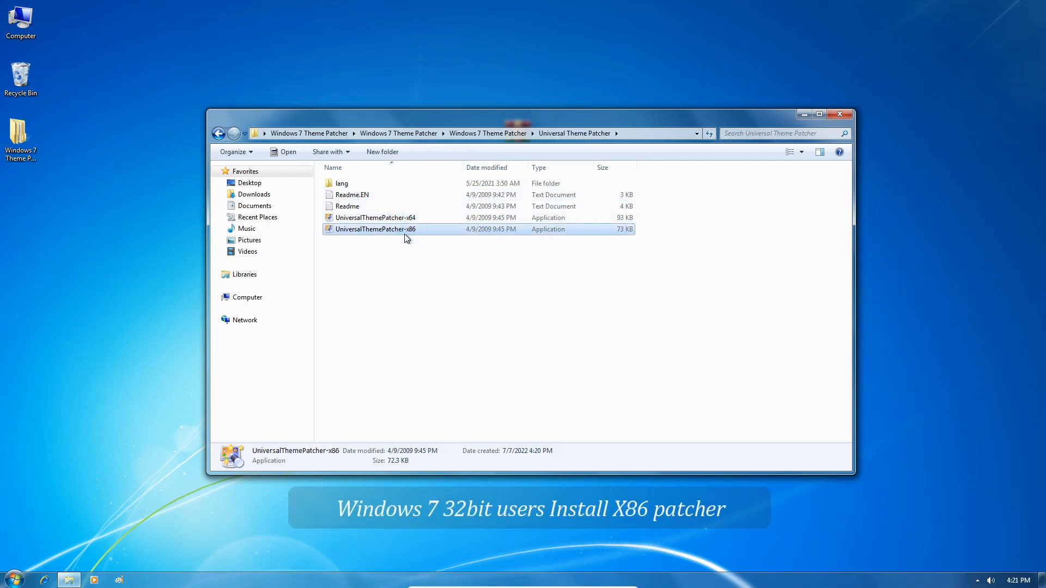
double_click(422, 218)
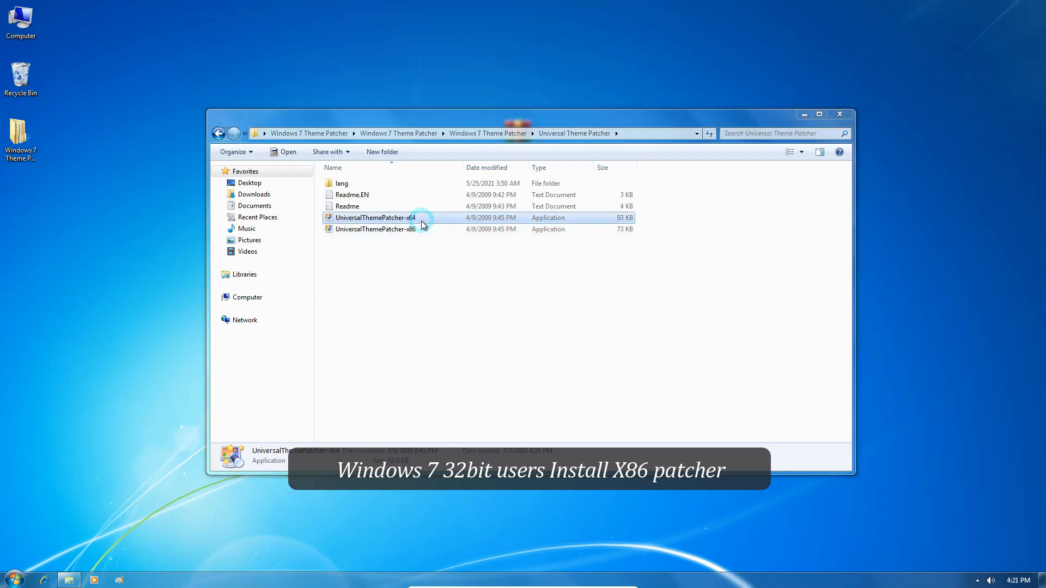
Patch themeservice.dll, themeui.dll and uxtheme.dll with the Universal Theme Patcher, and restart the computer.
left_click(516, 324)
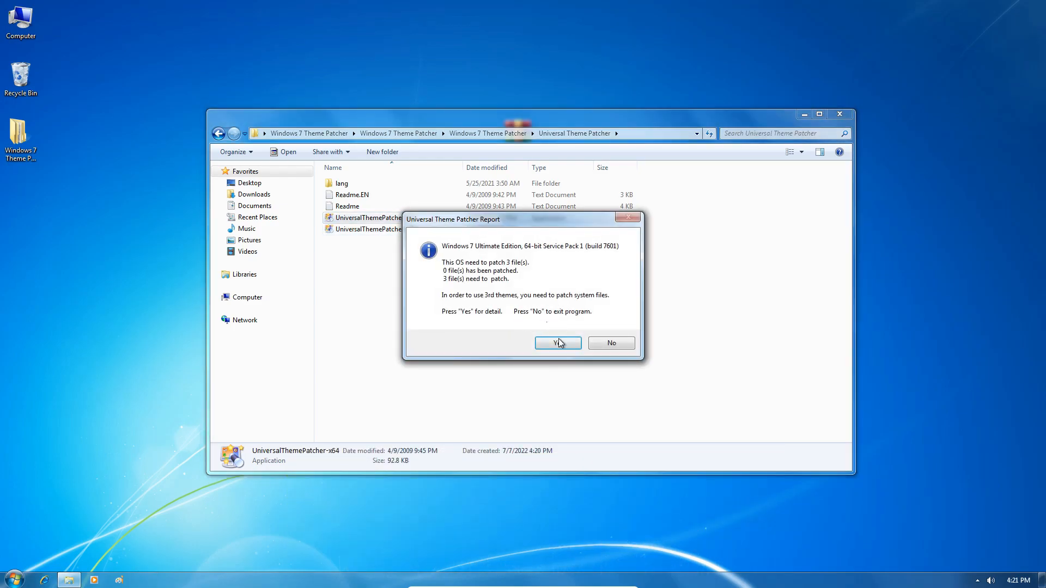
left_click(558, 342)
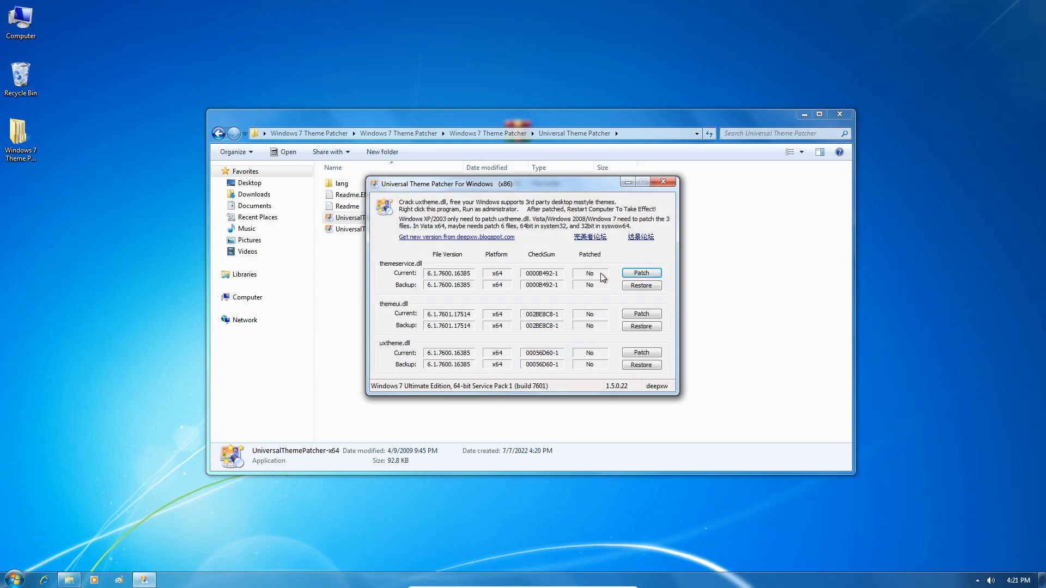
left_click(626, 276)
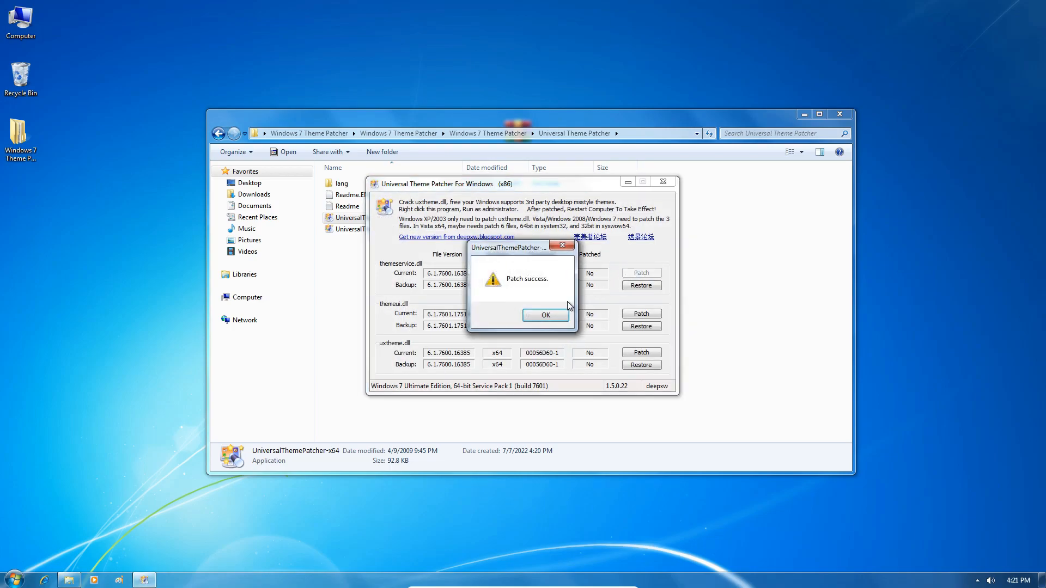
left_click(564, 312)
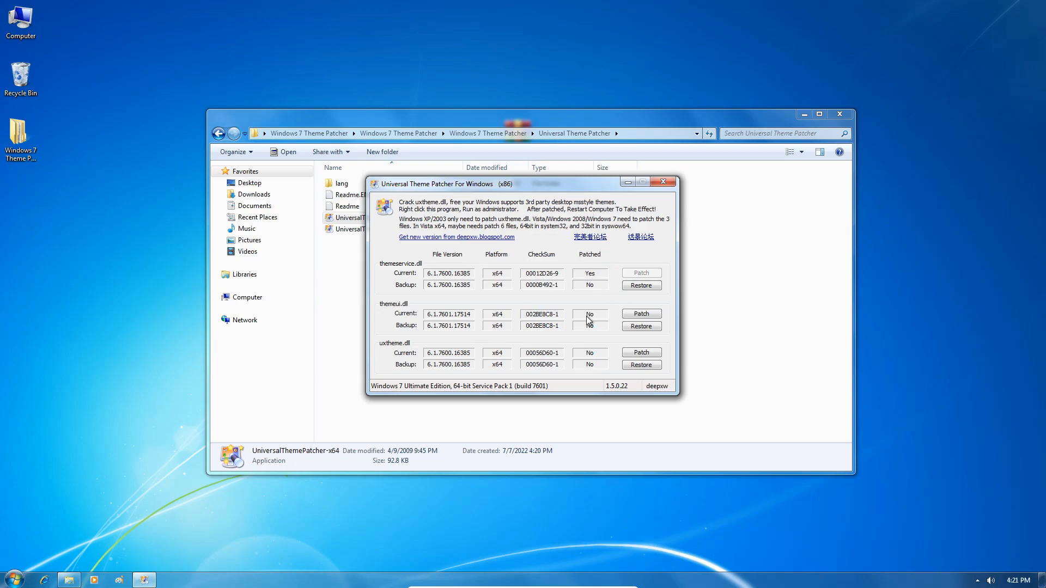
left_click(631, 317)
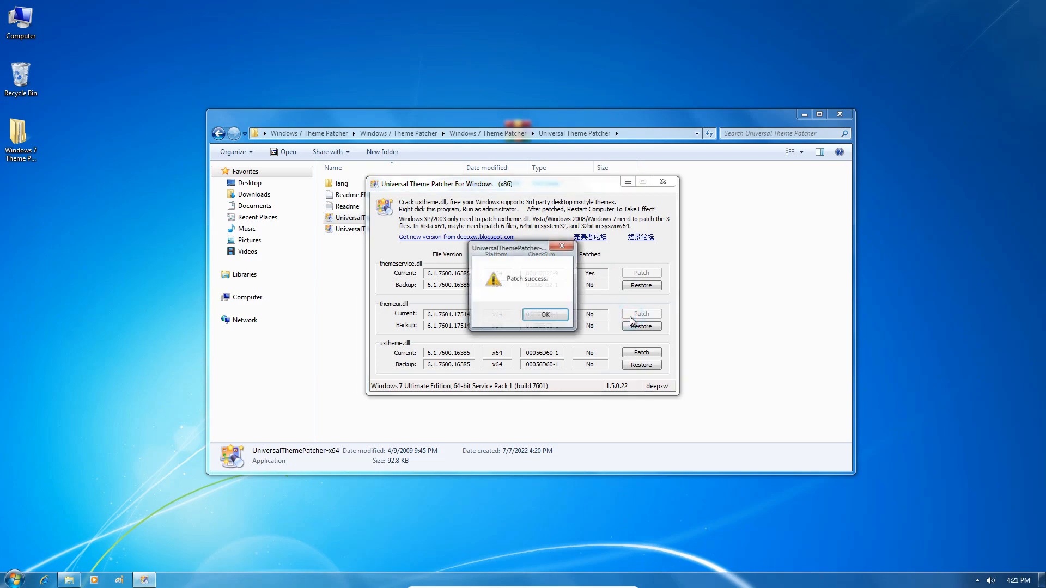
left_click(559, 315)
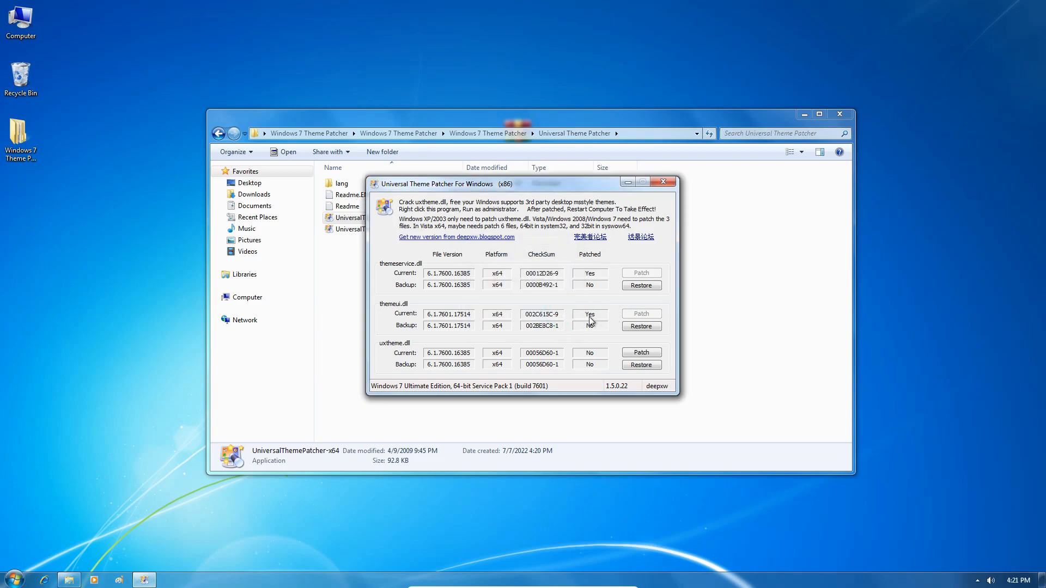
left_click(630, 354)
left_click(550, 321)
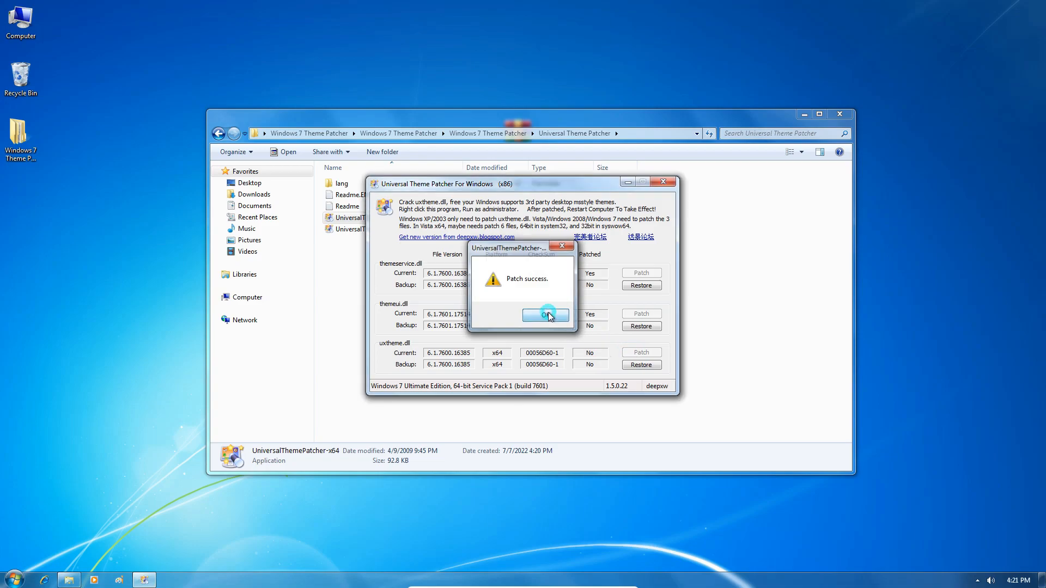
left_click_drag(561, 245, 443, 257)
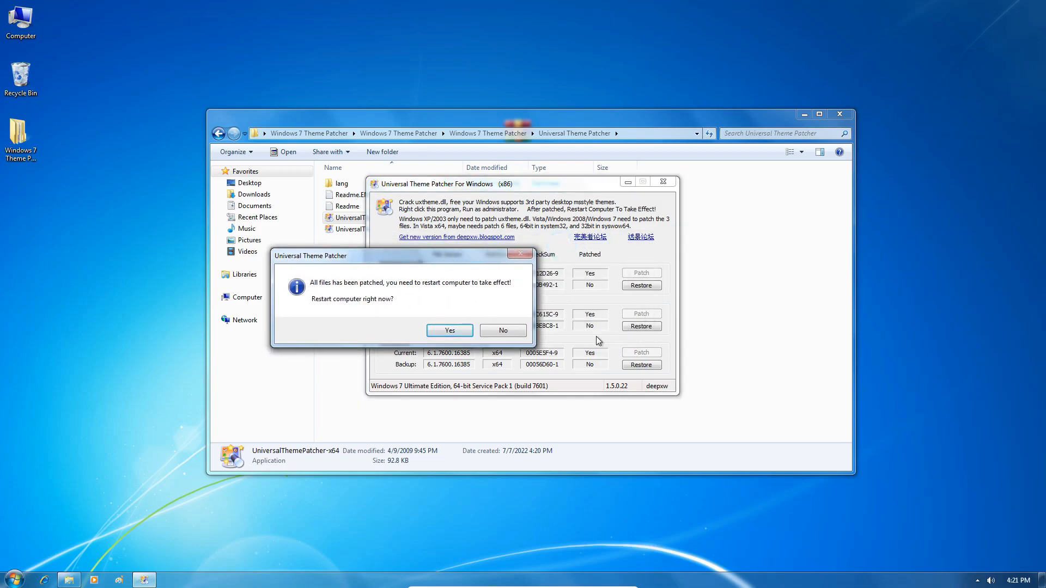
left_click(450, 331)
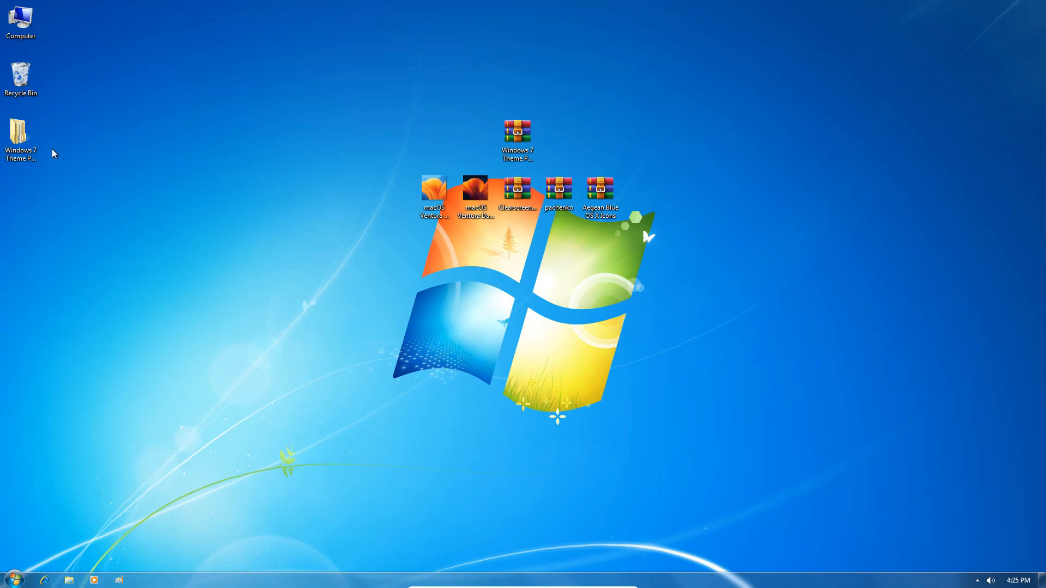
Run UniversalThemePatcher-x64 again from the desktop's Windows 7 Theme Patcher folder to check the three files' patch status, and close it and the folder.
double_click(19, 136)
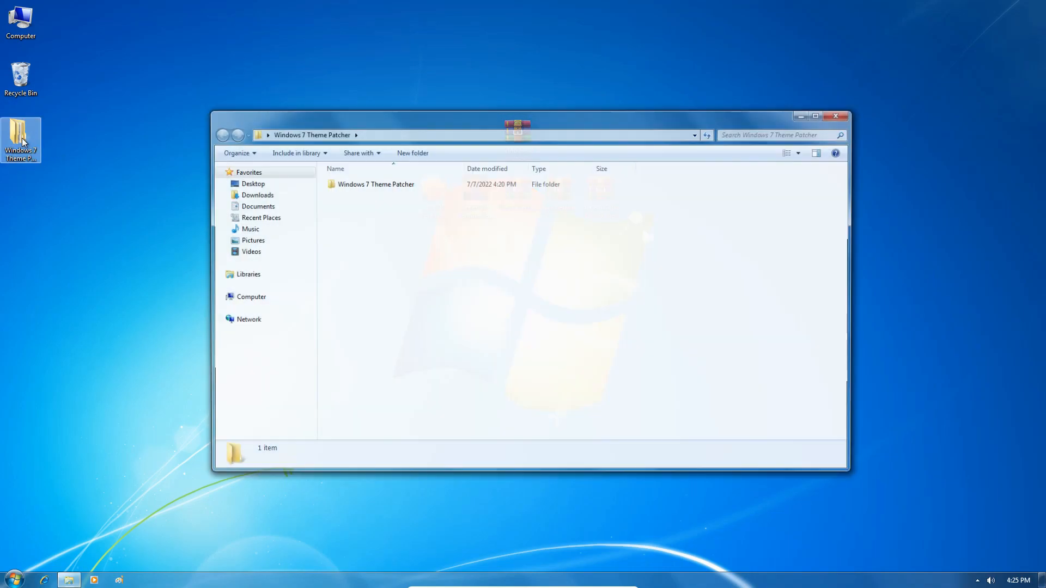
double_click(381, 184)
double_click(393, 195)
double_click(357, 213)
left_click(579, 323)
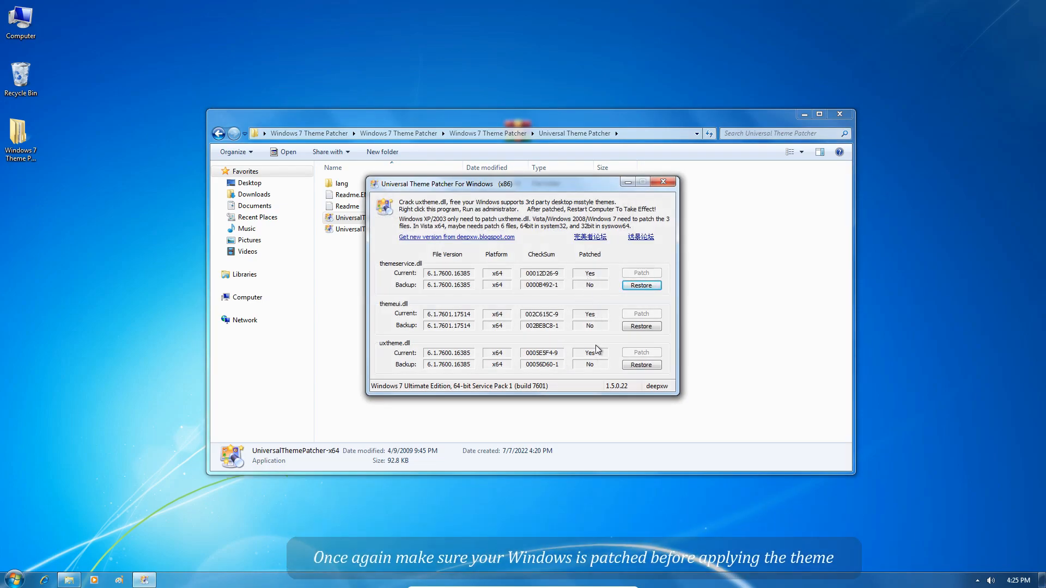
left_click(661, 183)
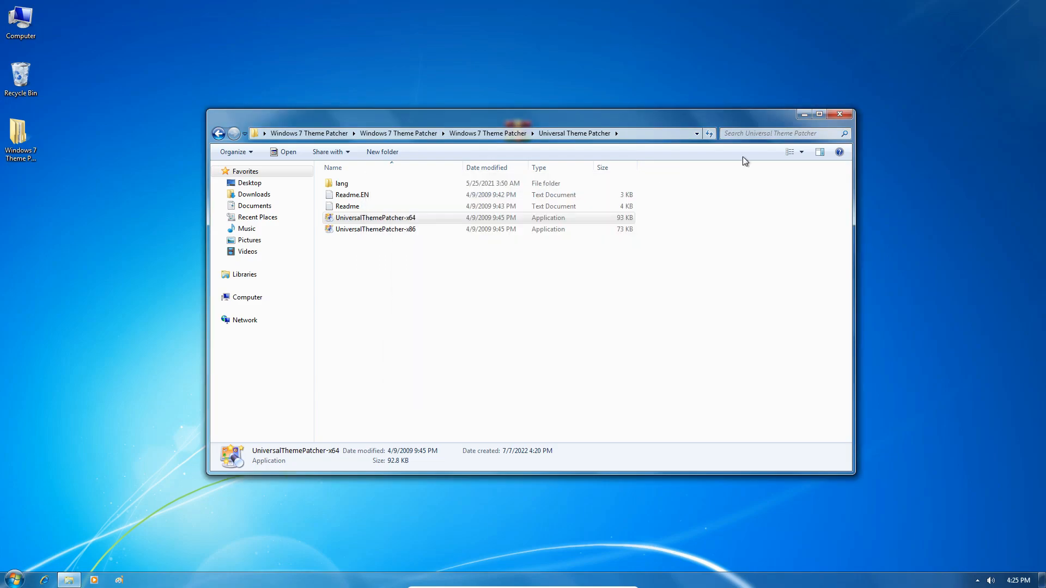
left_click(840, 114)
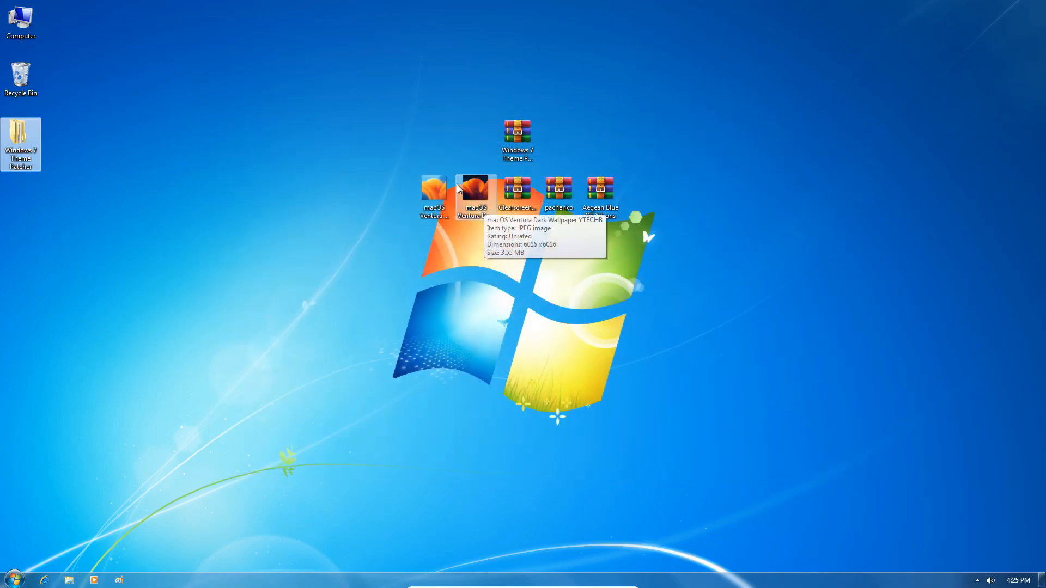
Extract the Clearscreen_Sharp and pachenko archives into their own folders on the desktop.
left_click(506, 192)
right_click(504, 190)
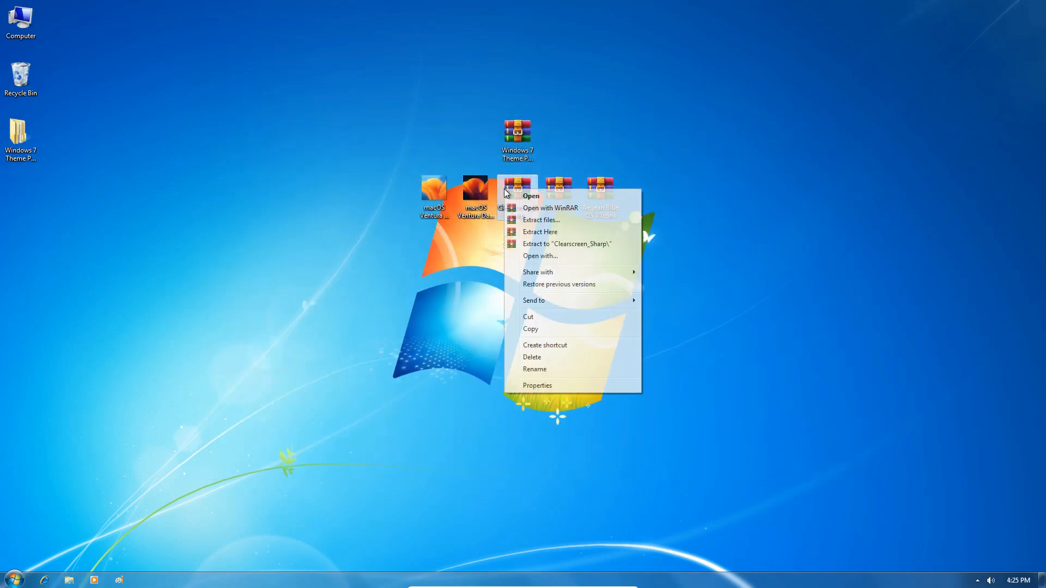
left_click(525, 218)
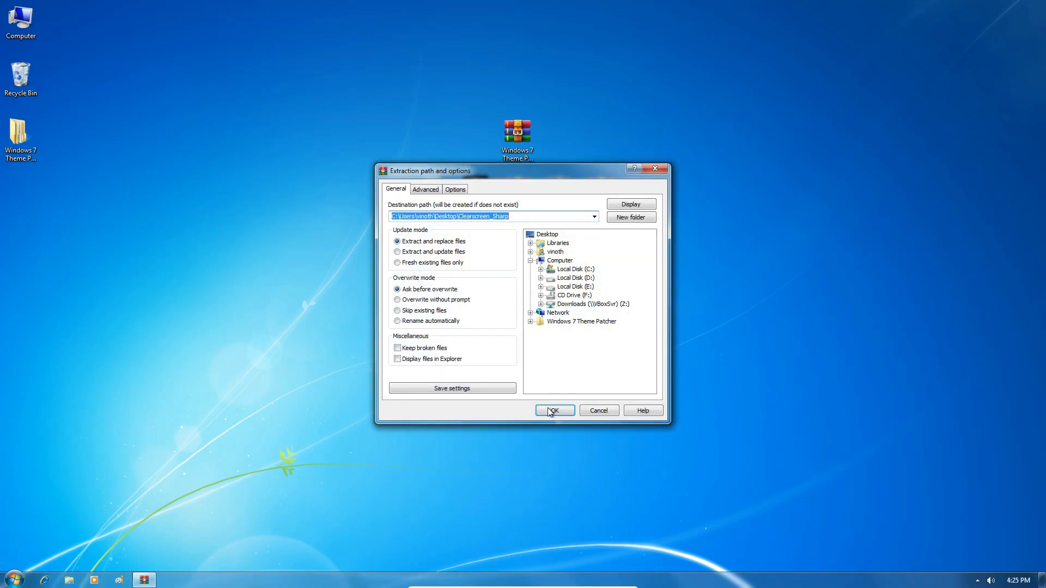
left_click(549, 409)
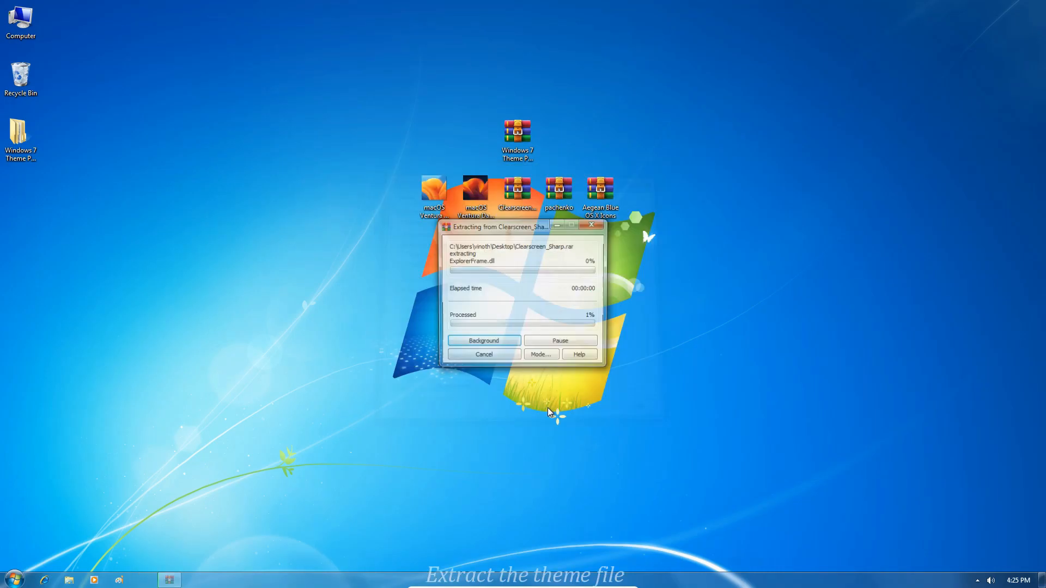
right_click(560, 190)
left_click(574, 220)
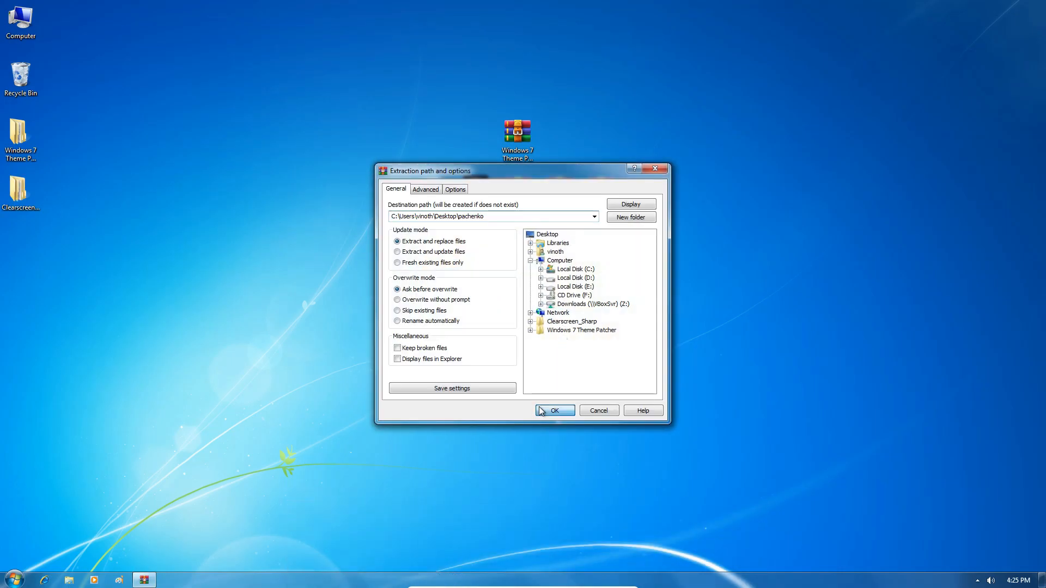
left_click(553, 410)
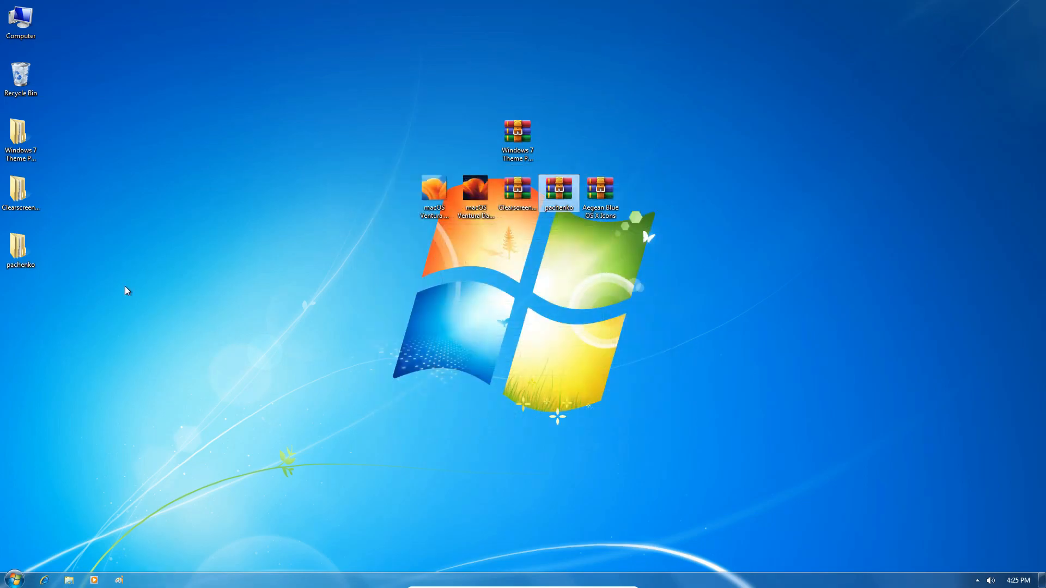
Open the Theme folder inside the extracted Clearscreen_Sharp folder and cut the clsSharp folder and theme file.
double_click(20, 191)
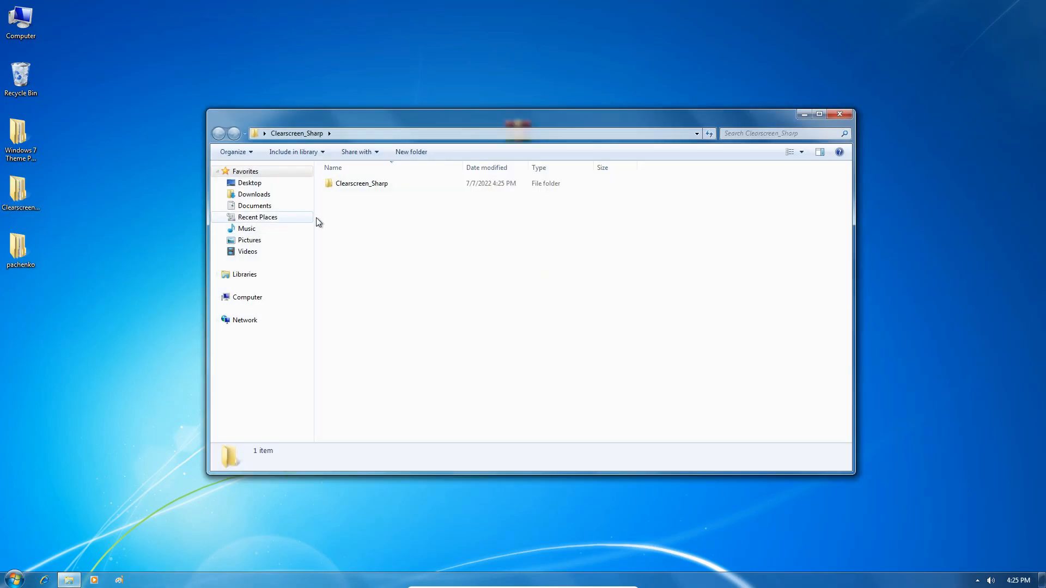
double_click(360, 184)
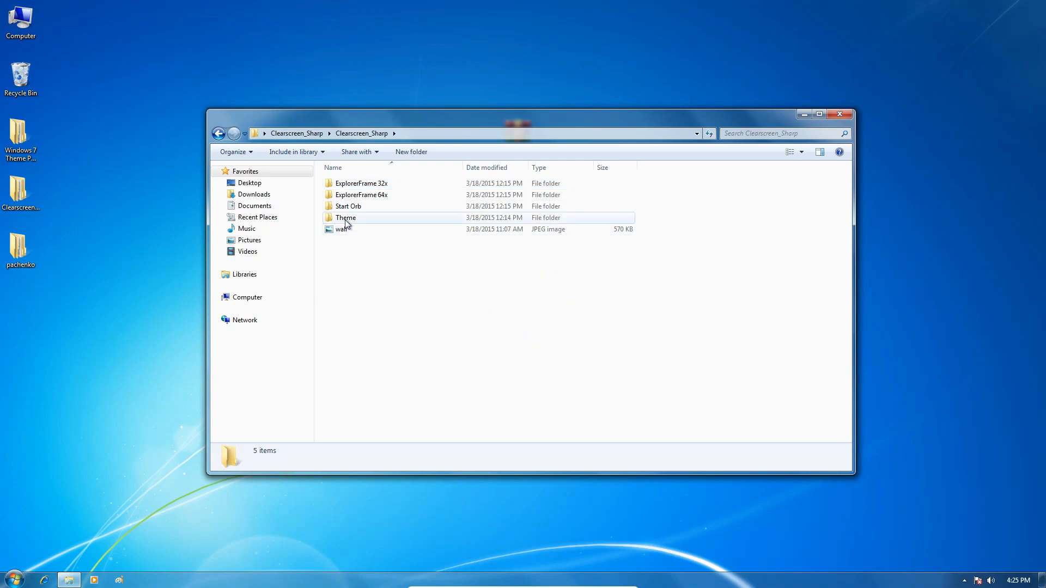
left_click(346, 220)
double_click(382, 221)
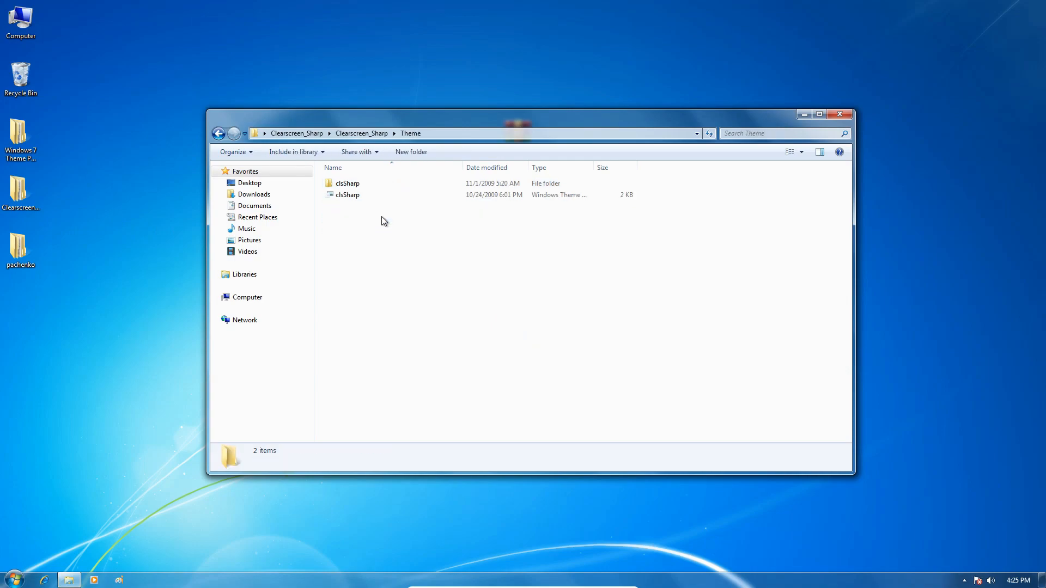
left_click_drag(370, 211, 384, 183)
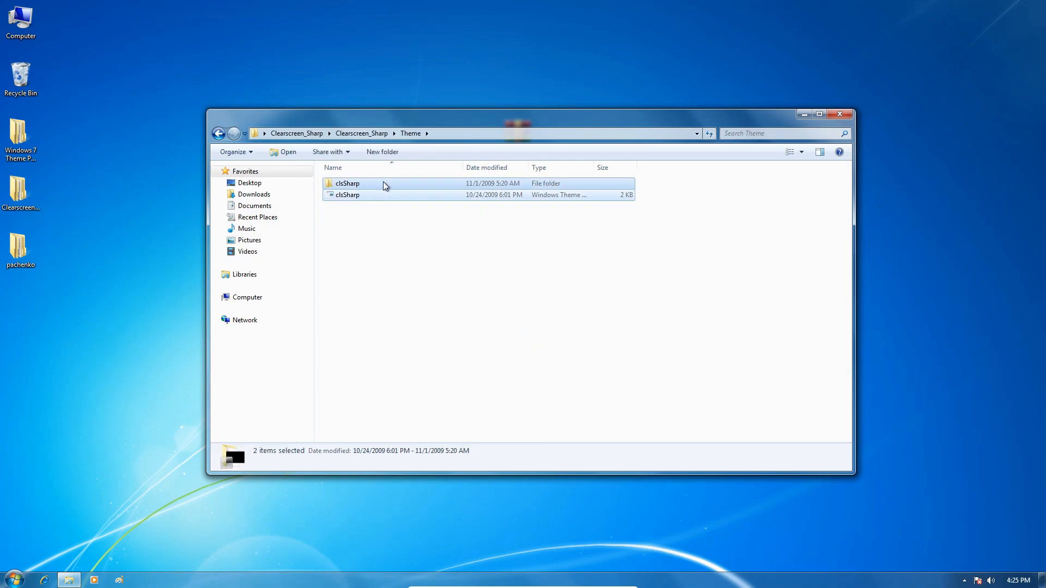
right_click(383, 183)
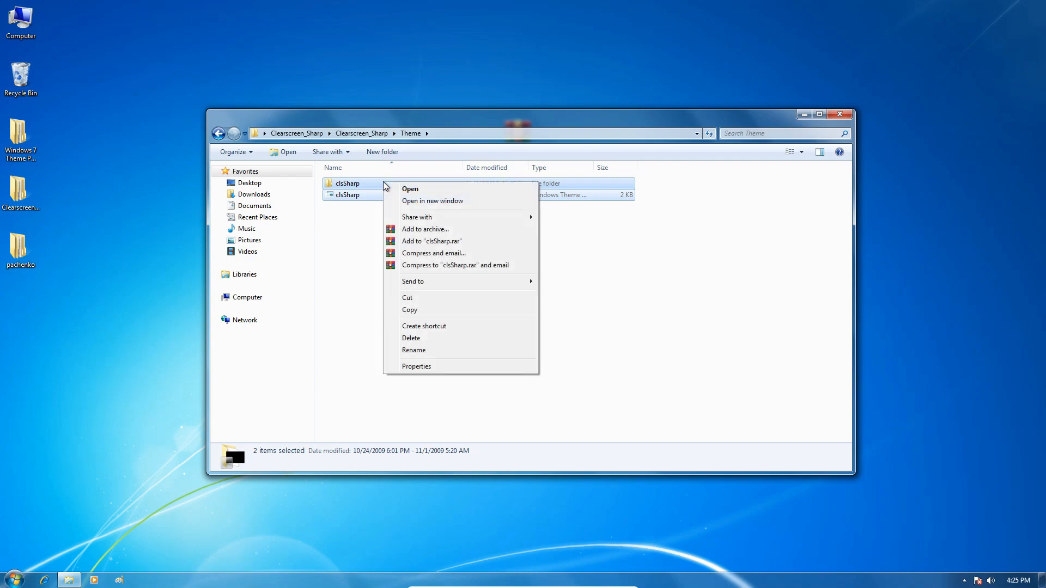
left_click(424, 301)
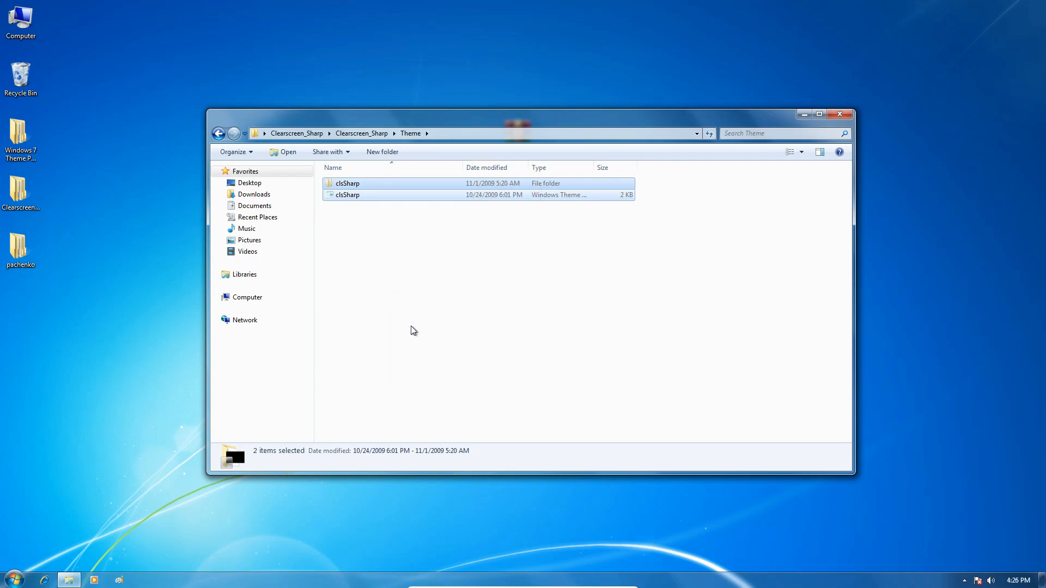
Paste the cut clsSharp folder and theme file into C:\Windows\Resources\Themes, granting administrator permission for the move.
left_click(264, 299)
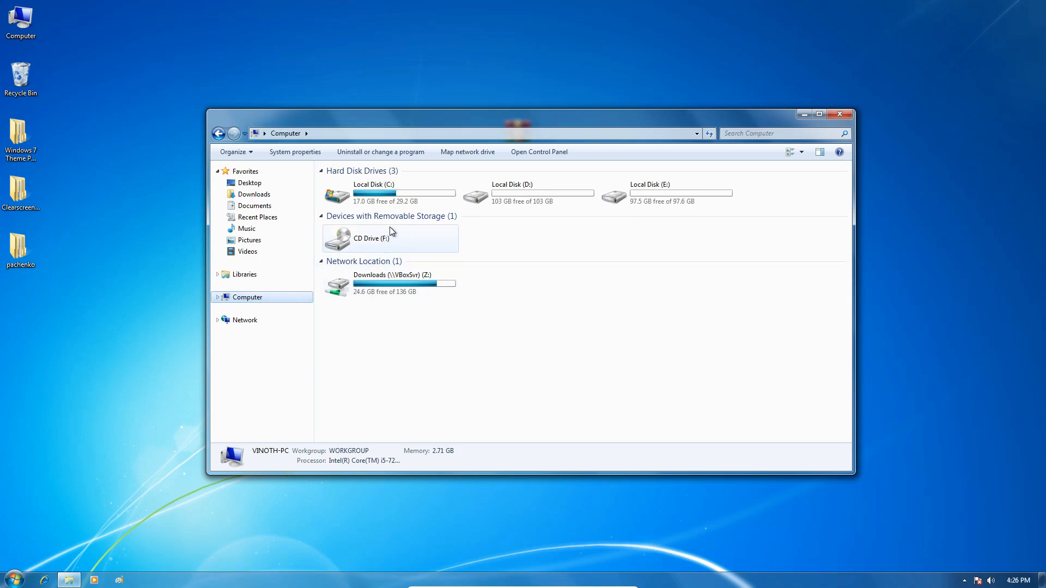
left_click(400, 204)
double_click(400, 204)
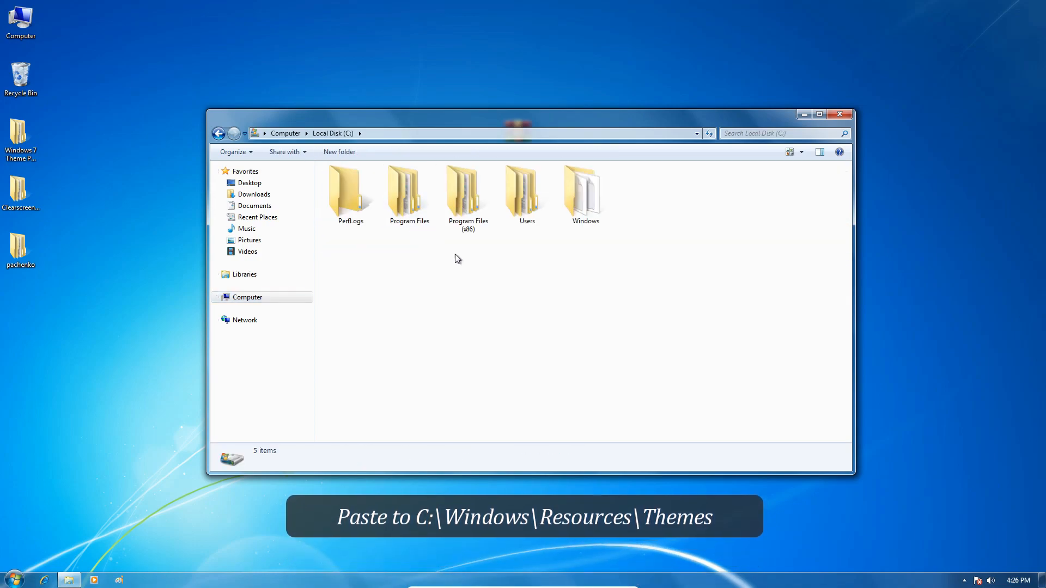
left_click(581, 201)
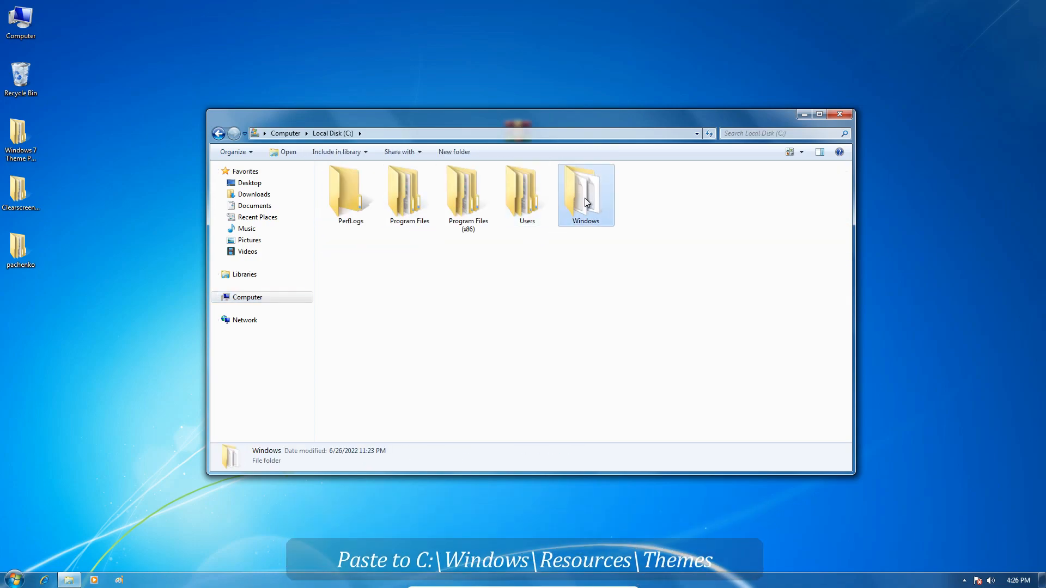
double_click(584, 198)
scroll(584, 198, "down", 9)
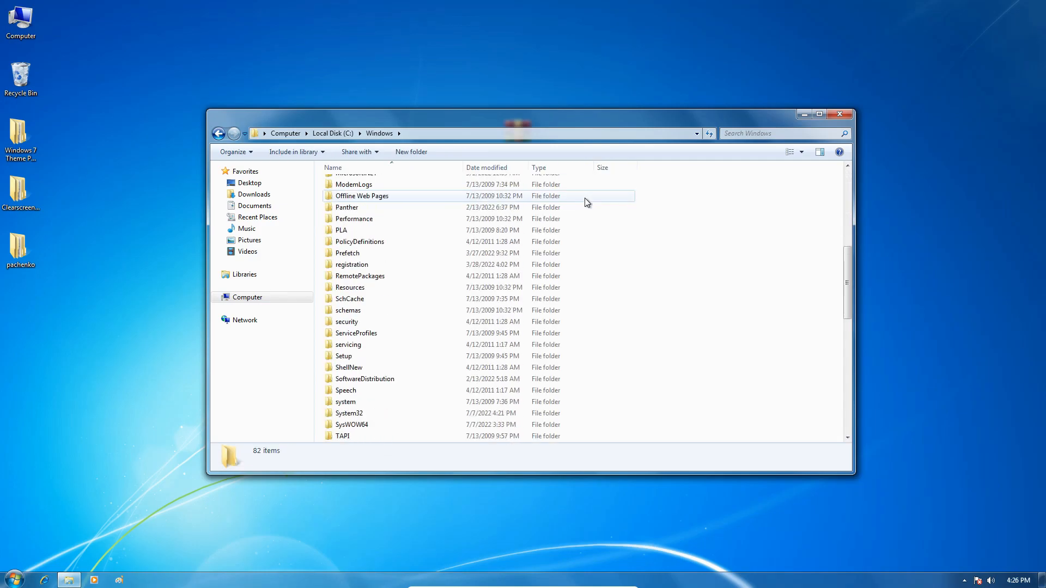
left_click(380, 255)
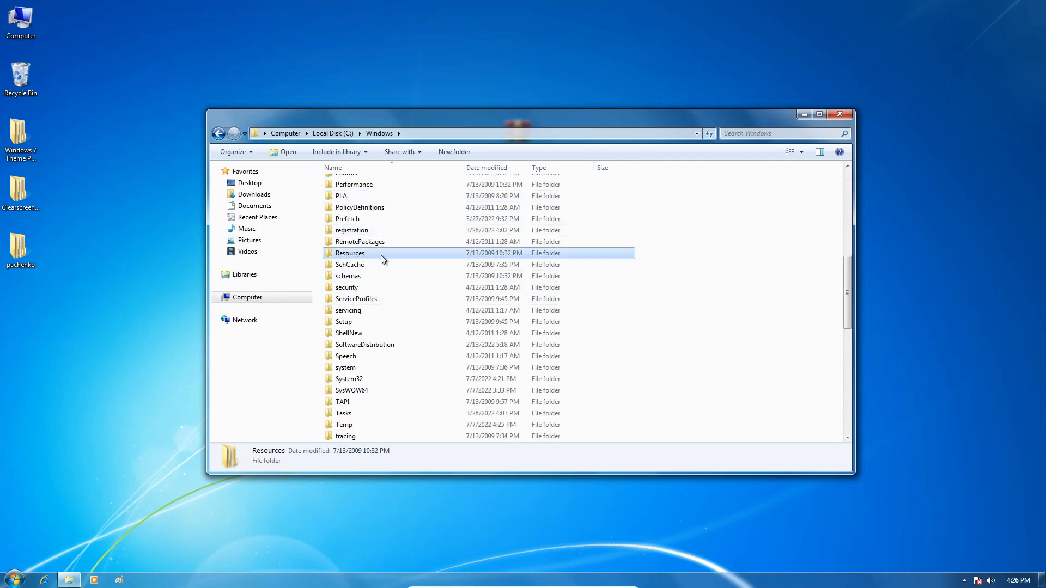
double_click(385, 253)
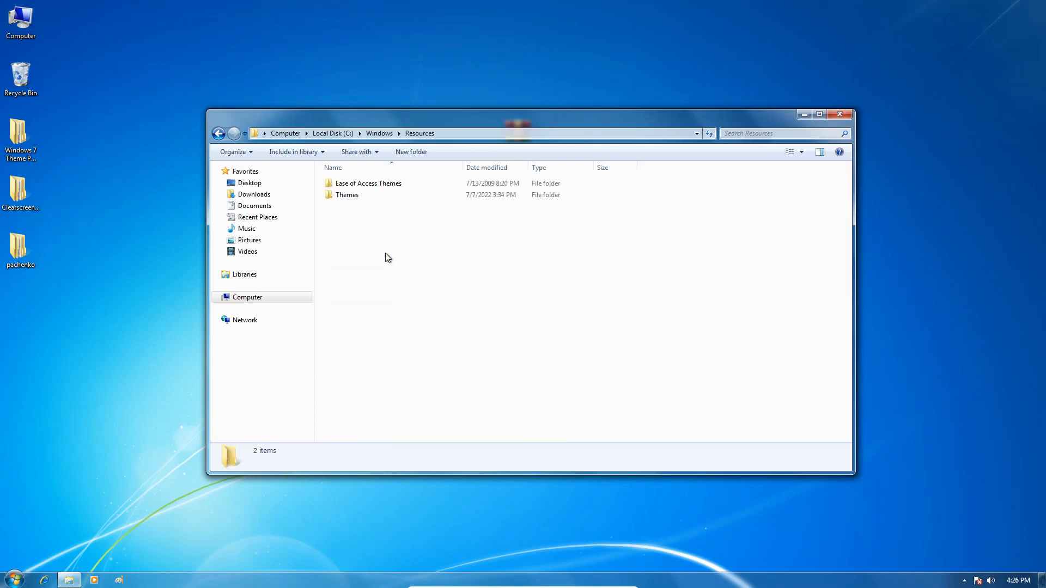
double_click(364, 197)
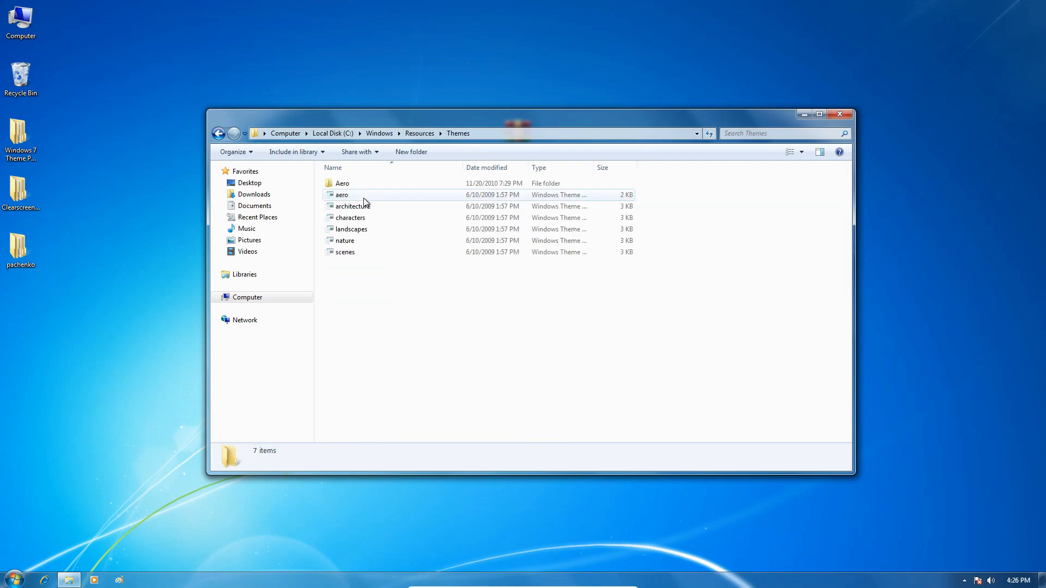
right_click(394, 273)
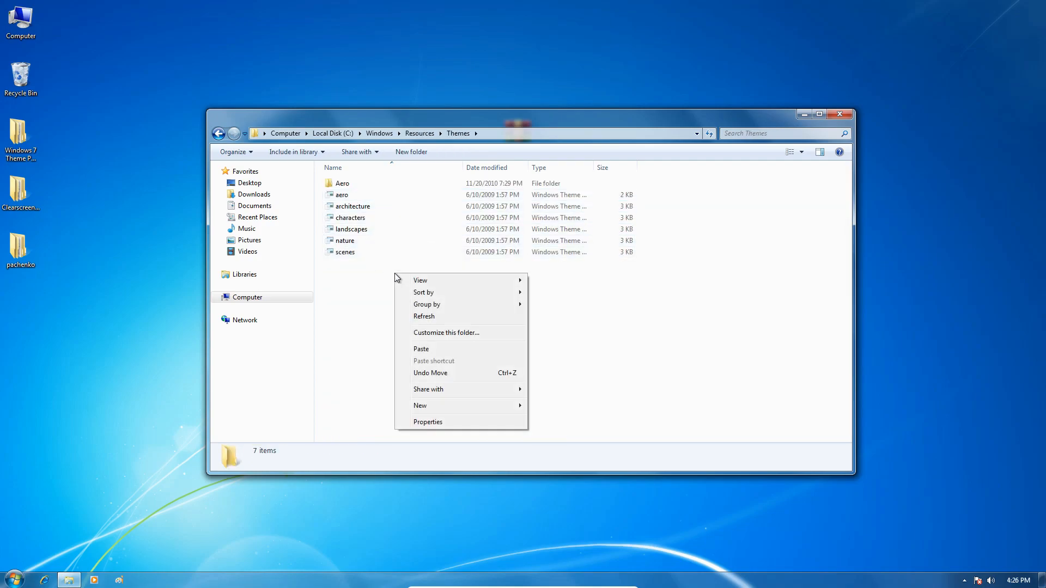
left_click(419, 349)
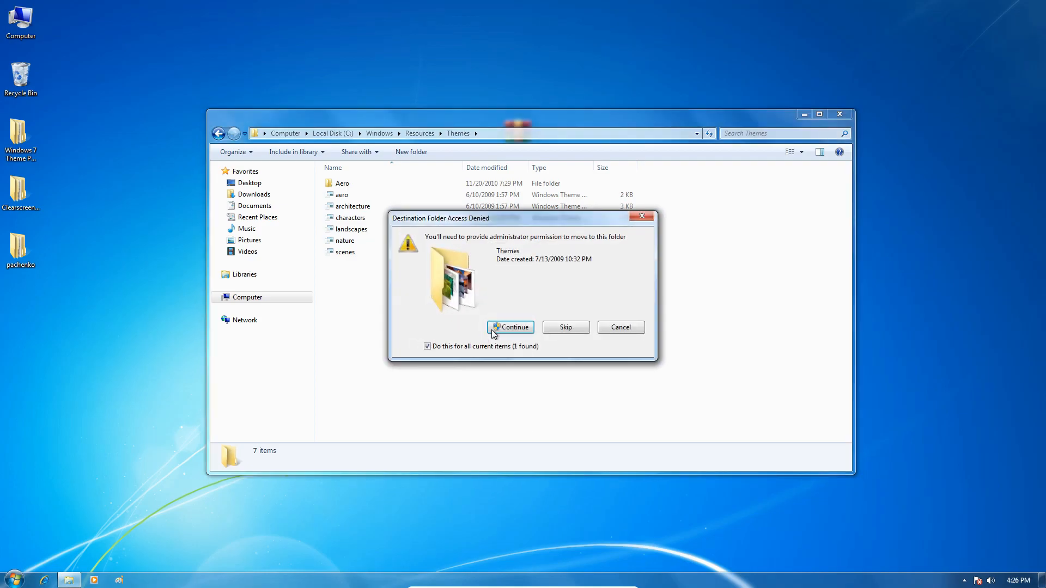
left_click(496, 328)
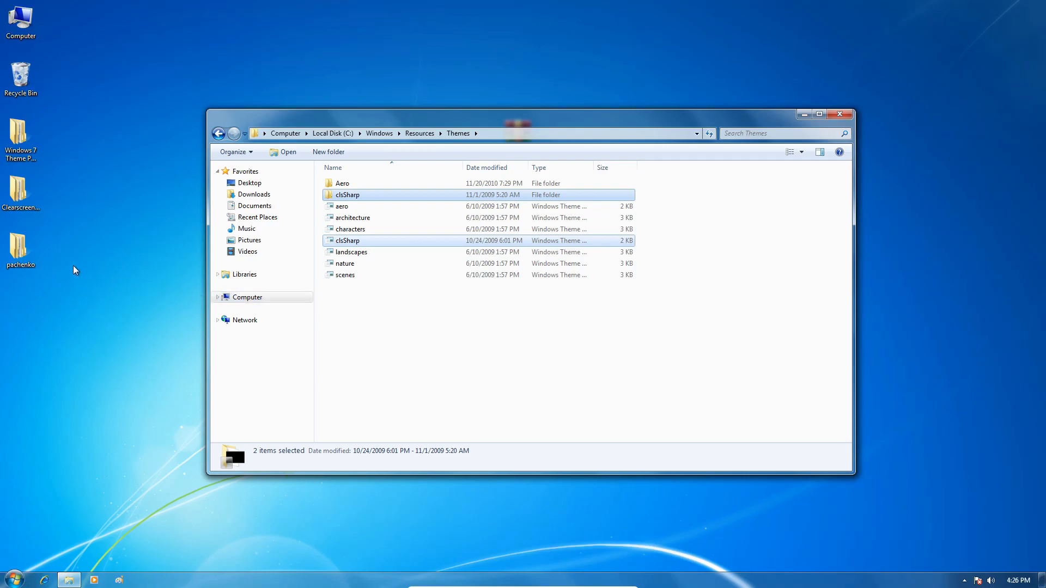
Open pachenko > Pachenko theme > theme > Aero from the desktop and copy the Pachenko folder and theme file.
double_click(34, 262)
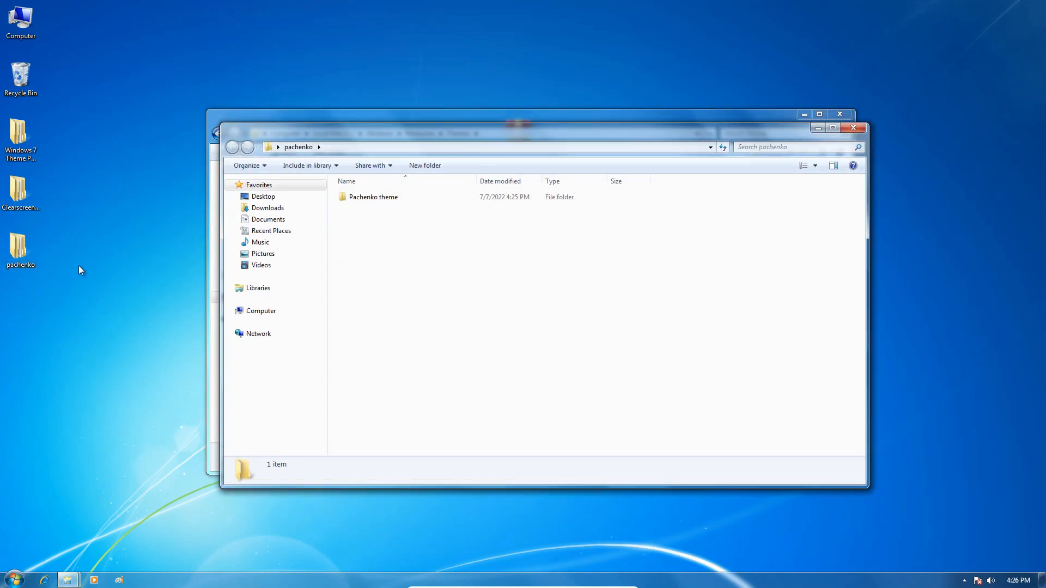
double_click(384, 201)
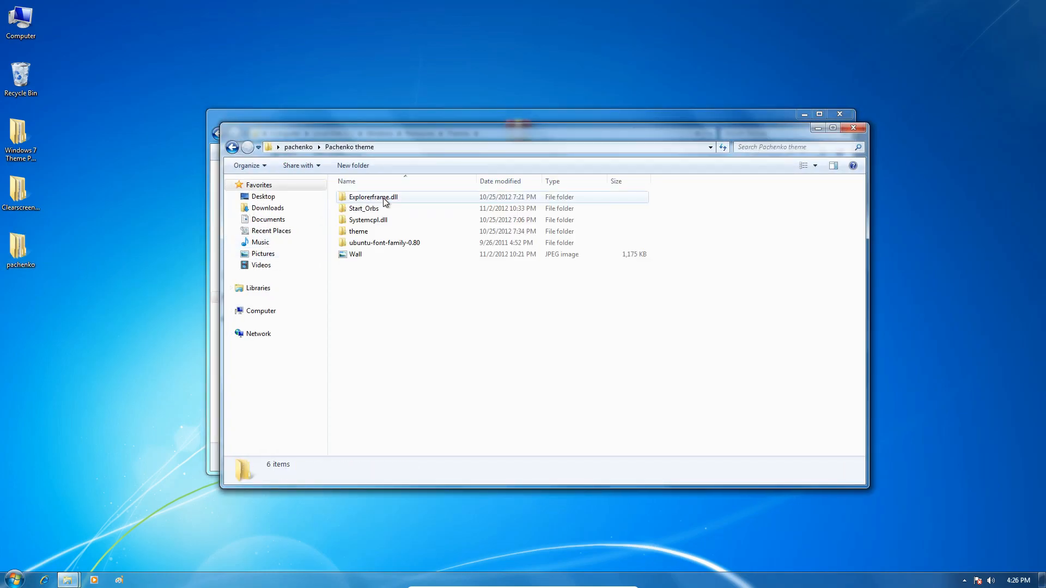
left_click(355, 233)
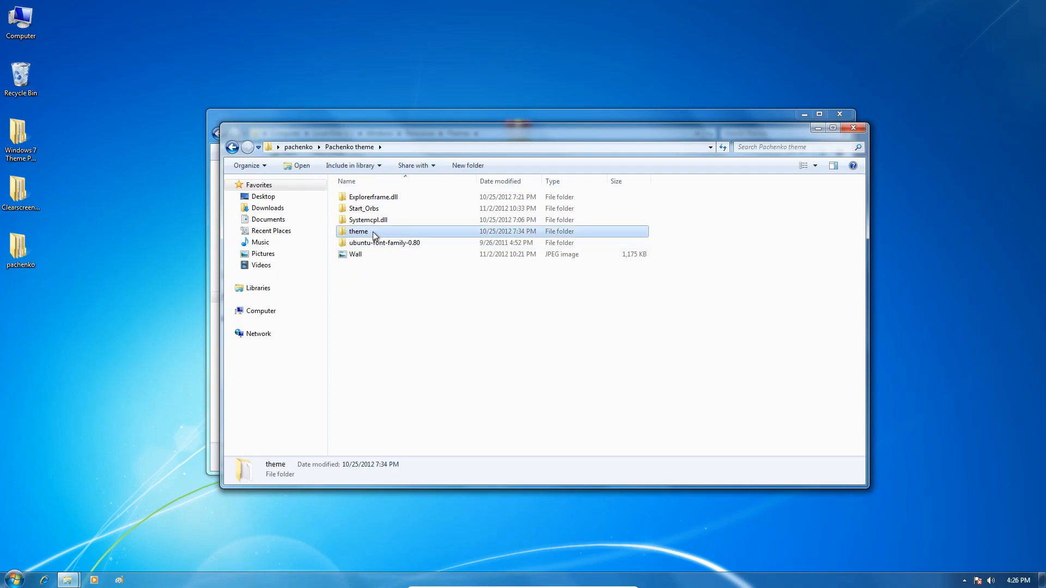
double_click(377, 231)
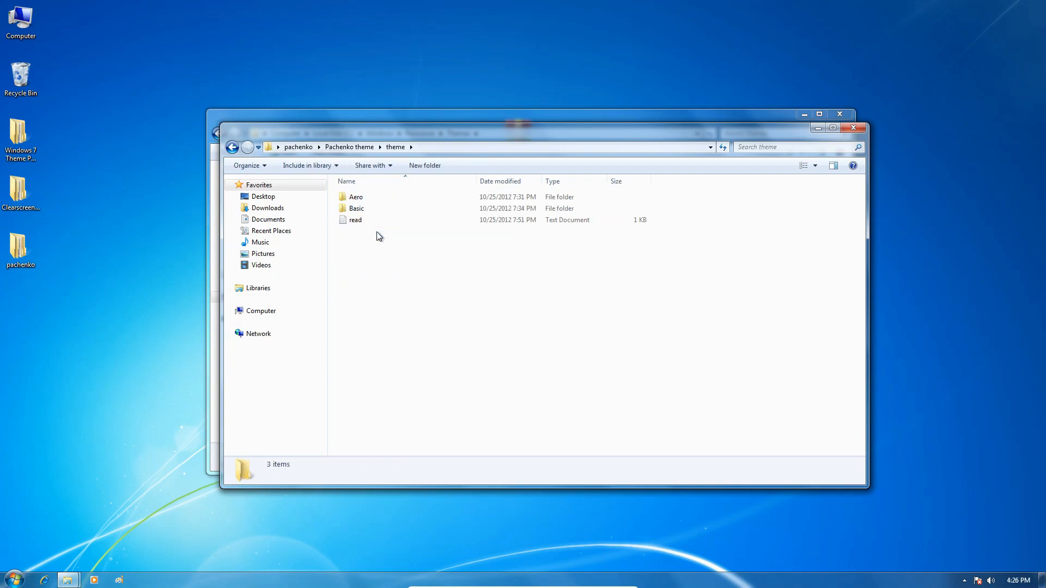
left_click(378, 201)
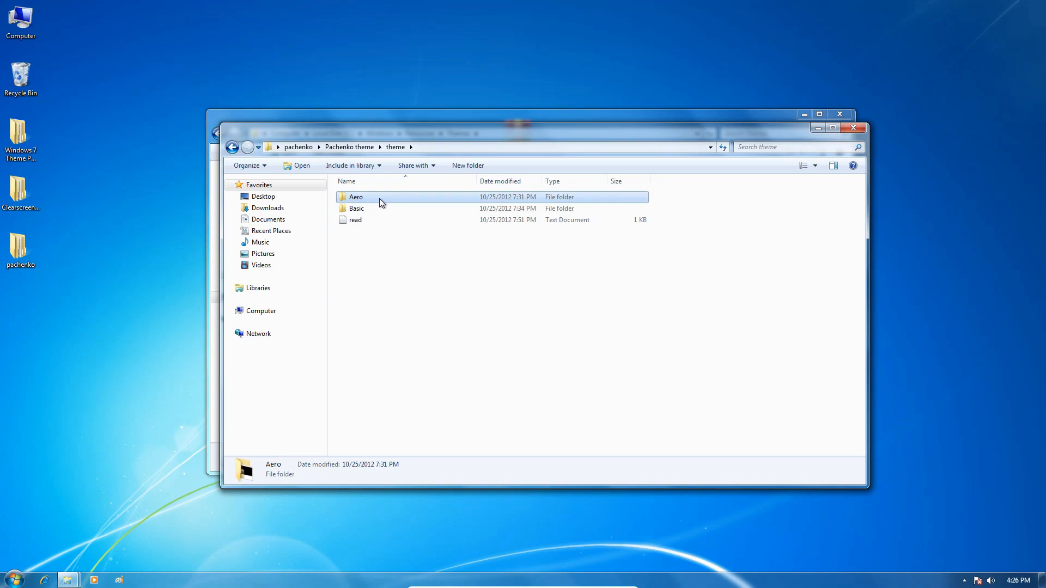
double_click(379, 198)
left_click_drag(377, 227, 388, 197)
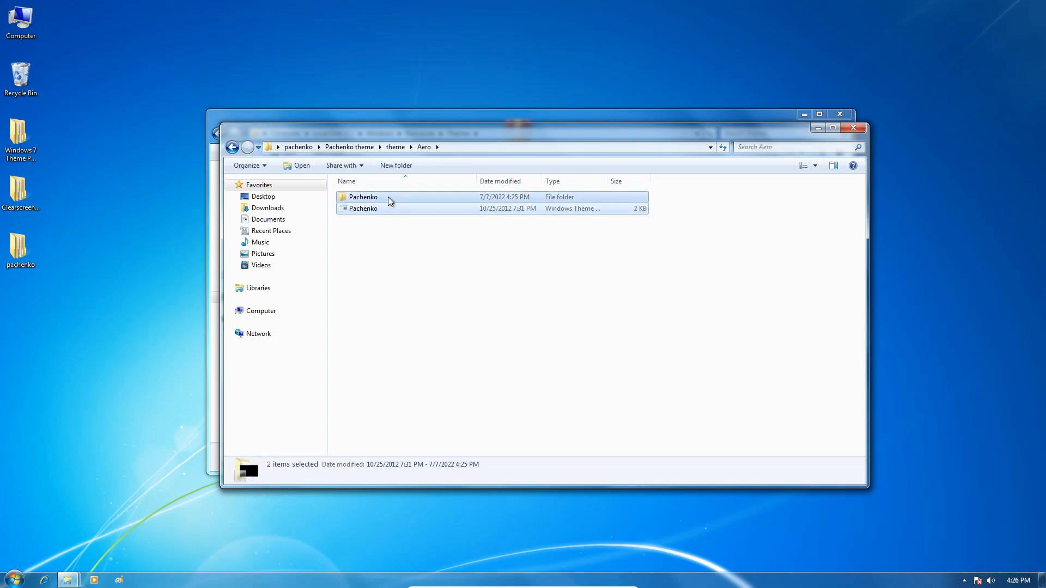
right_click(388, 197)
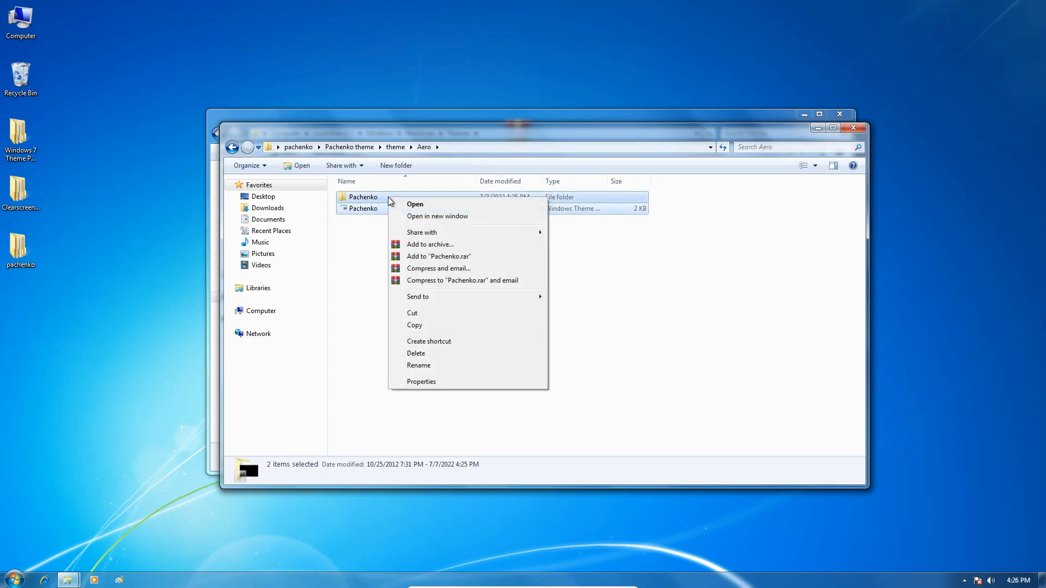
left_click(415, 325)
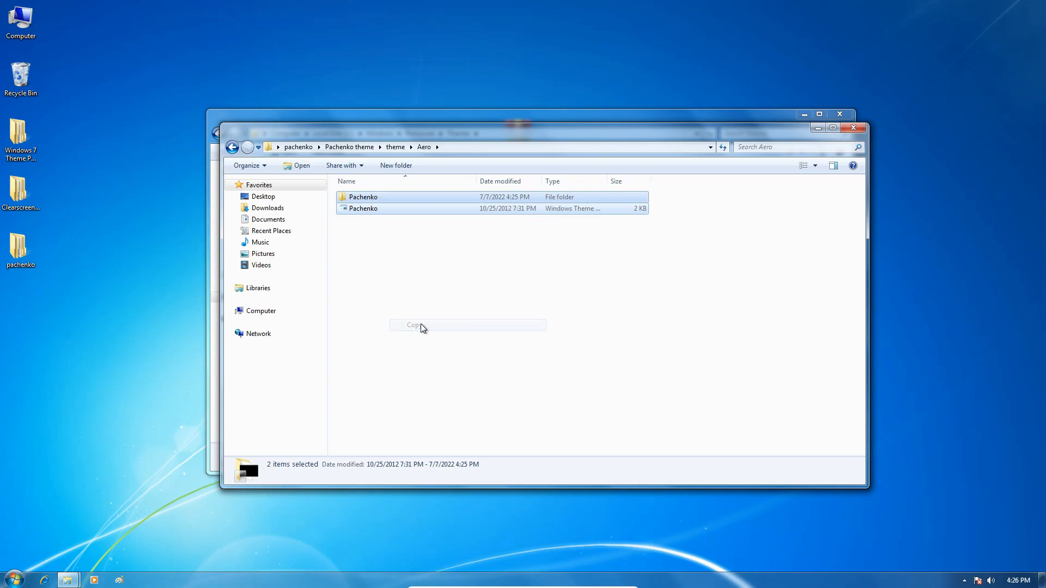
Paste the Pachenko folder and theme file into C:\Windows\Resources\Themes with administrator permission, and close both folder windows.
left_click(552, 118)
right_click(427, 312)
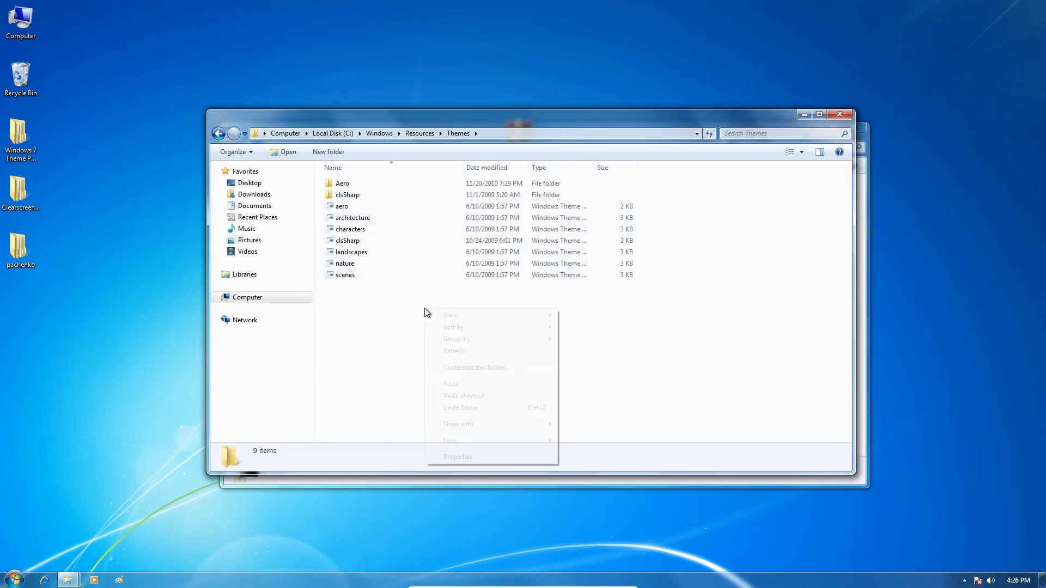
left_click(459, 385)
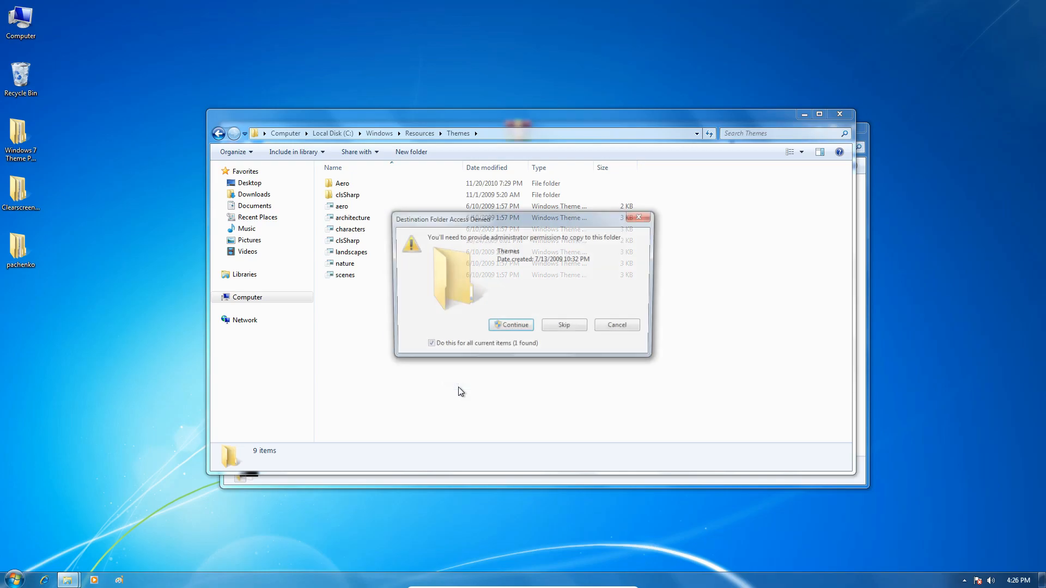
left_click(507, 330)
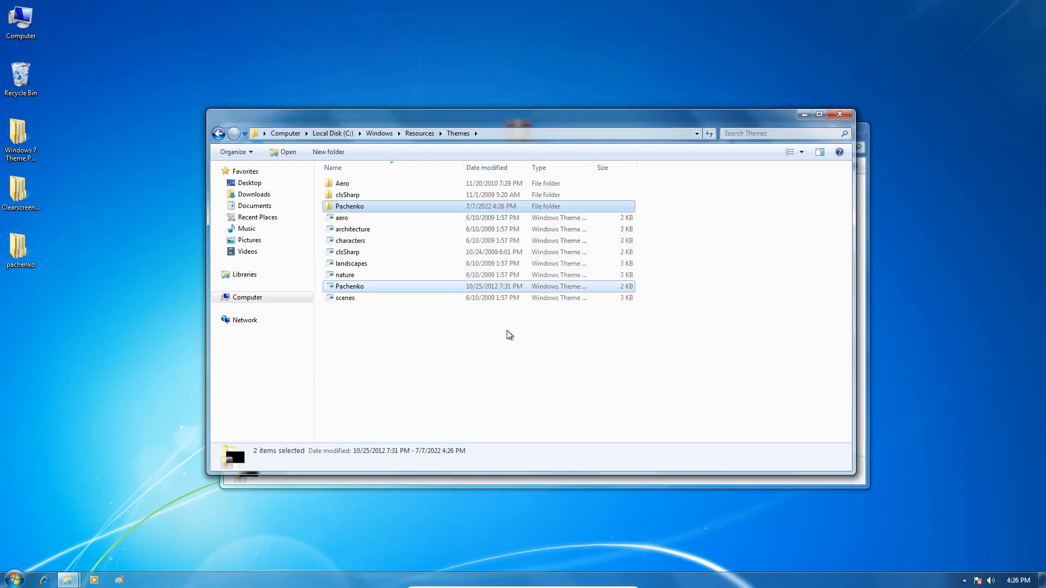
left_click(839, 113)
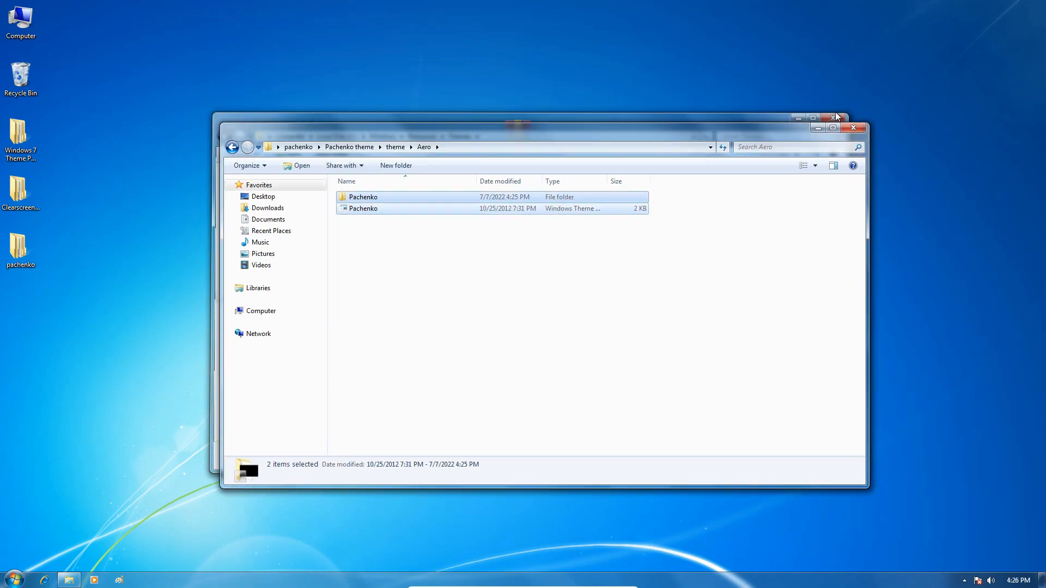
left_click(848, 133)
Open the desktop's Personalization settings, apply the installed Clearscreen Sharp theme, and minimize the window.
right_click(847, 131)
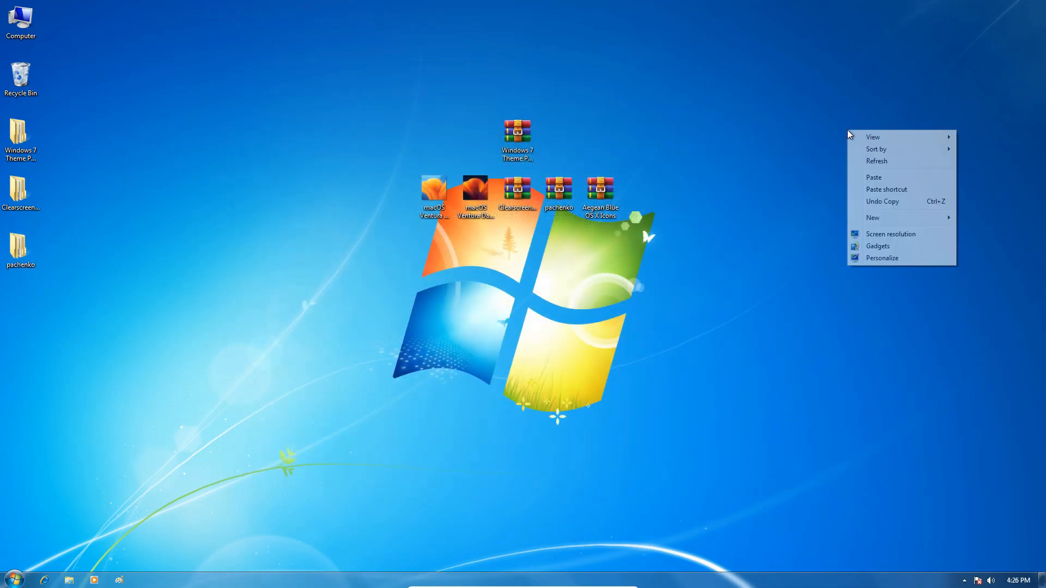
left_click(857, 256)
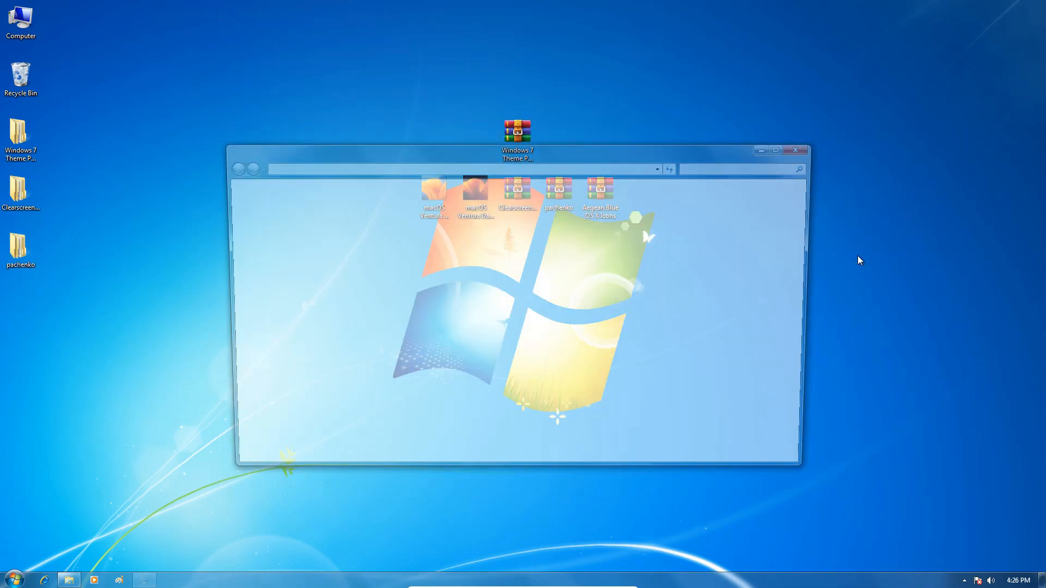
scroll(467, 315, "down", 5)
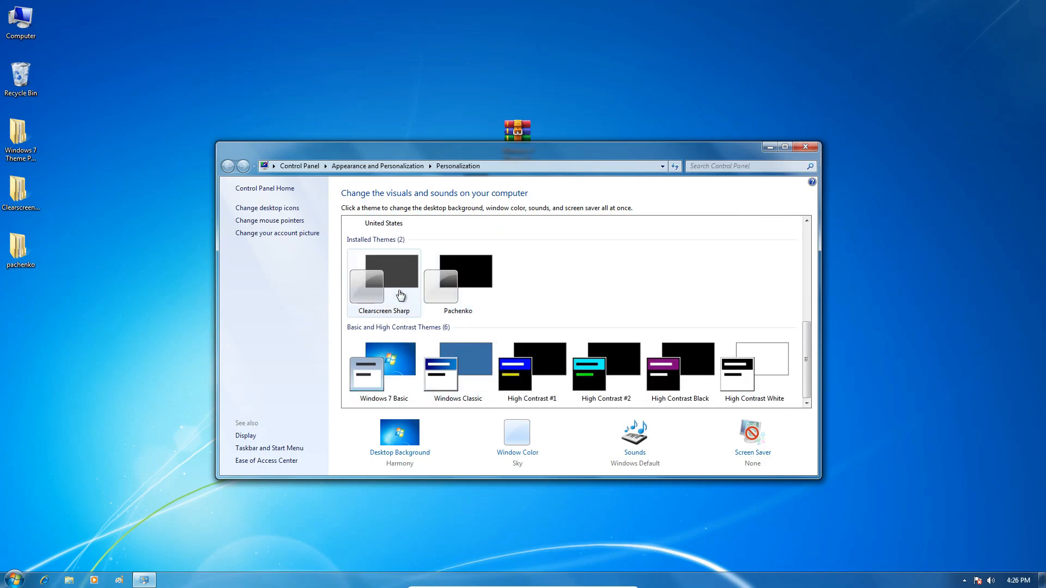
left_click(400, 287)
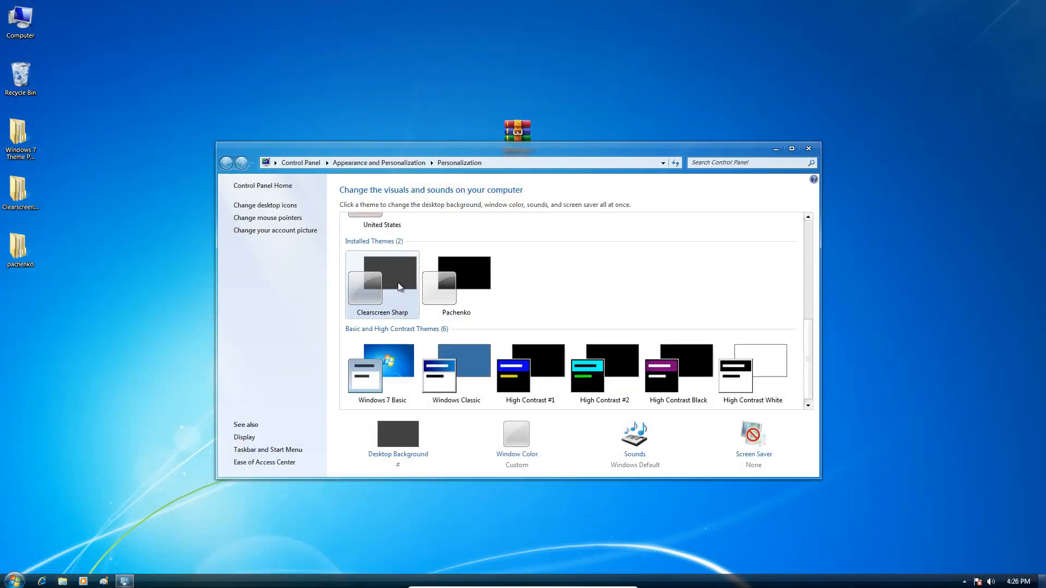
left_click(777, 149)
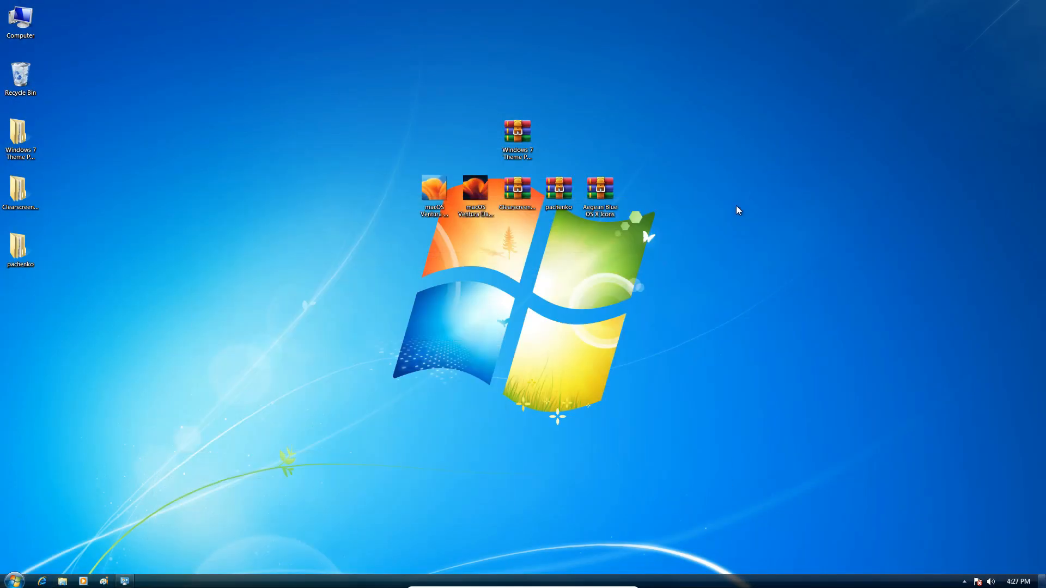
Set the light macOS Ventura Wallpaper YTECHB image as desktop background and check the theme's look in the Computer window.
right_click(435, 191)
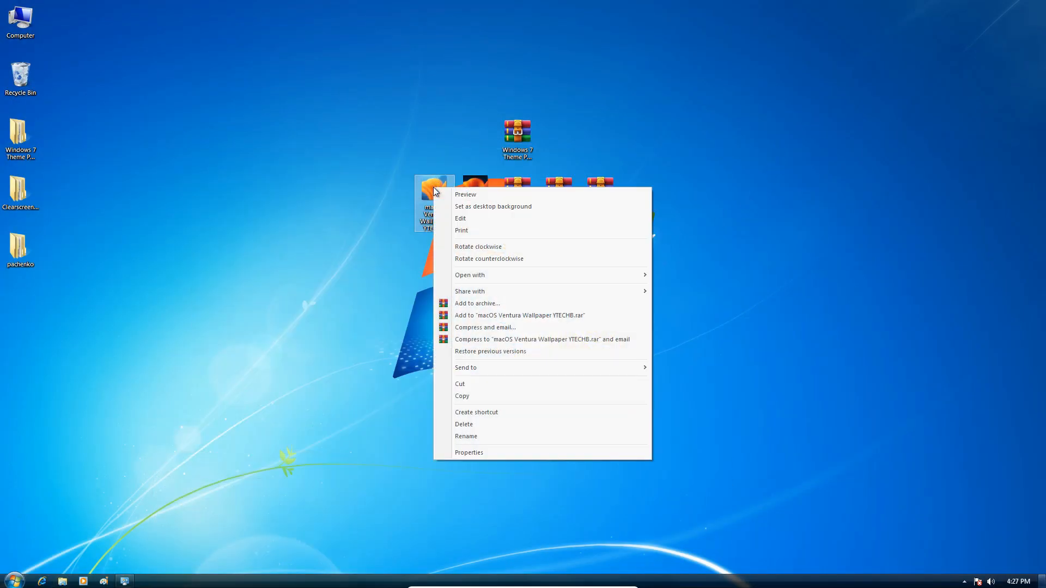
left_click(446, 204)
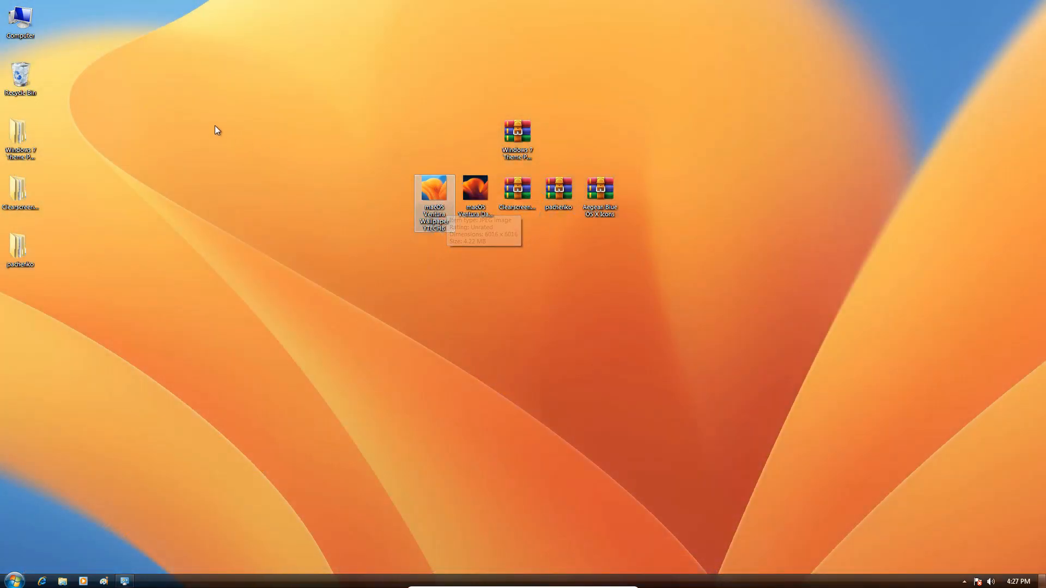
double_click(27, 32)
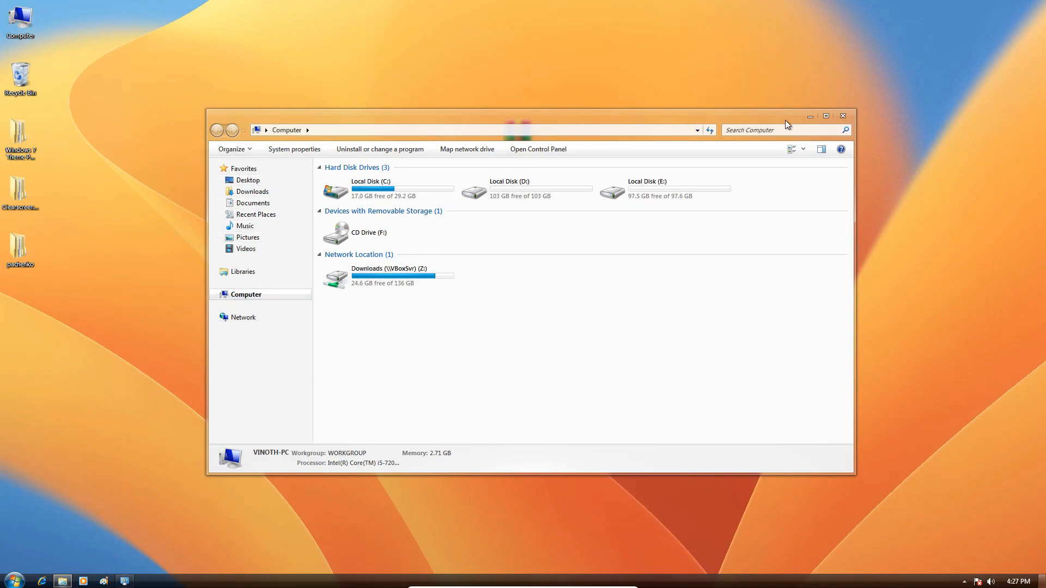
left_click(844, 117)
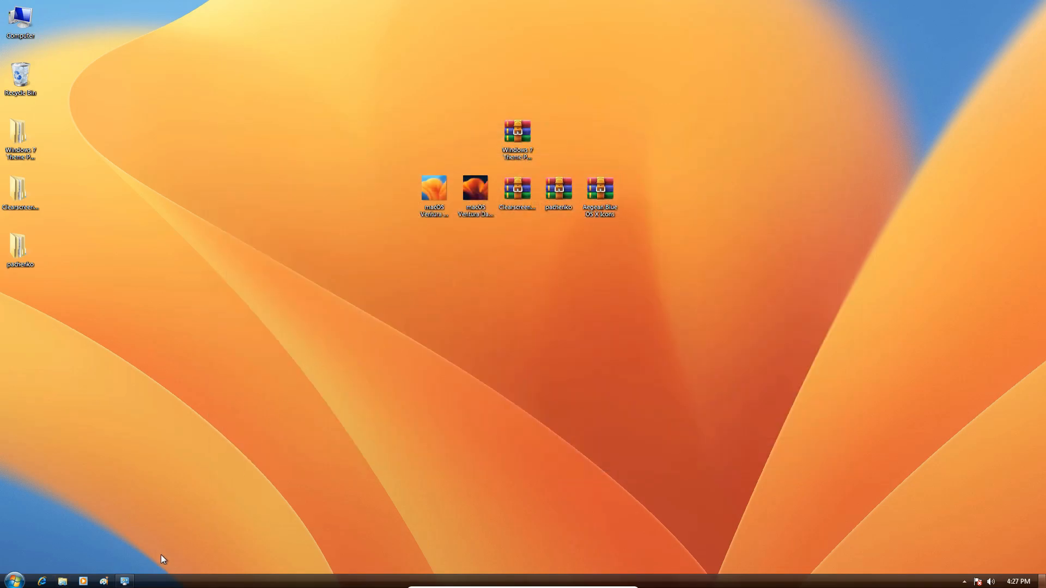
Restore the Personalization window, apply the installed Pachenko theme, and close the window.
left_click(129, 577)
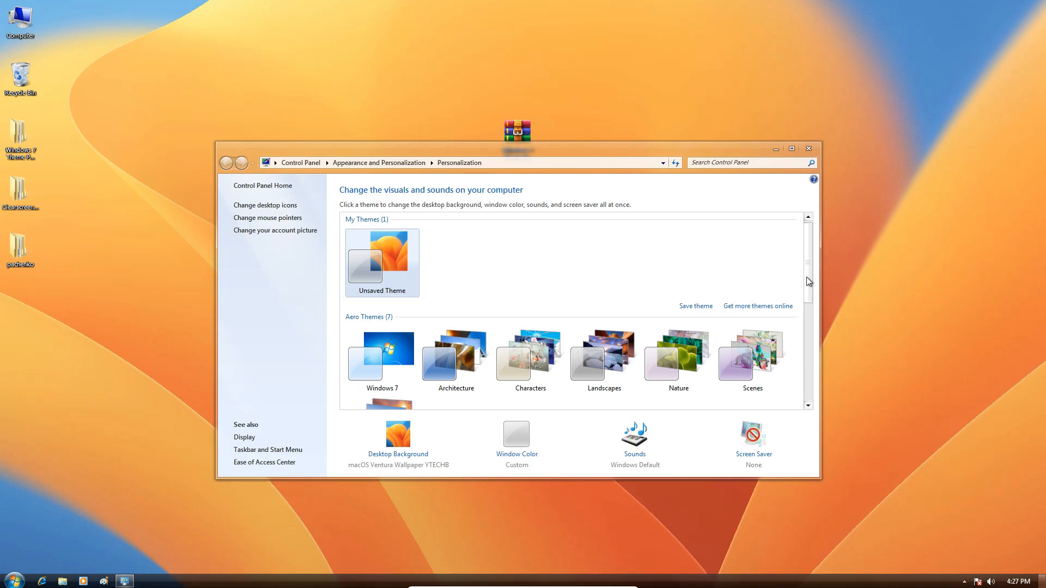
left_click_drag(807, 276, 812, 349)
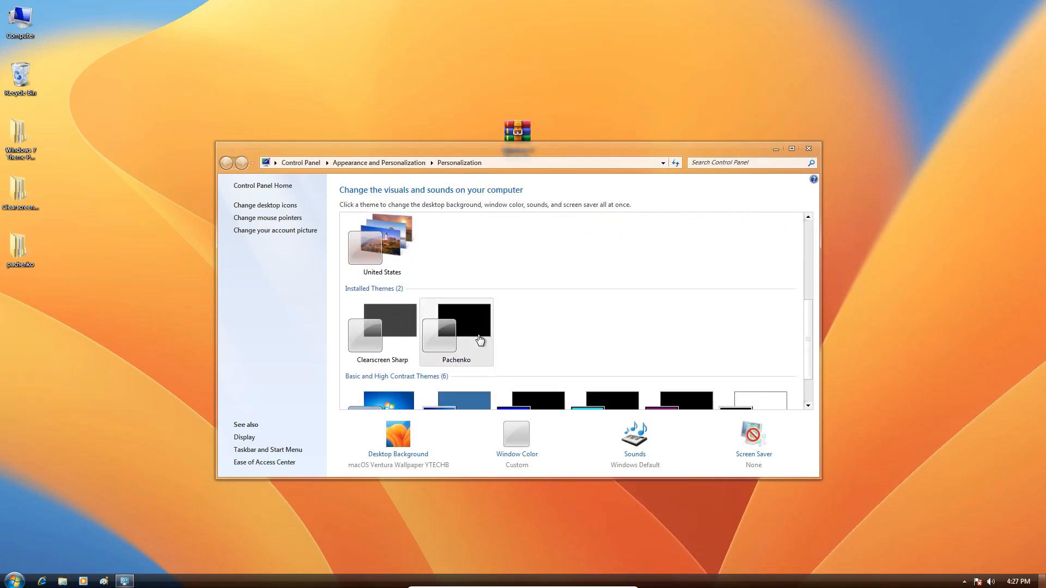
left_click(480, 340)
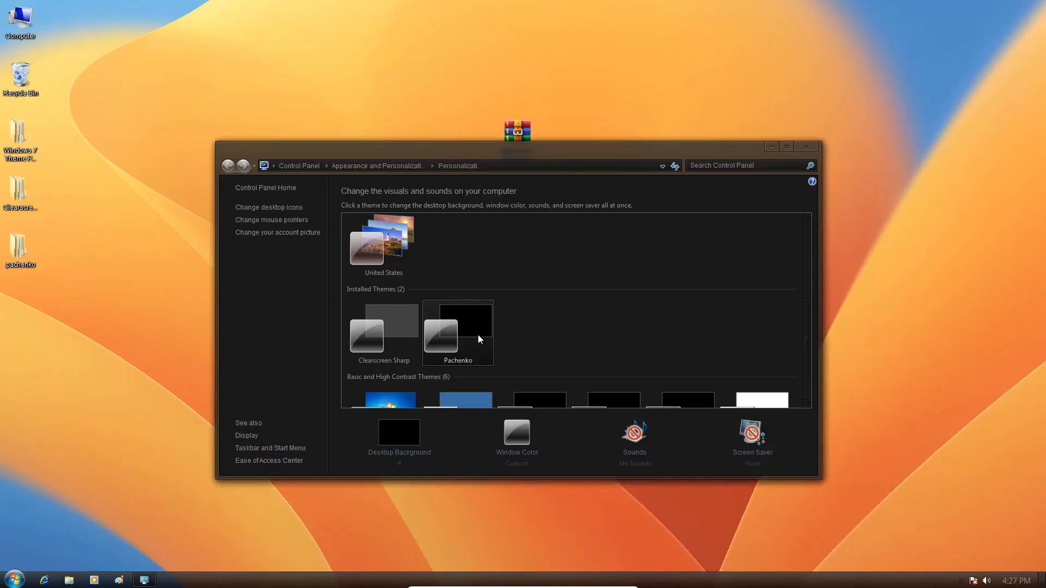
left_click(804, 147)
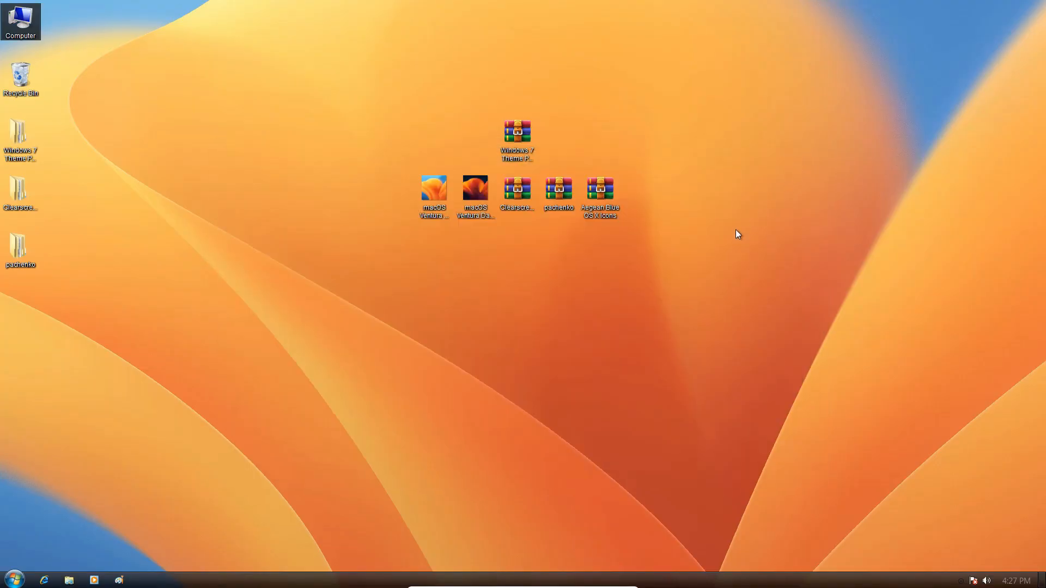
Set the macOS Ventura Dark Wallpaper YTECHB image as desktop background and check the dark look in the Computer window.
right_click(489, 198)
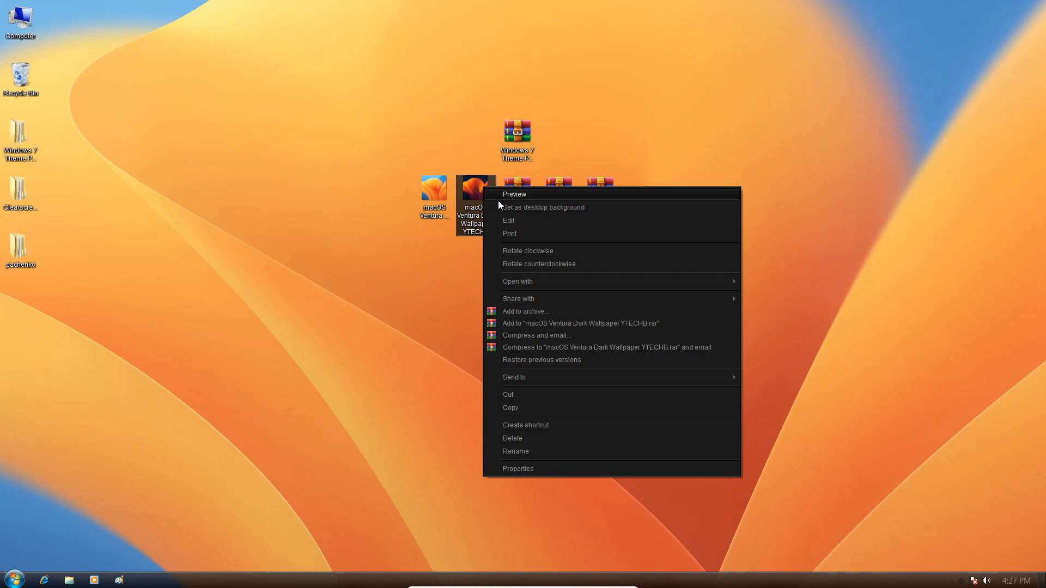
left_click(500, 207)
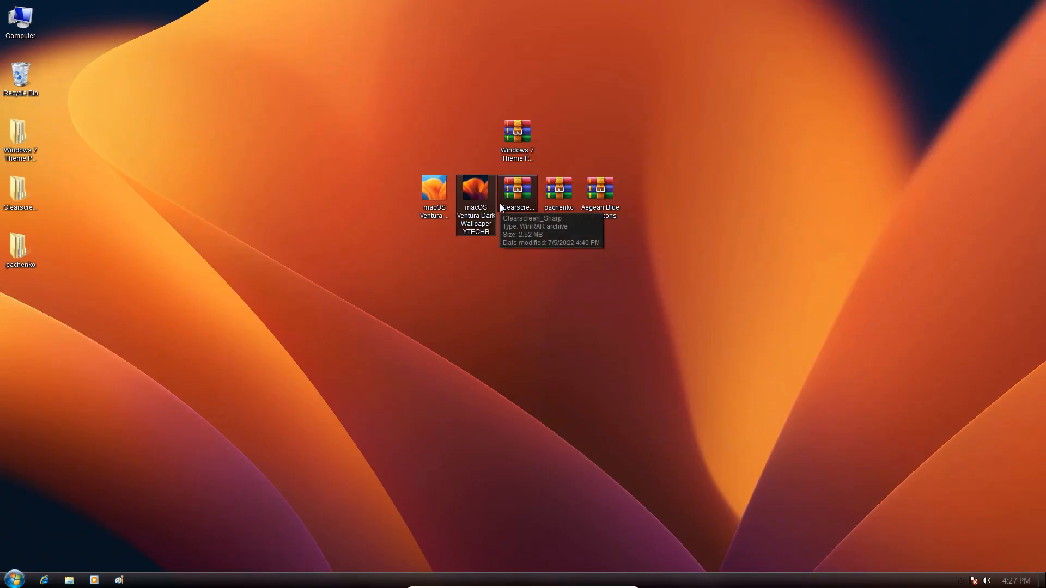
left_click(284, 143)
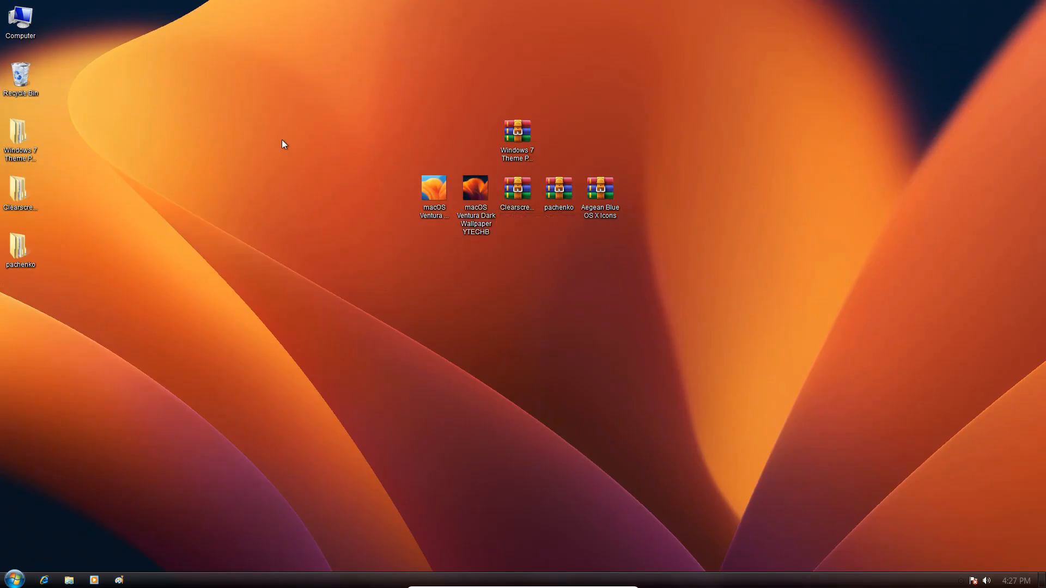
double_click(35, 21)
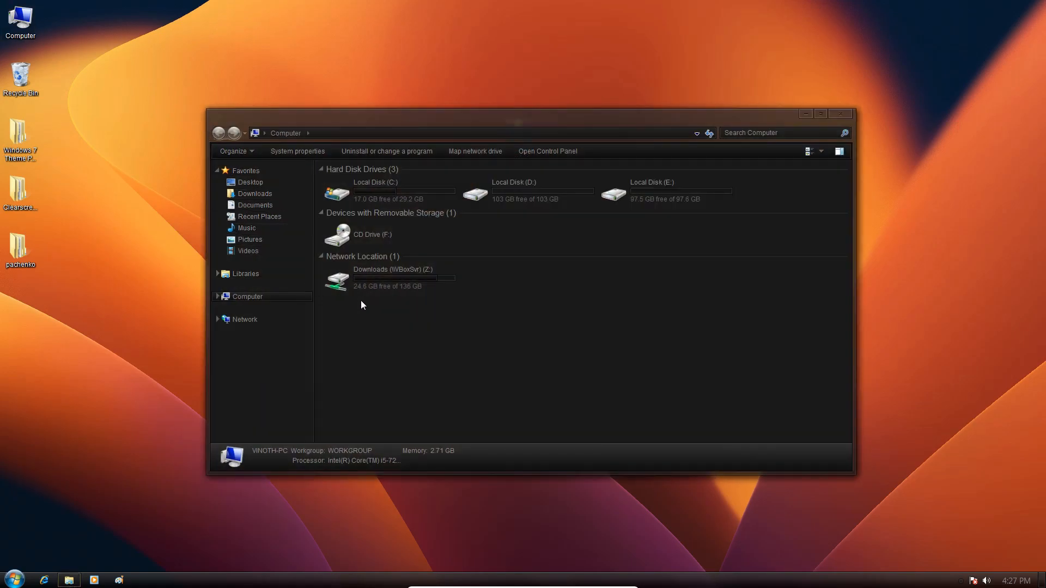
left_click(842, 115)
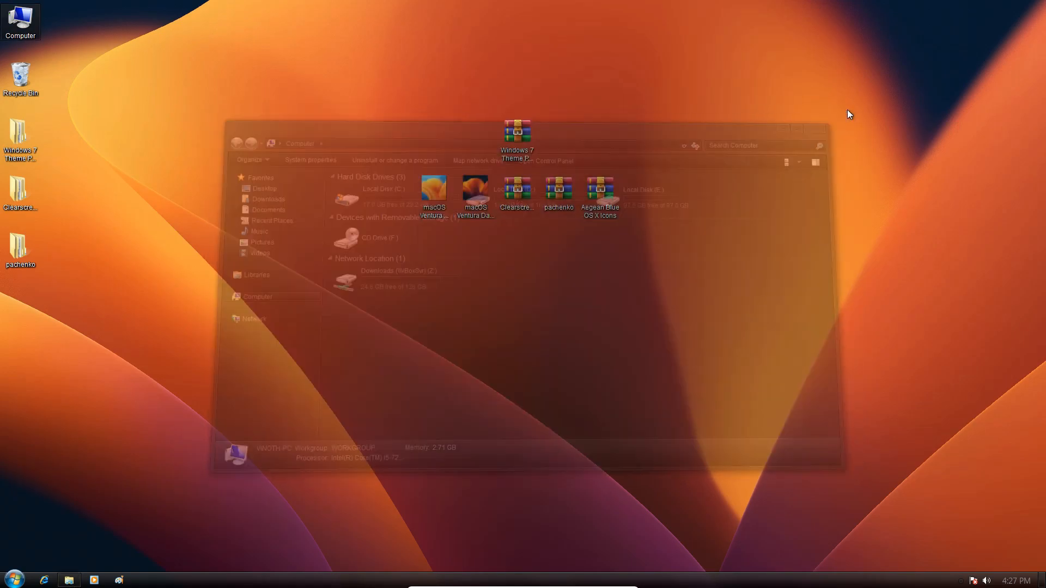
Extract the Aegean Blue OS X Icons archive into its own folder on the desktop and open that folder.
left_click(601, 205)
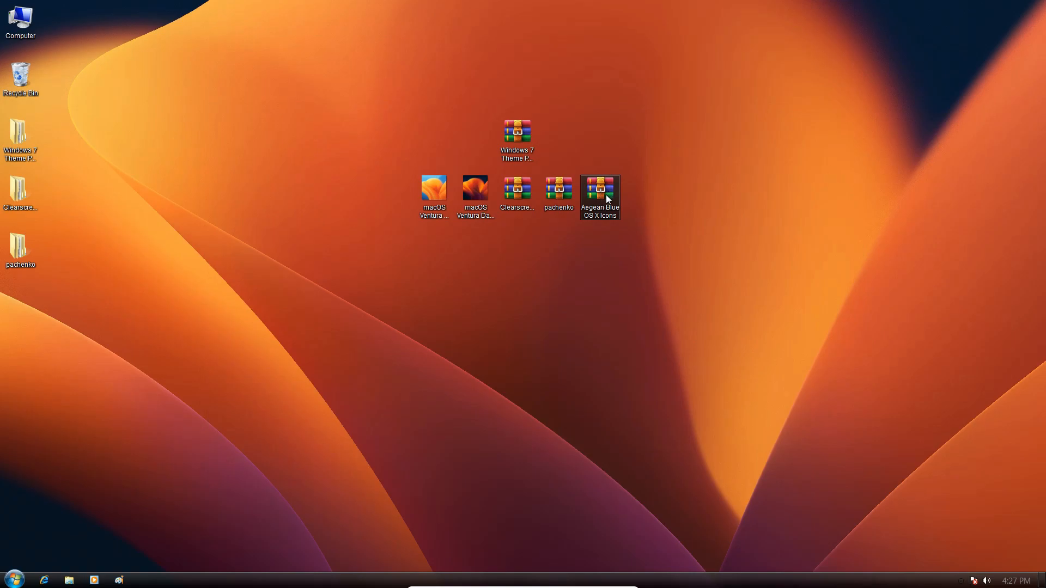
right_click(608, 188)
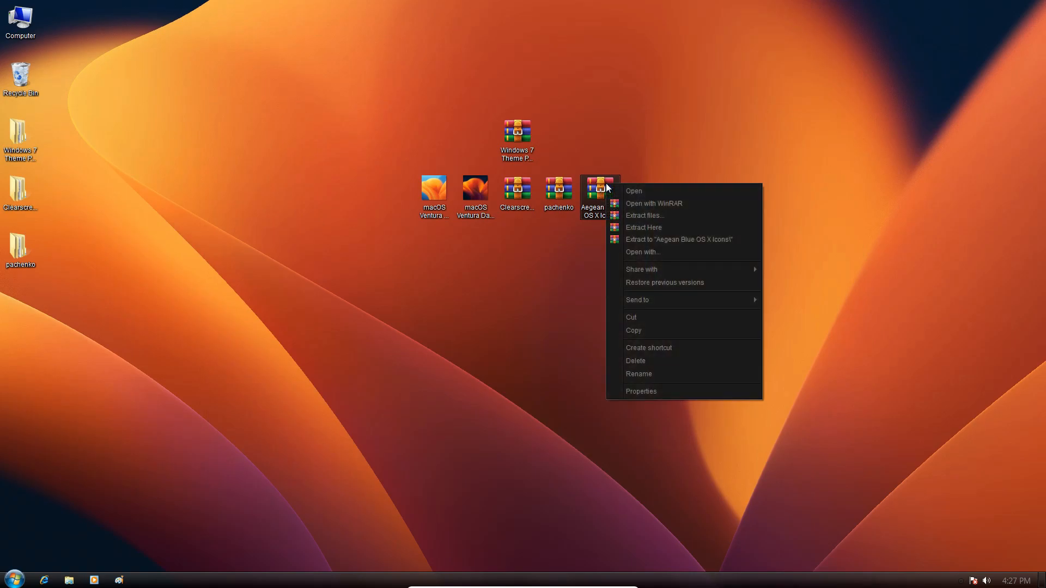
left_click(631, 217)
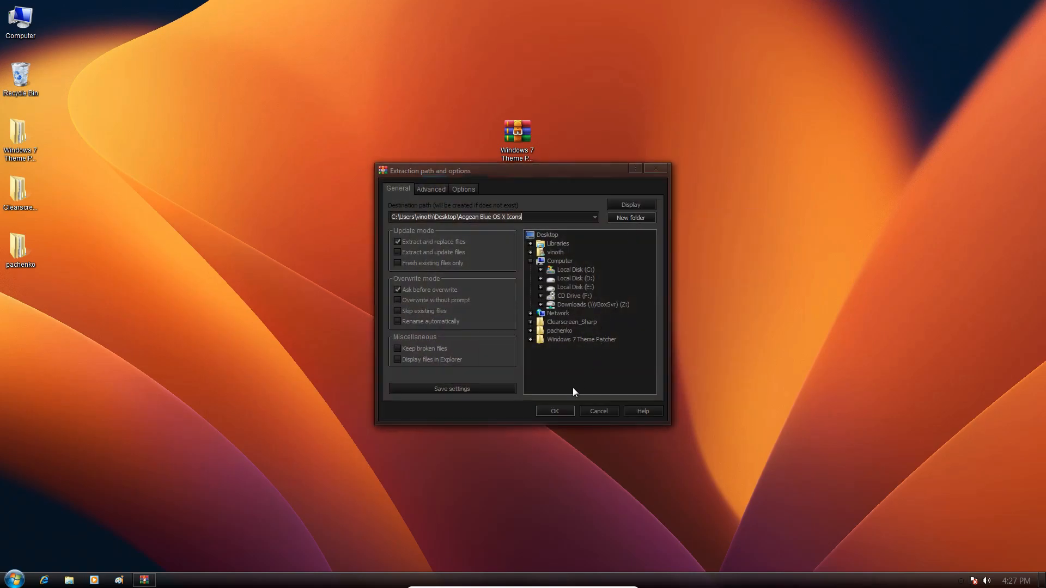
left_click(554, 411)
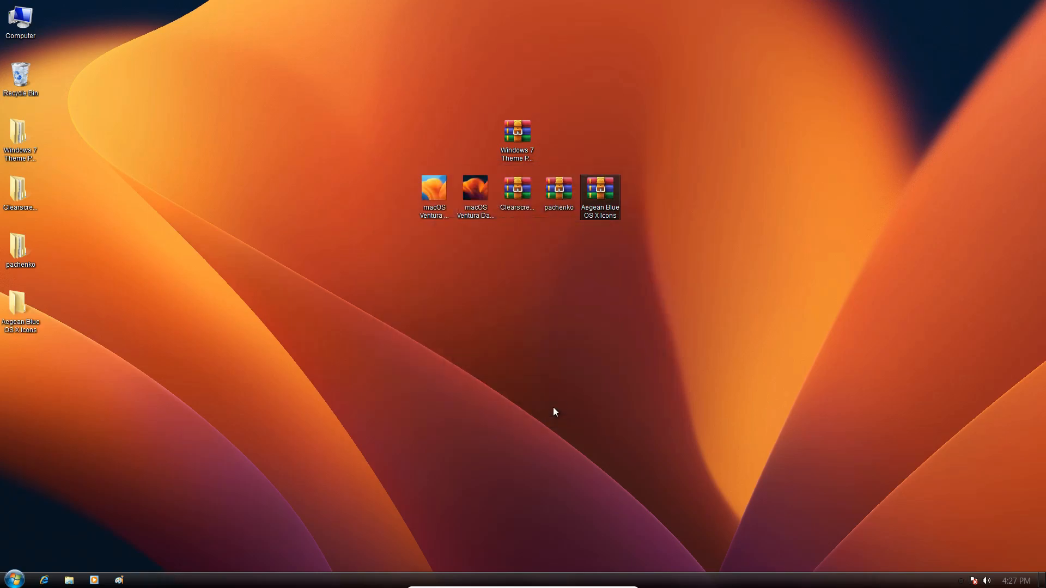
double_click(33, 306)
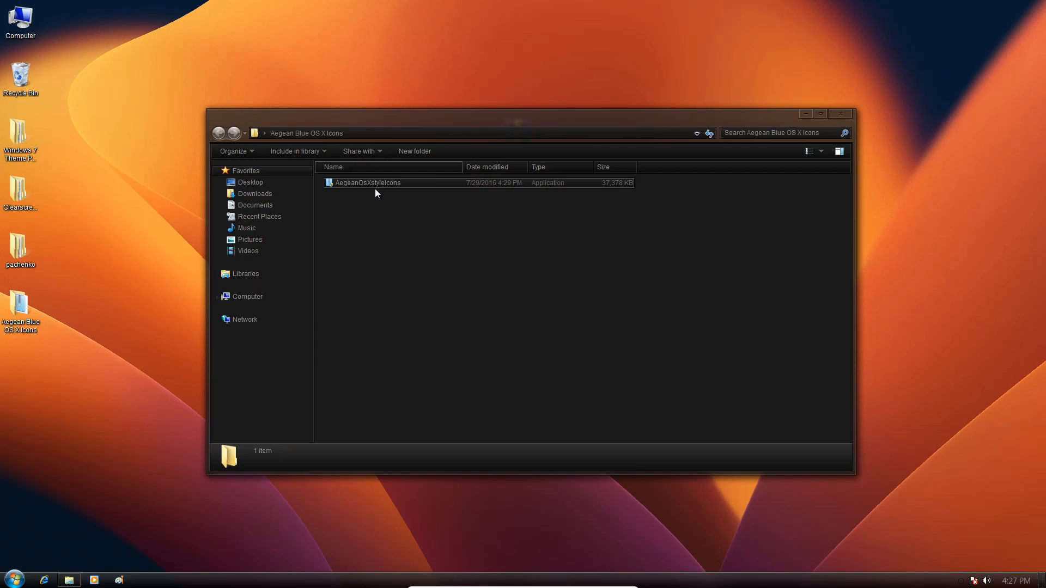
Run the AegeanOsXstyleIcons installer, accepting the agreement, patching all files and creating a restore point.
left_click(375, 189)
double_click(365, 186)
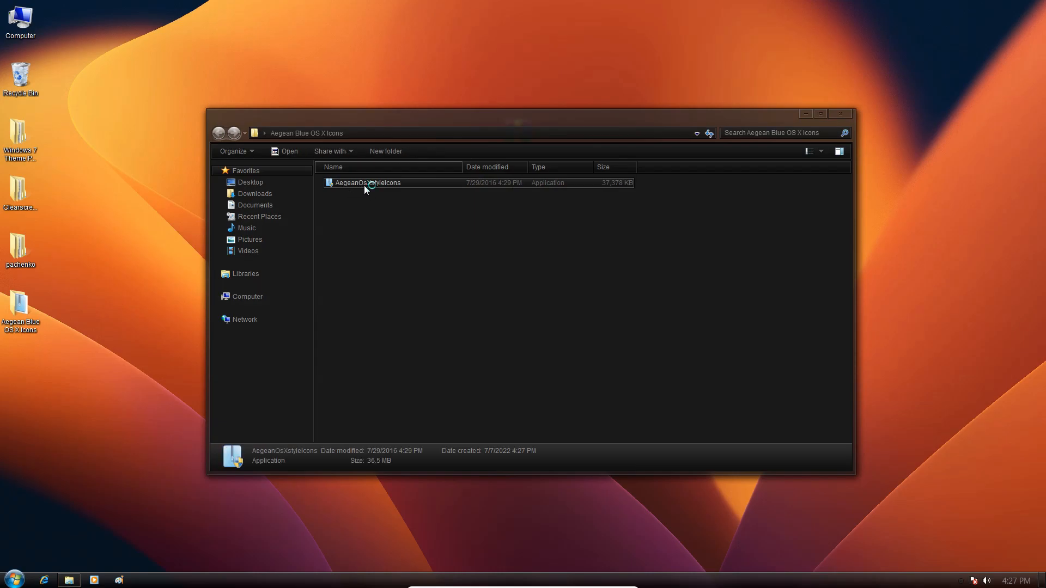
left_click(584, 321)
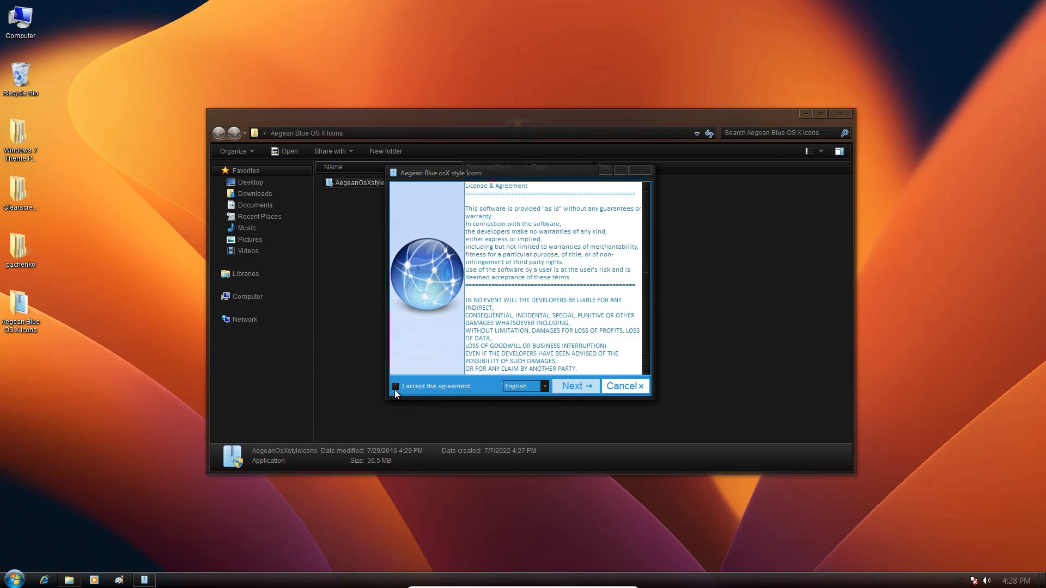
left_click(396, 387)
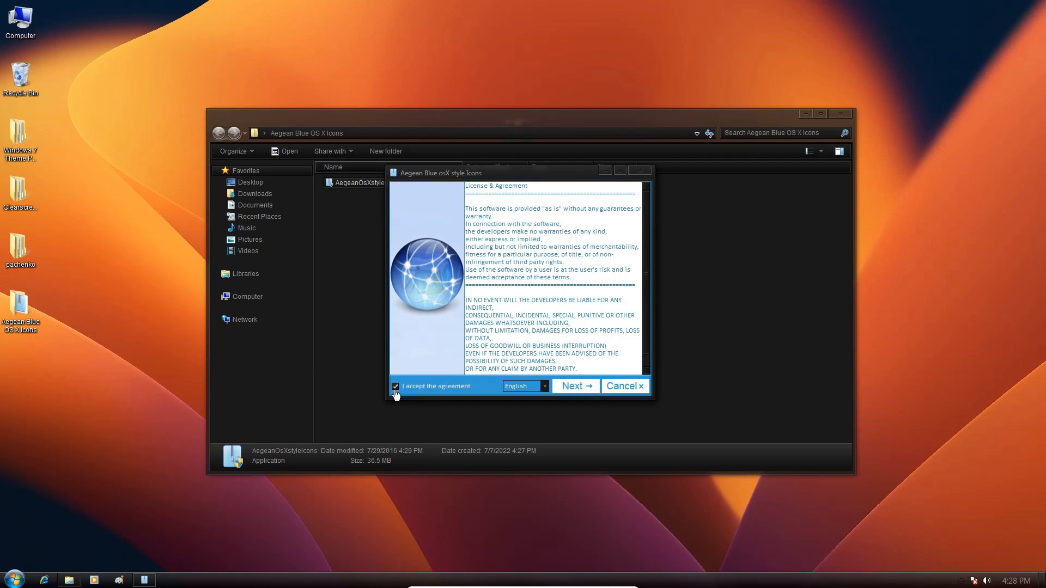
left_click(577, 387)
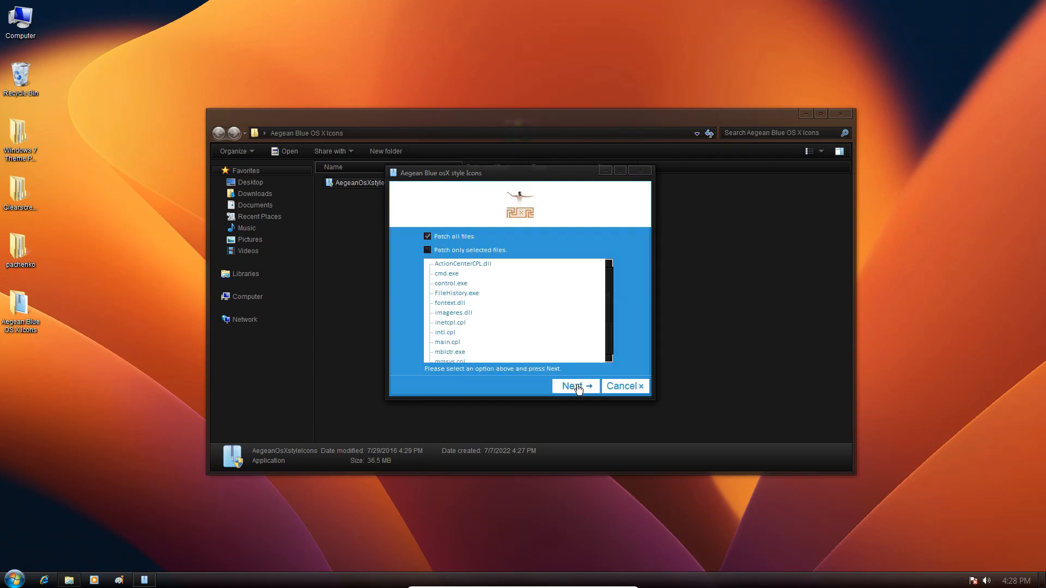
left_click(578, 387)
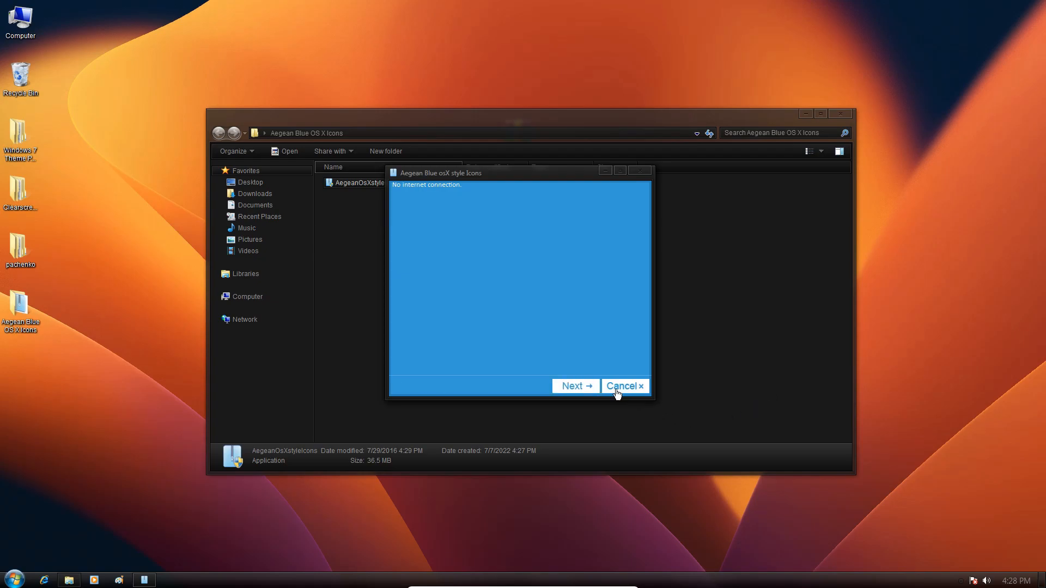
left_click(591, 388)
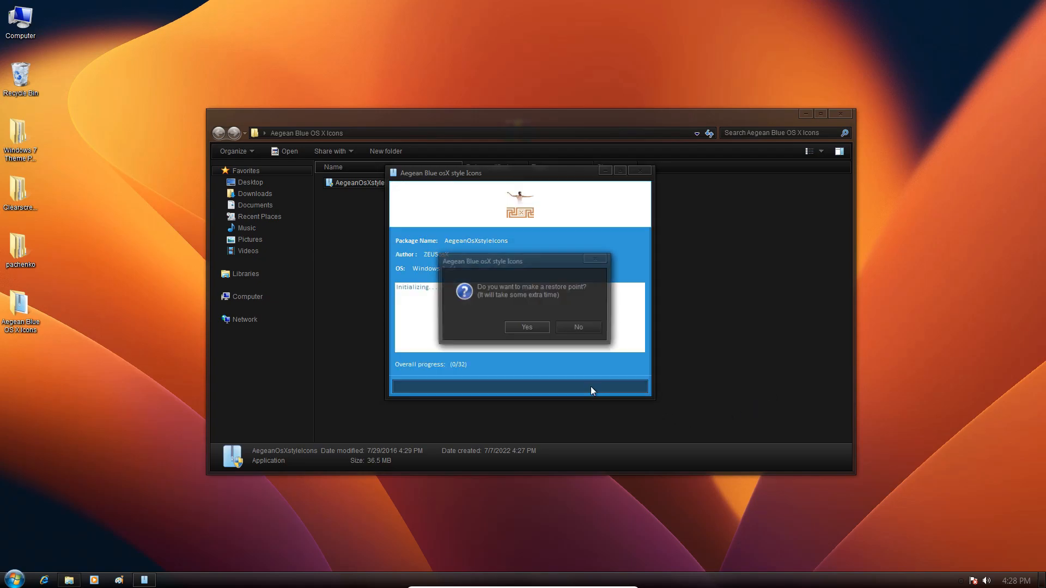
left_click(516, 329)
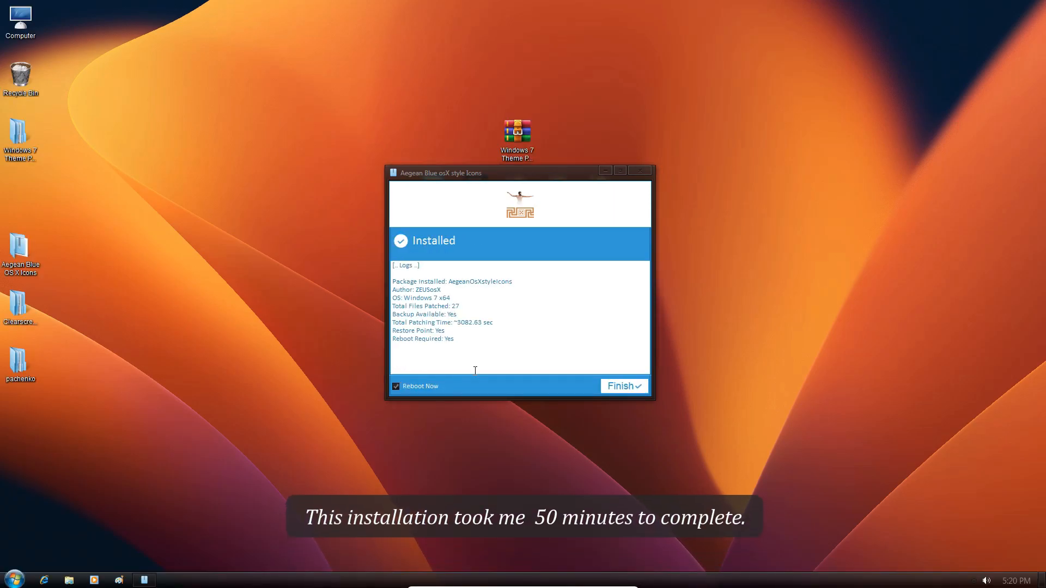
Finish the Aegean icon installation with Reboot Now enabled and let Windows restart.
left_click(622, 390)
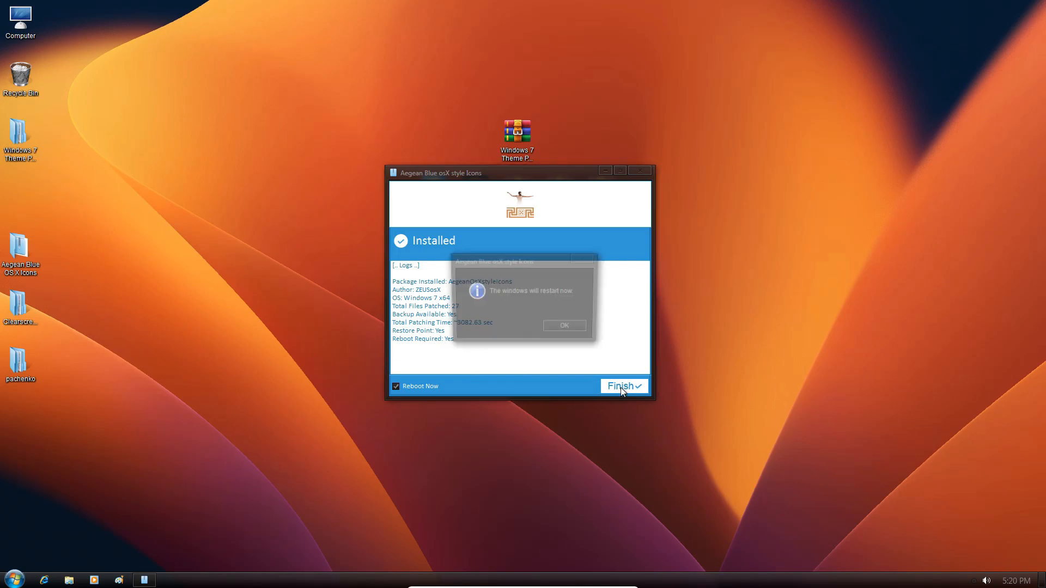
left_click(547, 332)
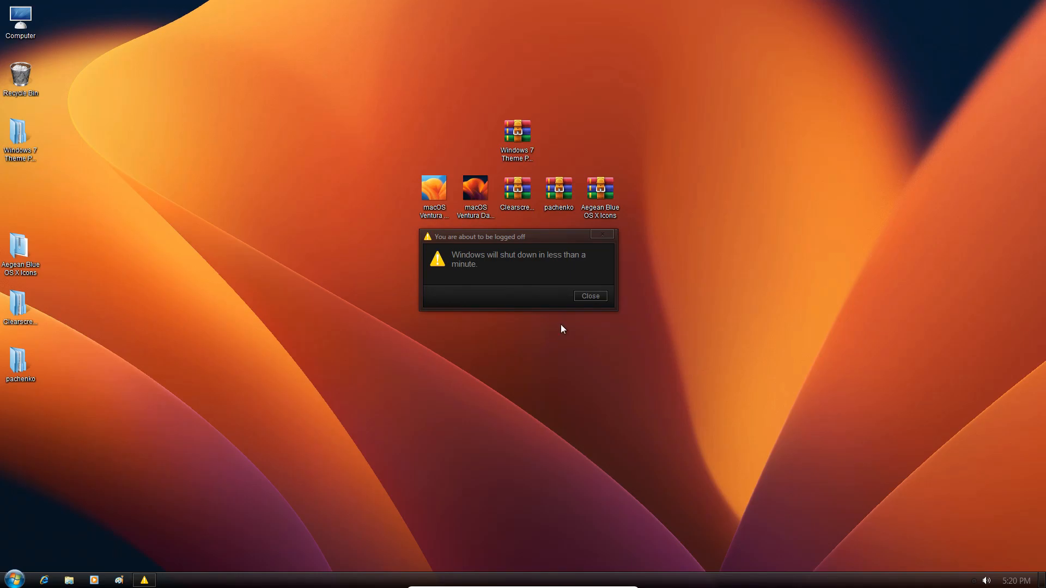
left_click(597, 298)
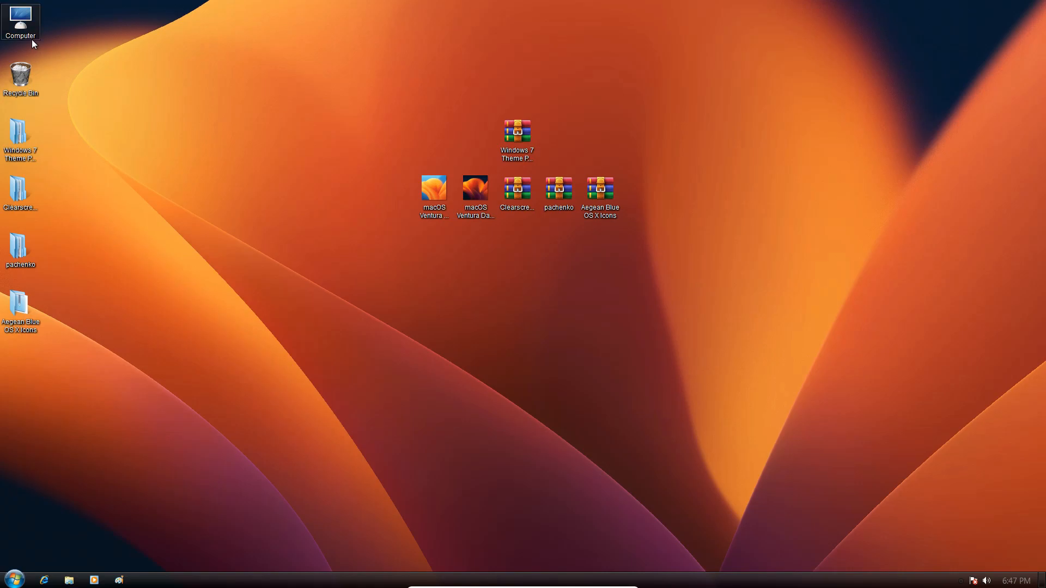
Check the new icons in Computer, Favorites, Libraries and Local Disk (C:), and close the window.
double_click(31, 40)
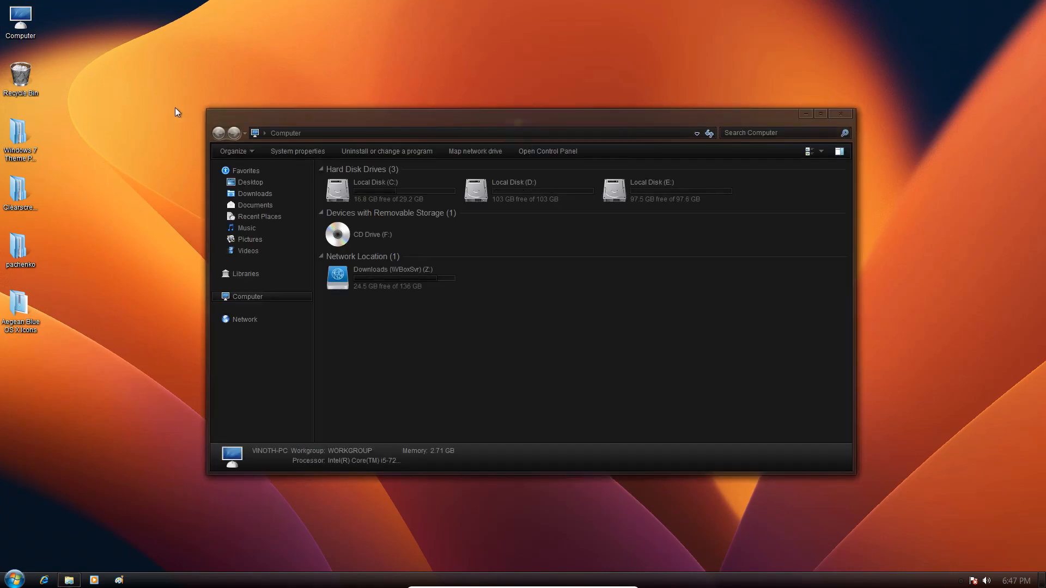
left_click(256, 172)
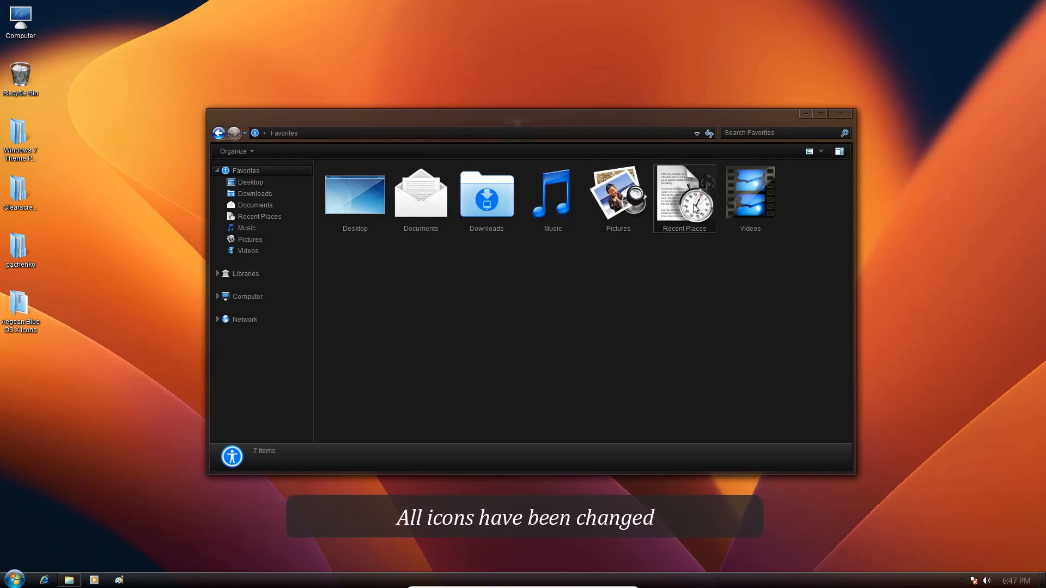
left_click(258, 275)
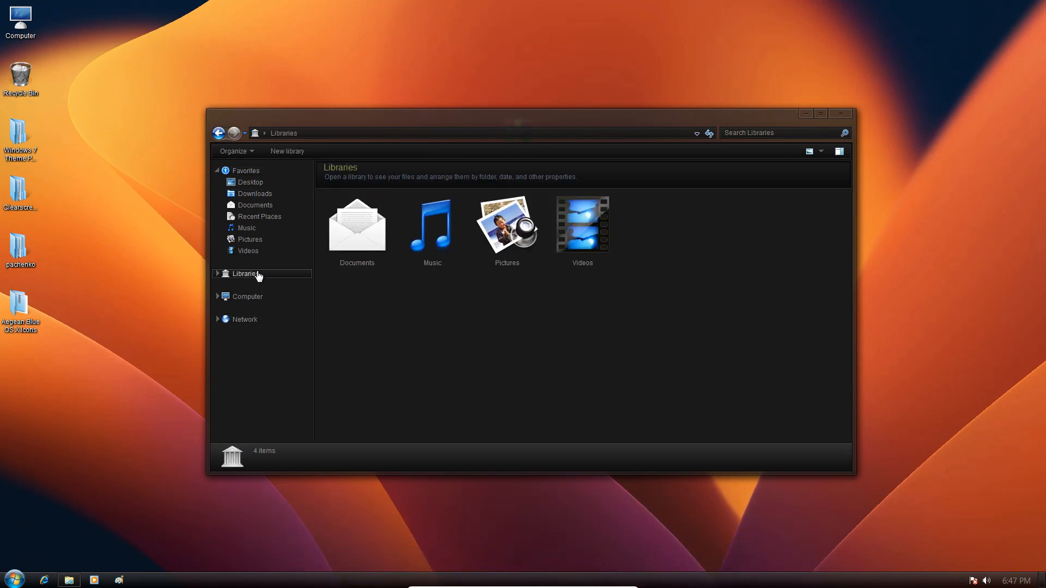
left_click(257, 297)
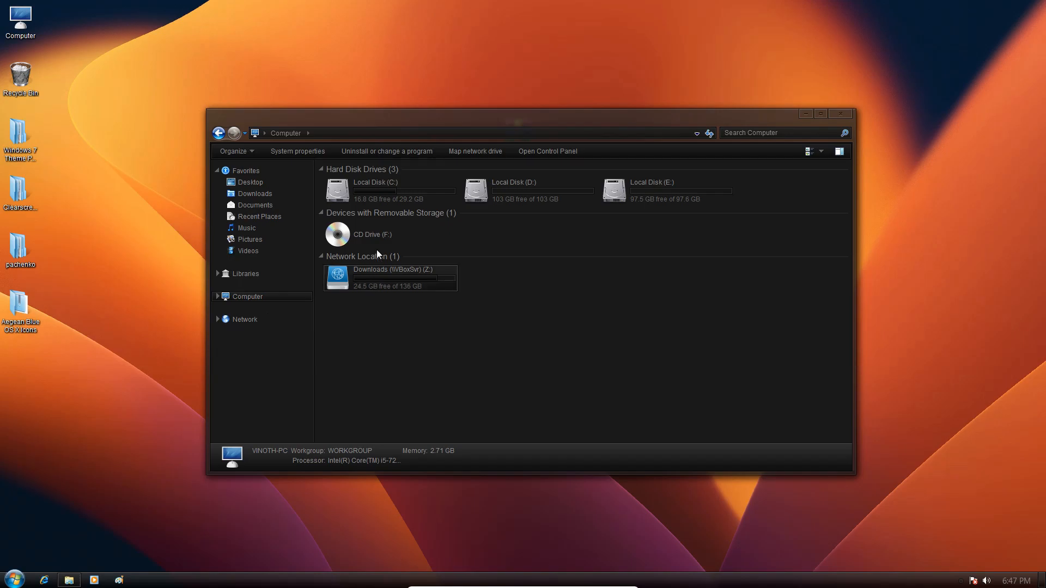
double_click(378, 195)
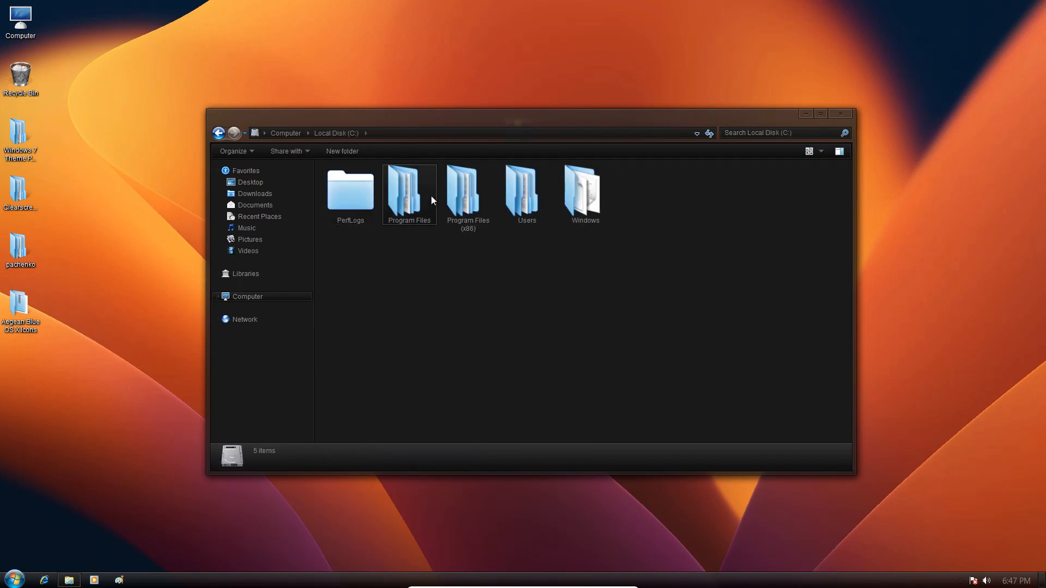
left_click(840, 114)
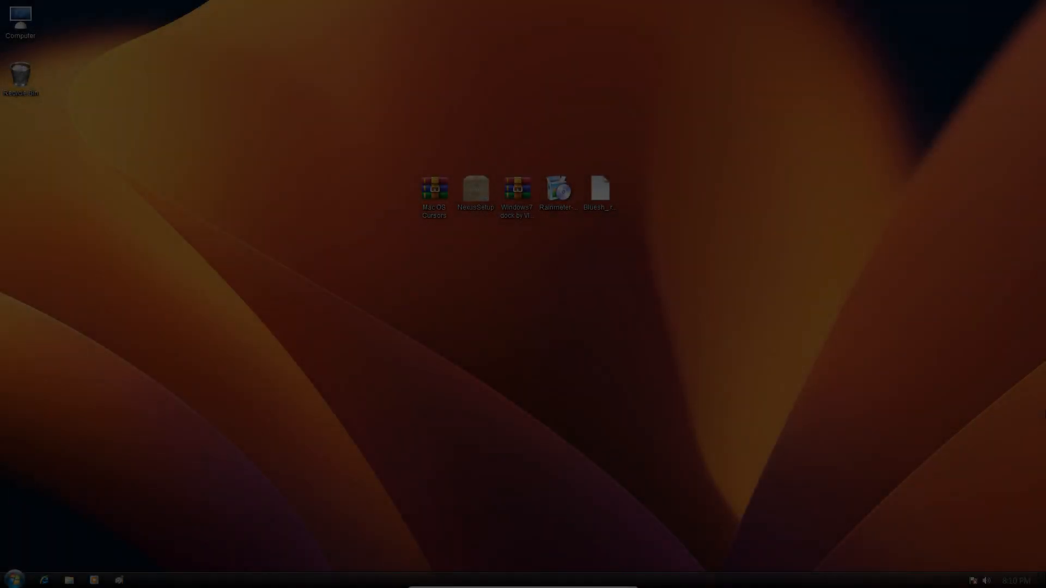
Extract the Mac OS Cursors archive into its own folder on the desktop and open its inner Mac OS Cursors folder.
left_click(433, 201)
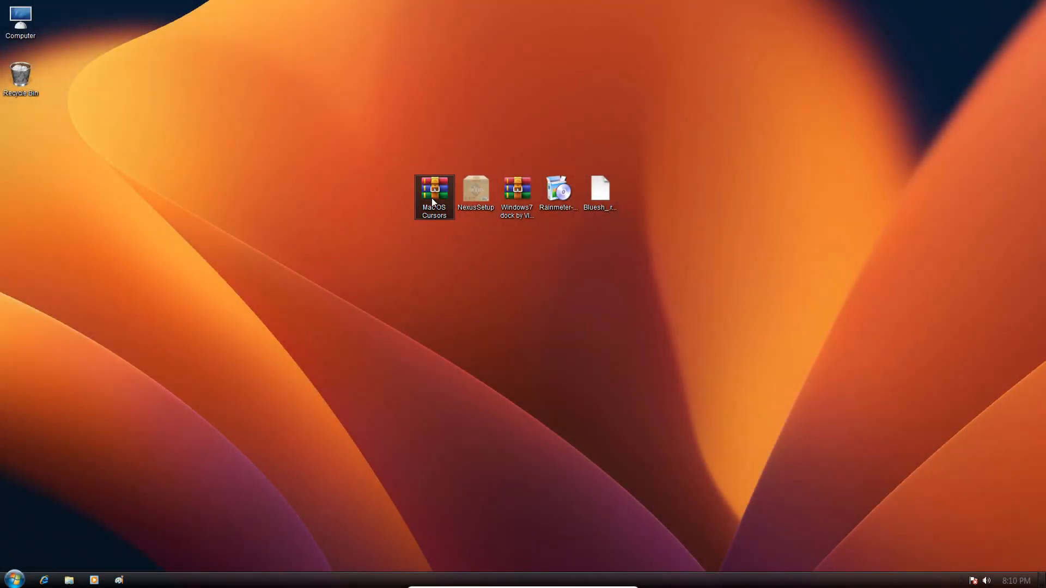
right_click(433, 202)
left_click(450, 231)
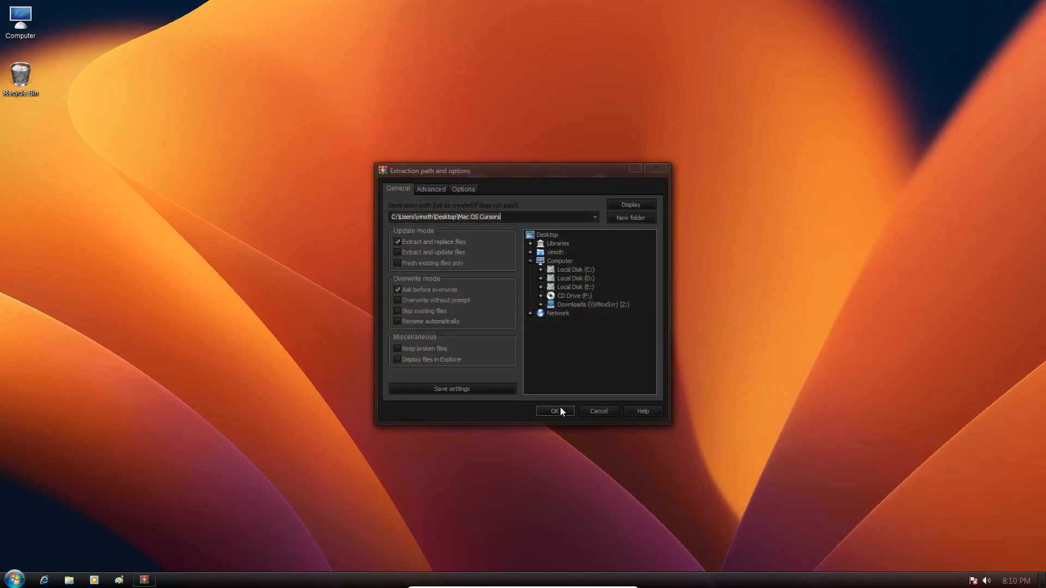
left_click(554, 412)
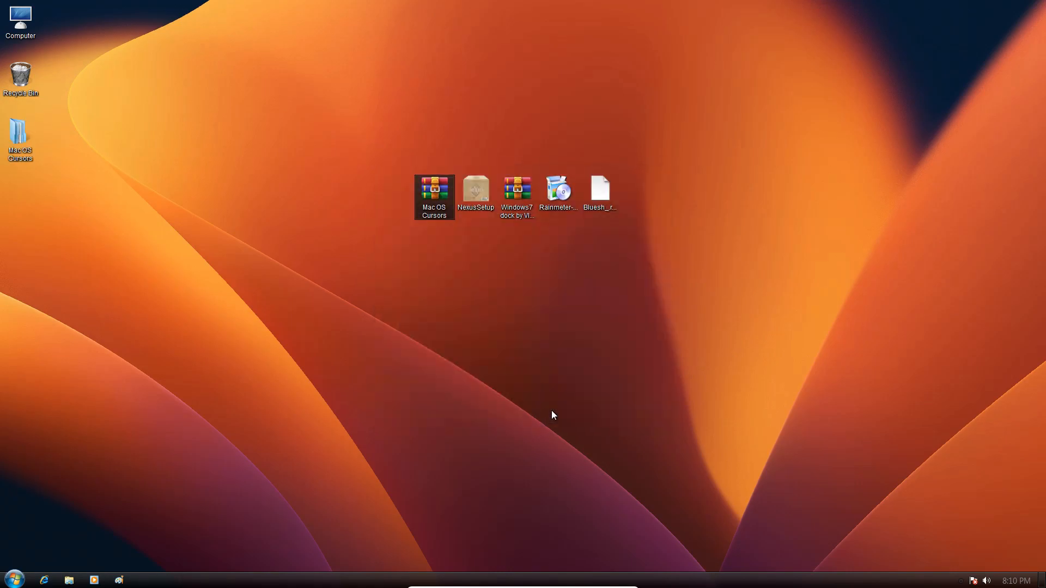
double_click(18, 135)
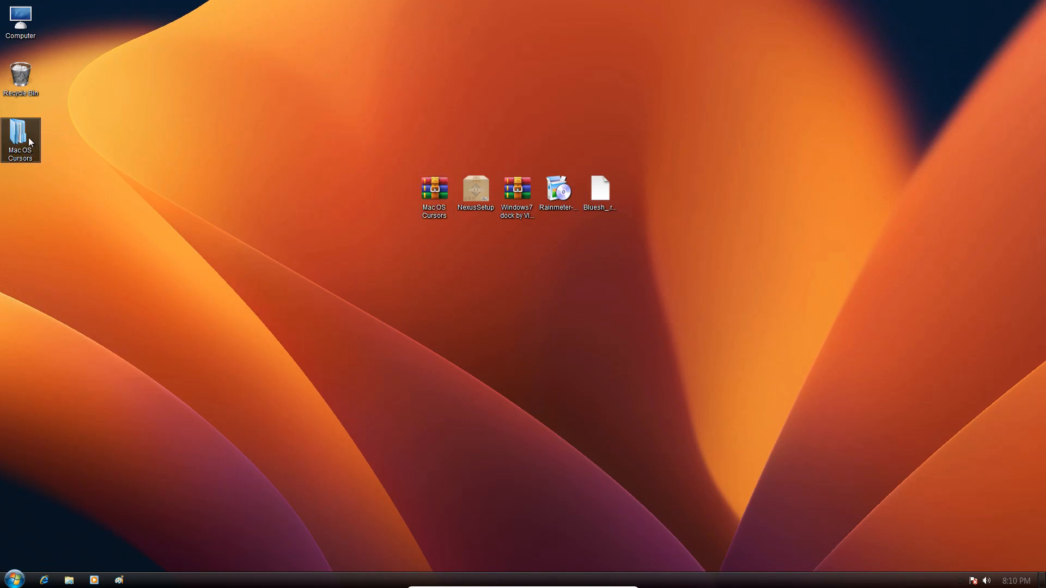
double_click(348, 185)
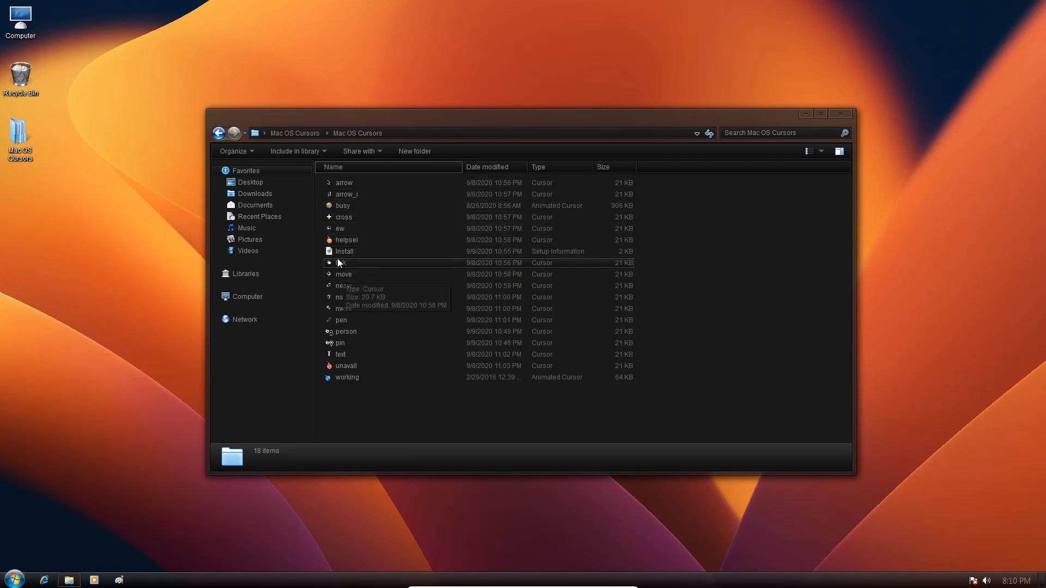
Install the Mac OS cursors from the Install setup information file and close the folder window.
left_click(349, 254)
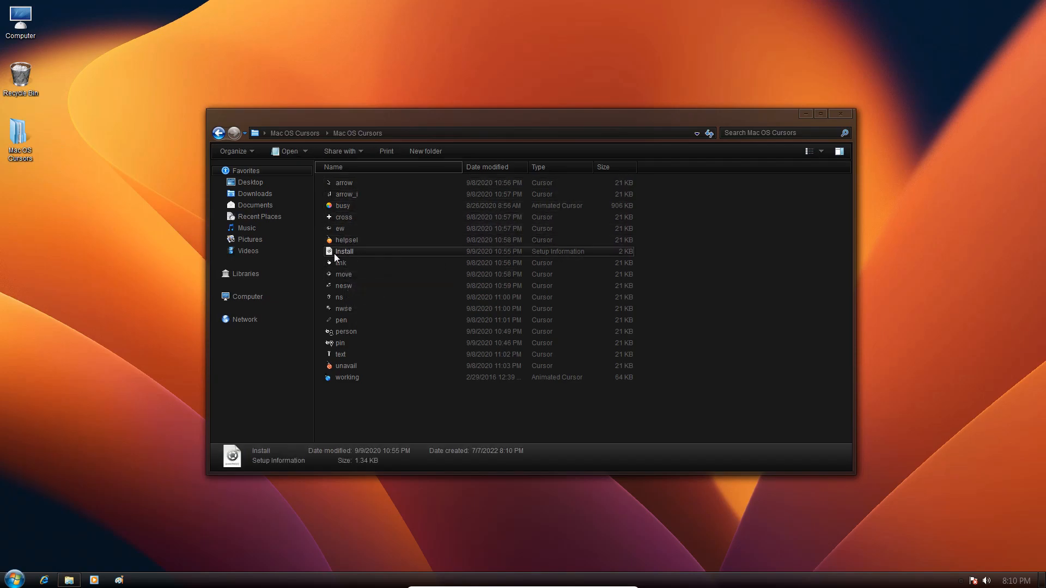
right_click(360, 252)
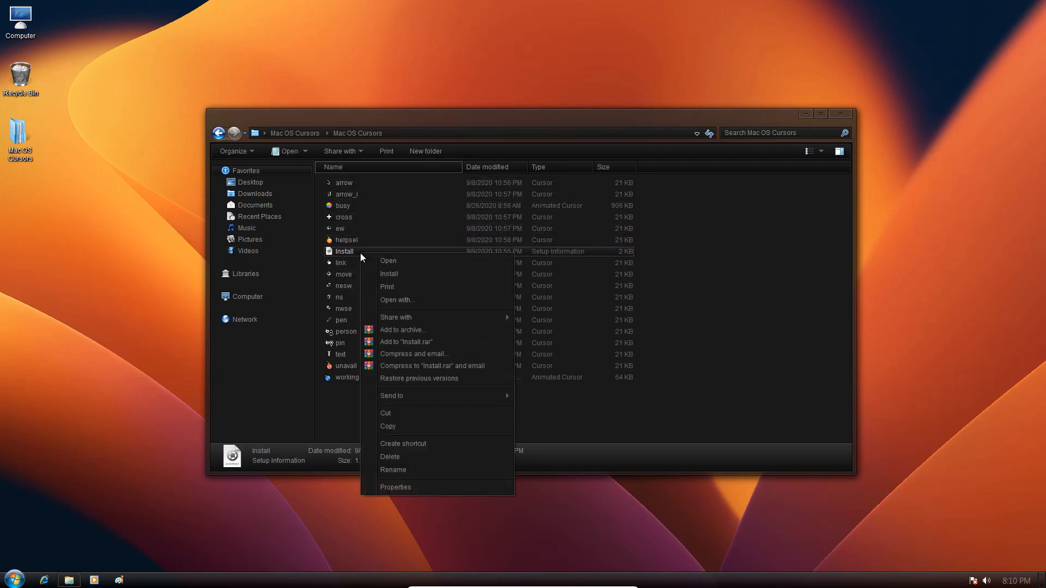
left_click(397, 274)
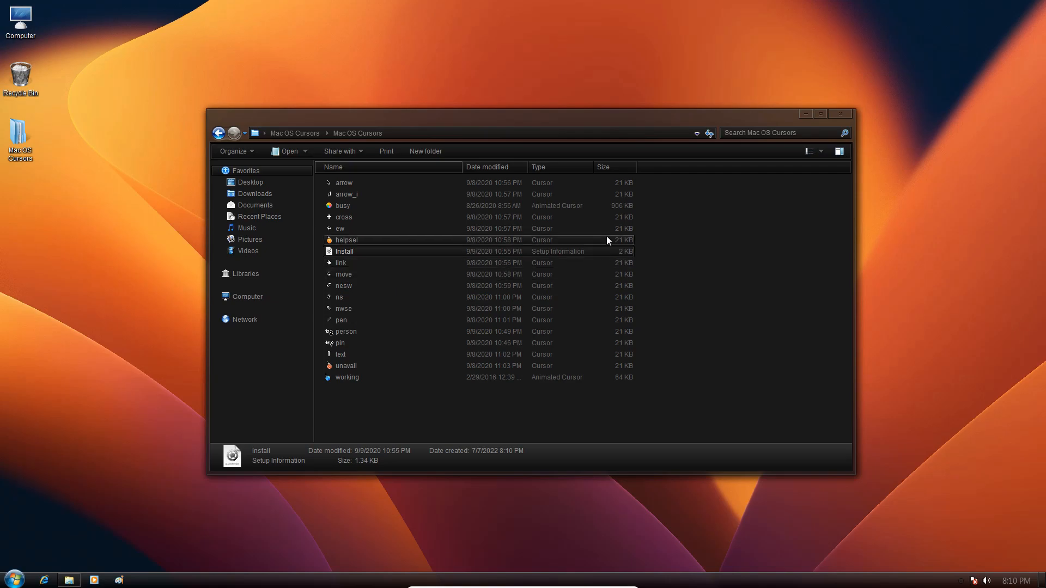
left_click(829, 116)
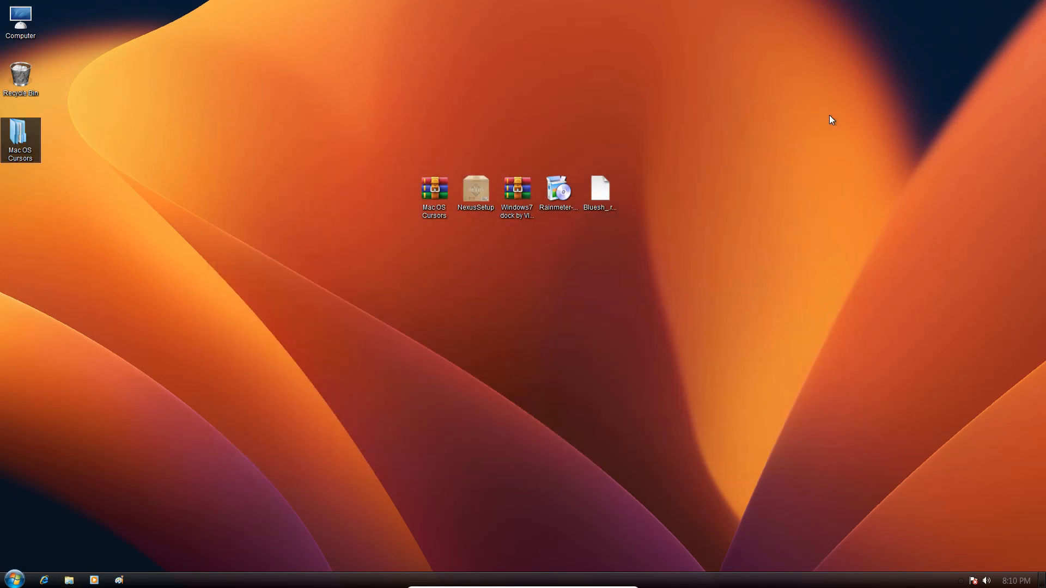
Apply the Big Sur mouse pointer scheme, replacing the existing scheme of that name, and close the Personalization window.
right_click(829, 115)
left_click(866, 238)
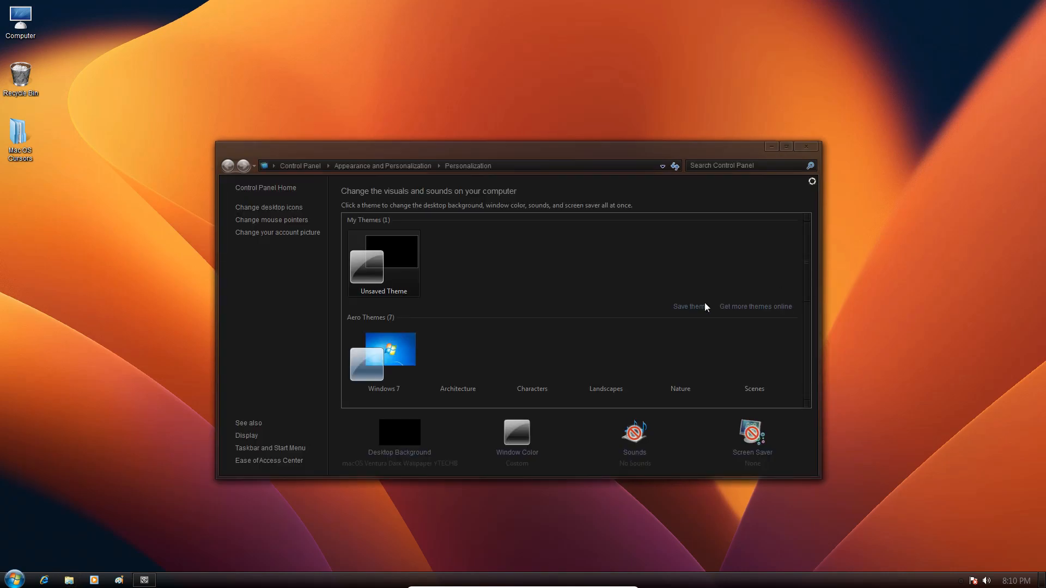
left_click(274, 220)
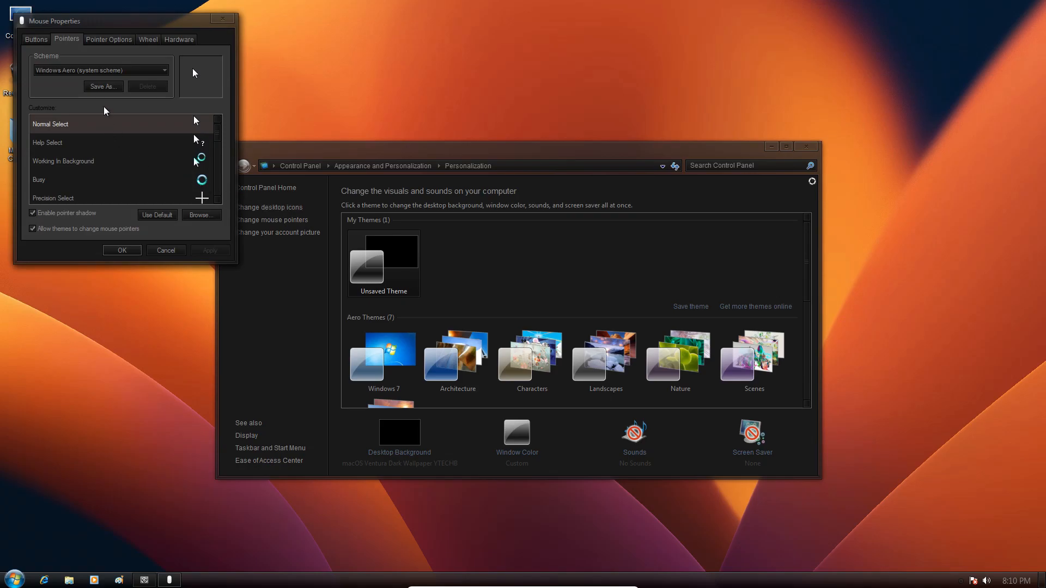
left_click(111, 75)
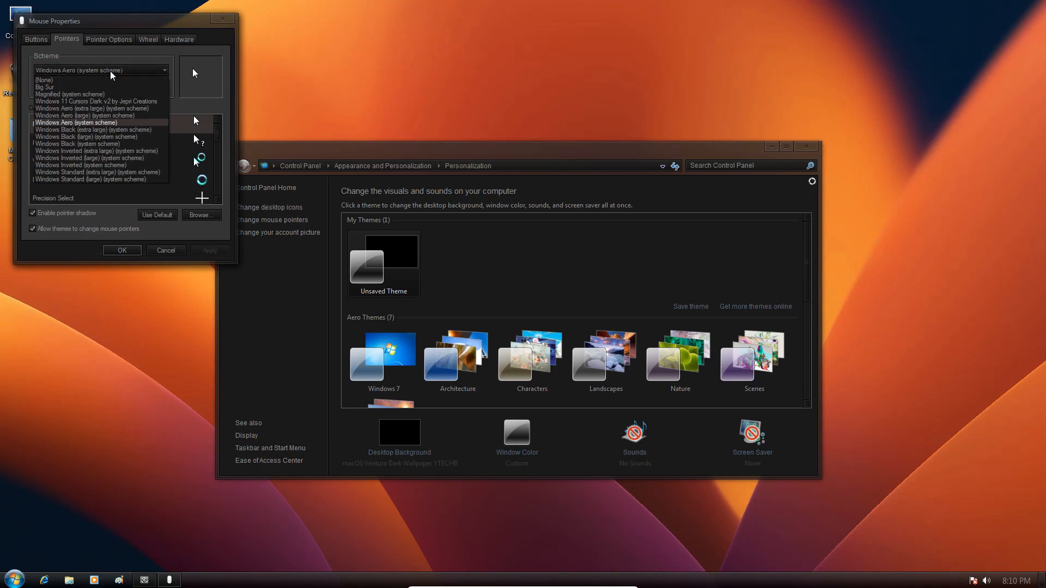
left_click(98, 88)
left_click(201, 248)
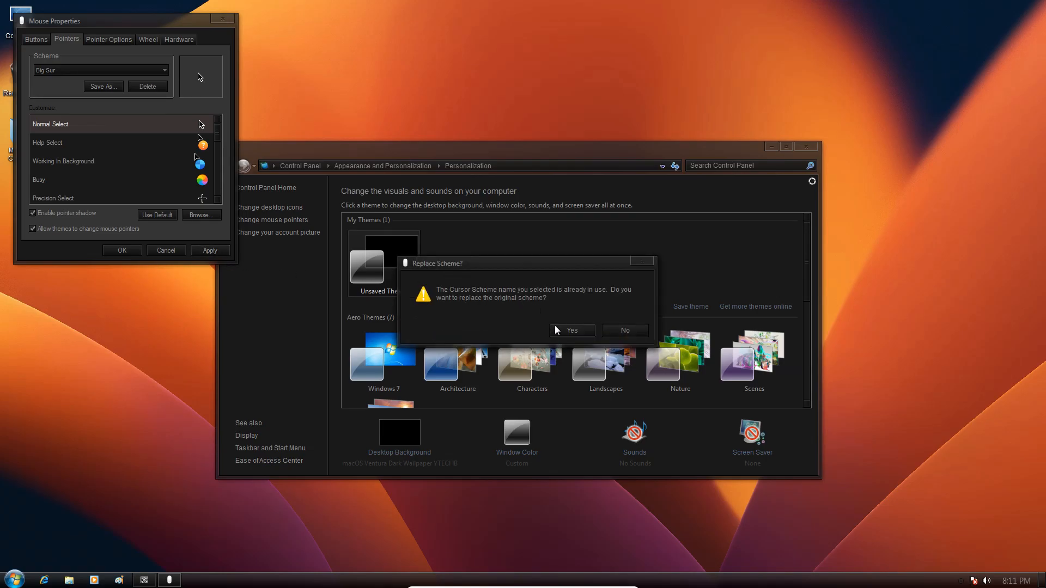
left_click(555, 328)
left_click(123, 250)
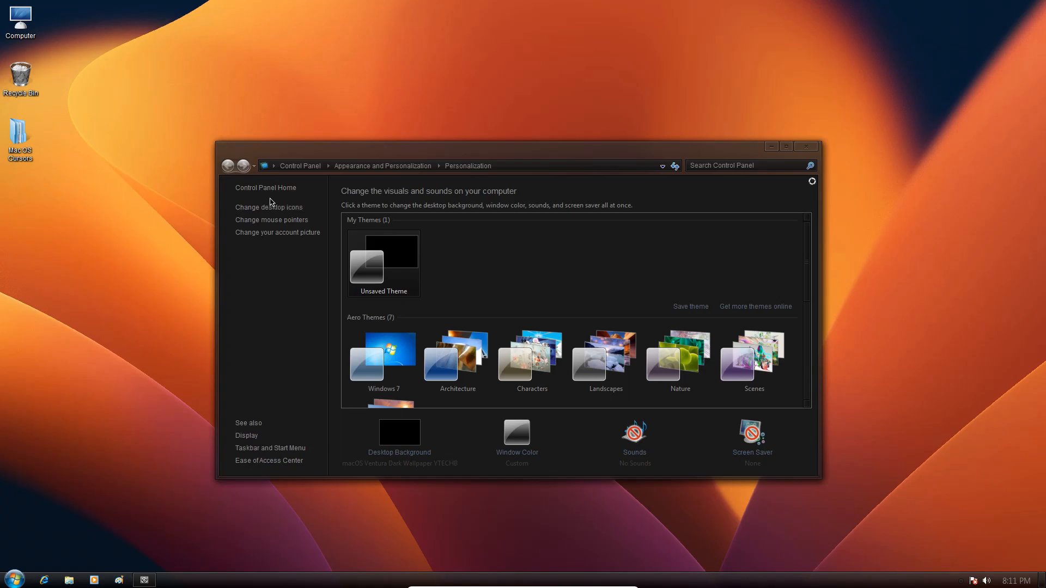
left_click(806, 147)
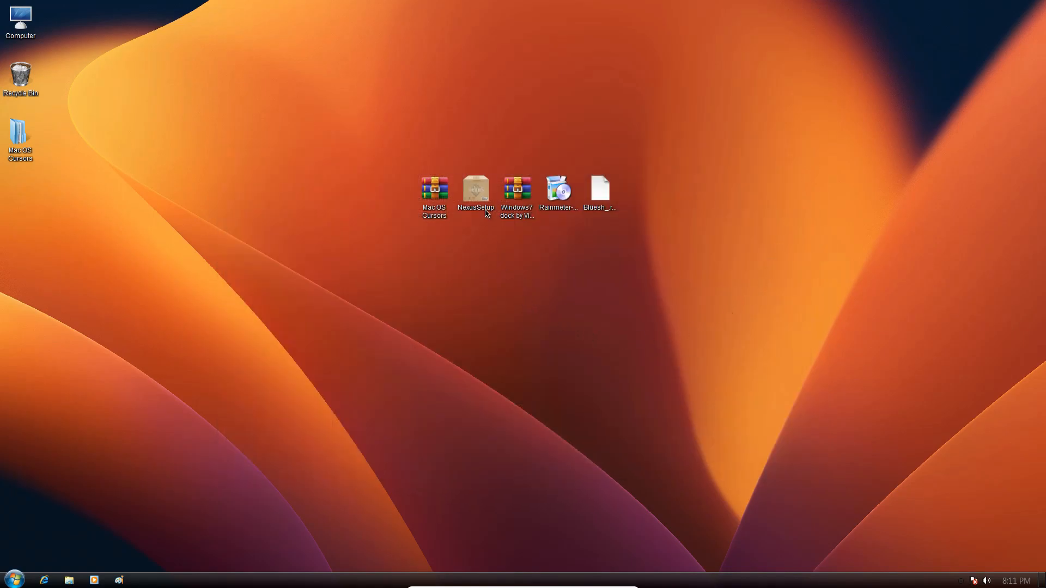
Install Nexus 20.10 from NexusSetup in English, accepting the license and the default Winstep Start Menu folder, and launch it.
double_click(486, 209)
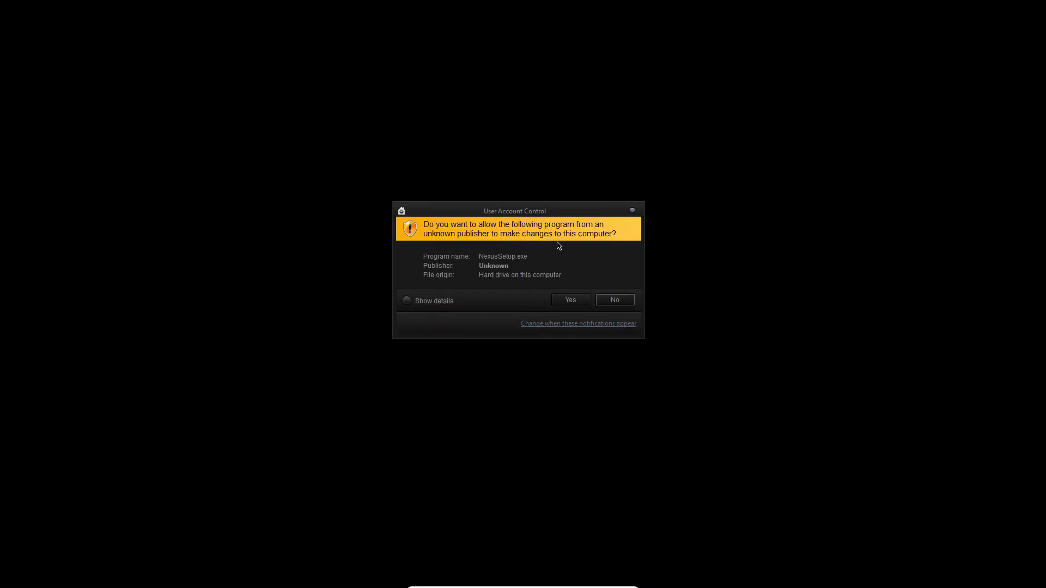
left_click(568, 300)
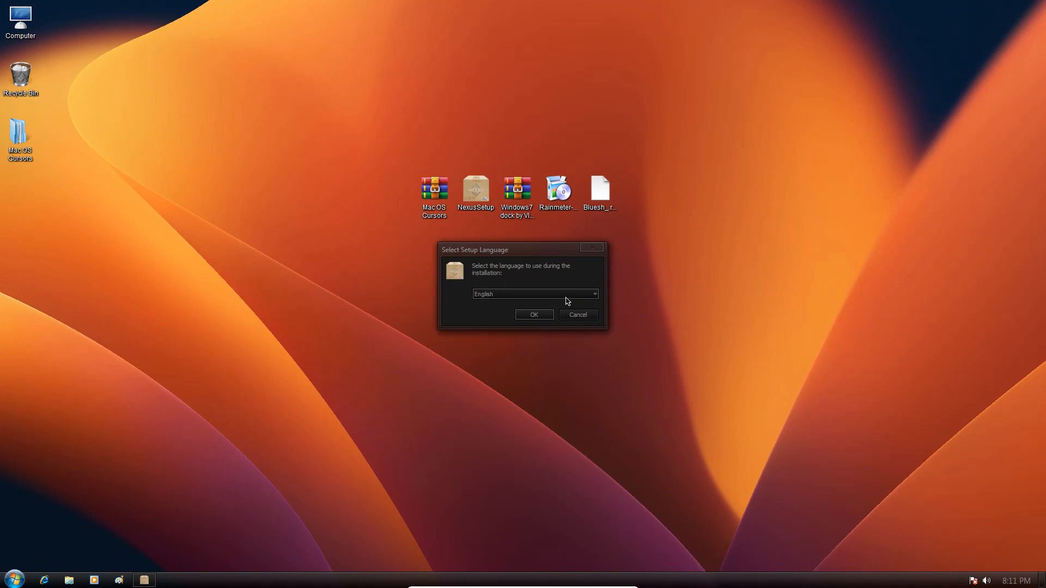
left_click(547, 313)
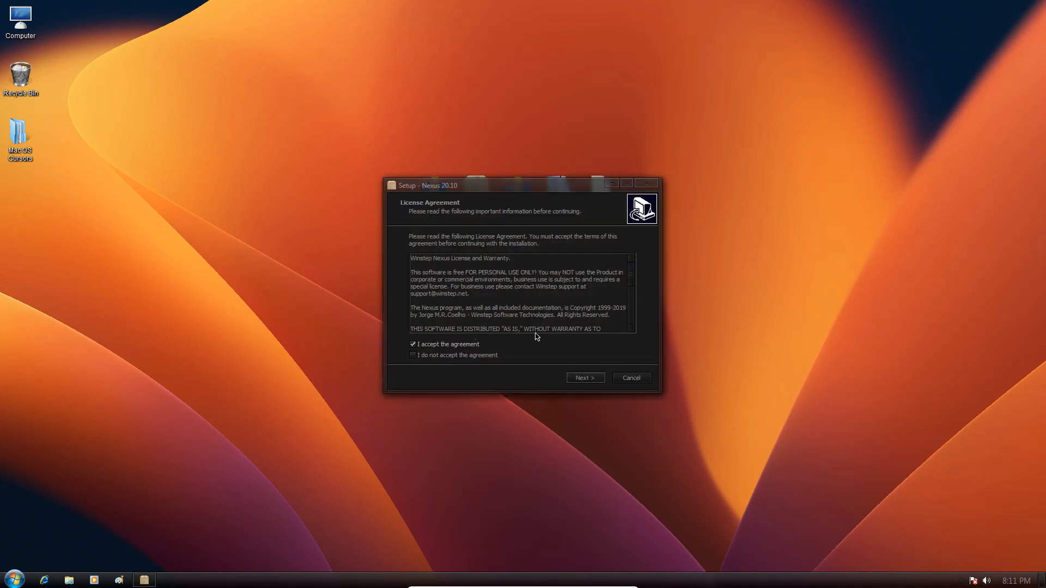
left_click(585, 377)
left_click(591, 378)
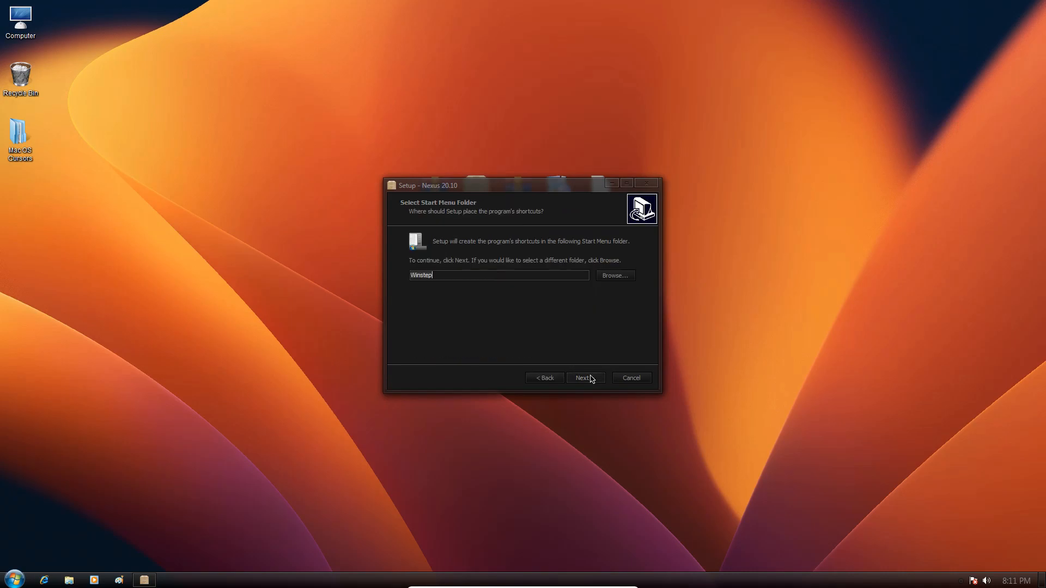
left_click(591, 378)
left_click(586, 378)
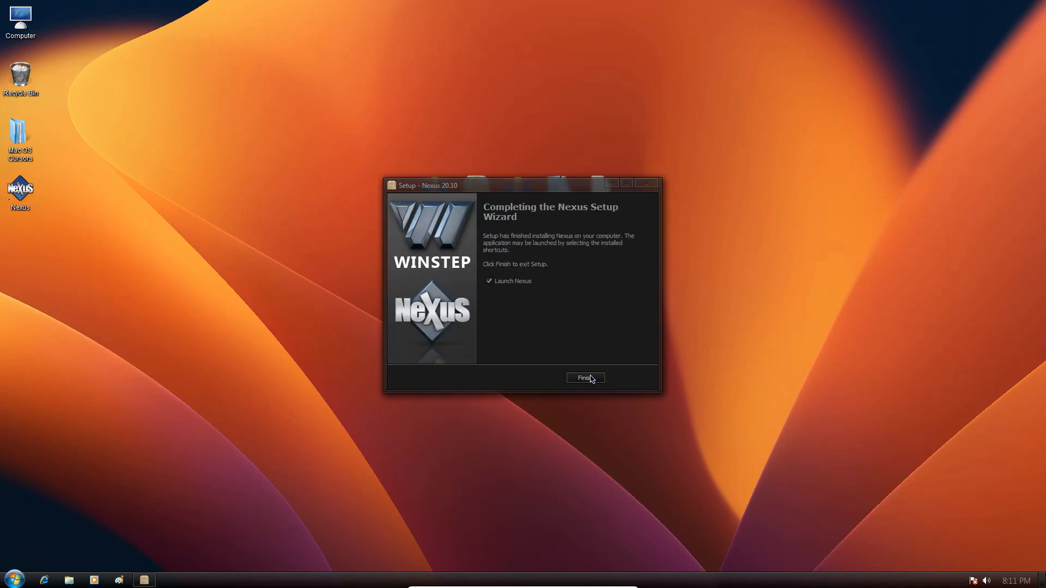
left_click(586, 378)
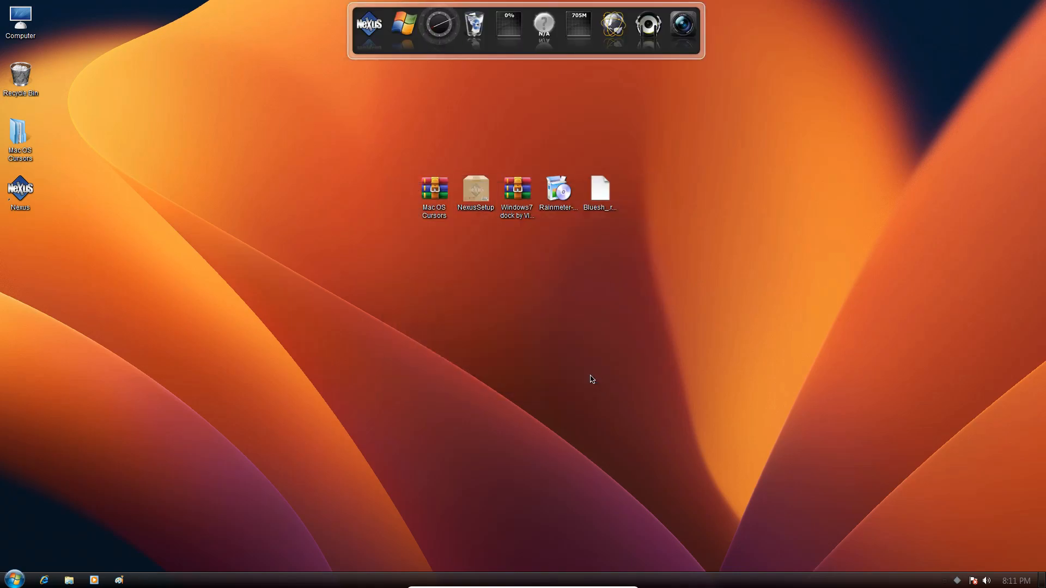
Extract the Windows7 dock by VIN STAR archive into its own folder on the desktop and open its inner folder.
left_click(524, 195)
right_click(524, 195)
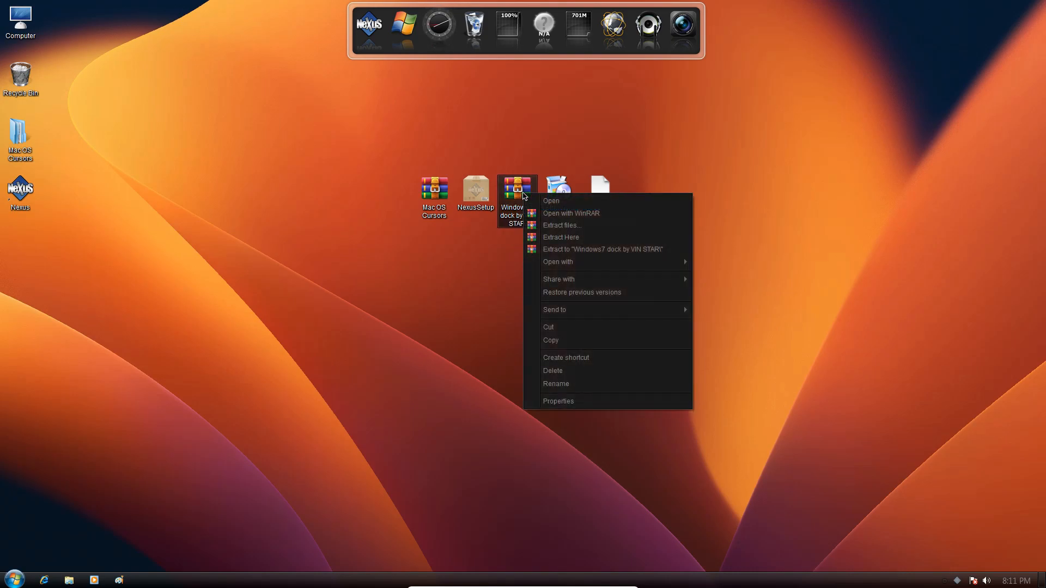
left_click(547, 225)
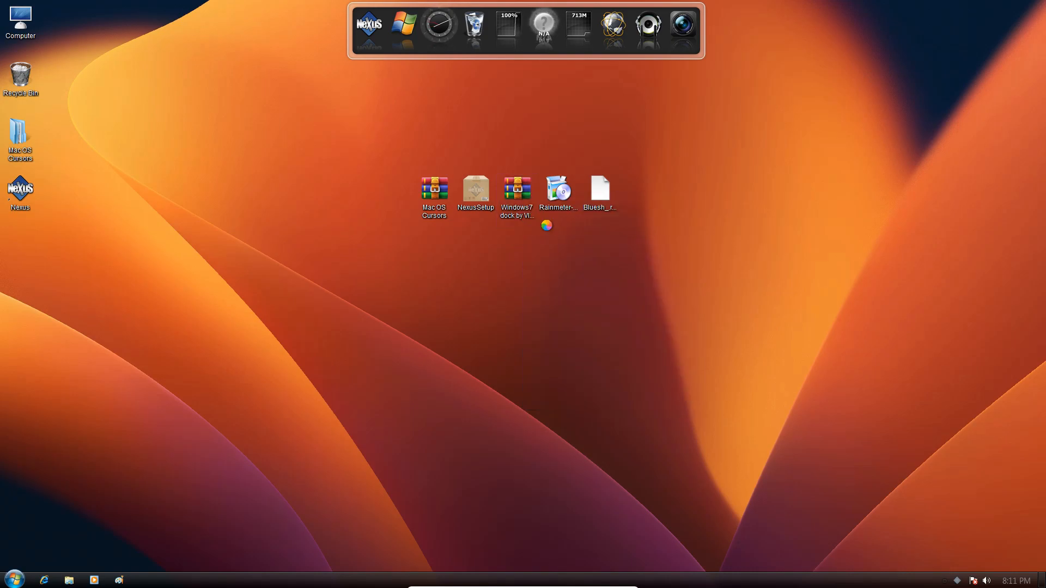
left_click(565, 412)
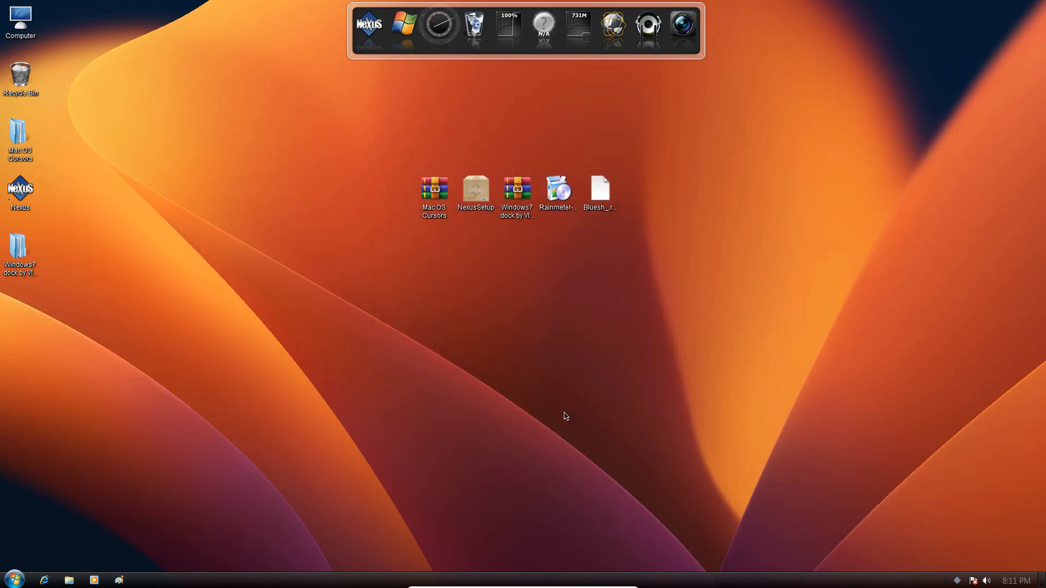
double_click(21, 262)
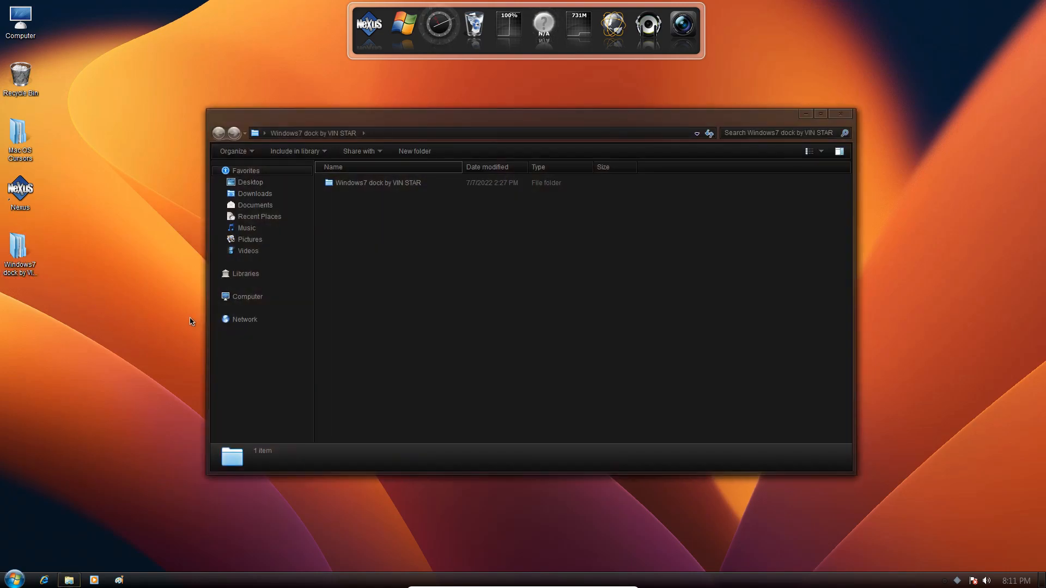
left_click(371, 185)
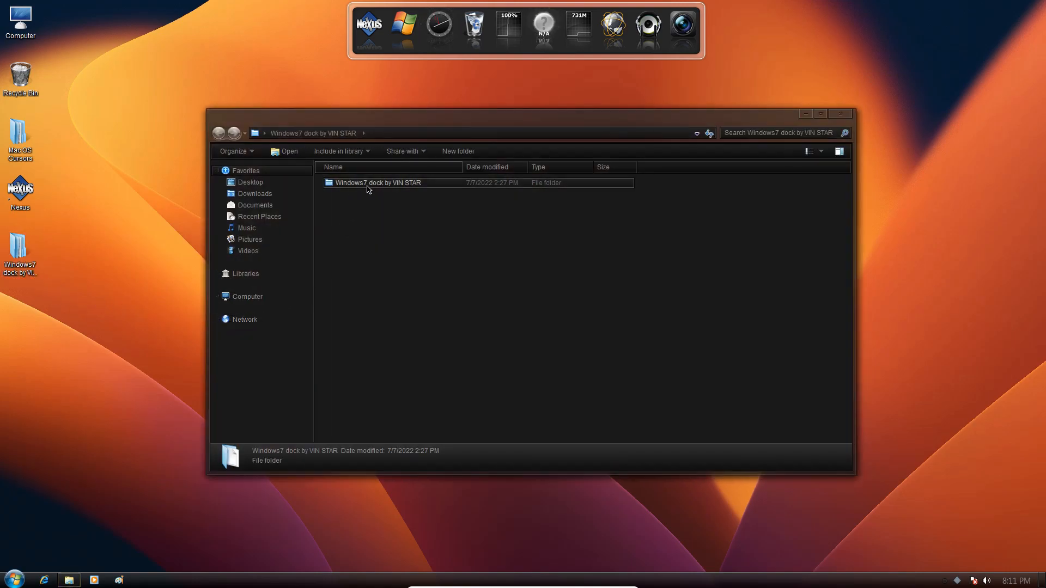
double_click(377, 185)
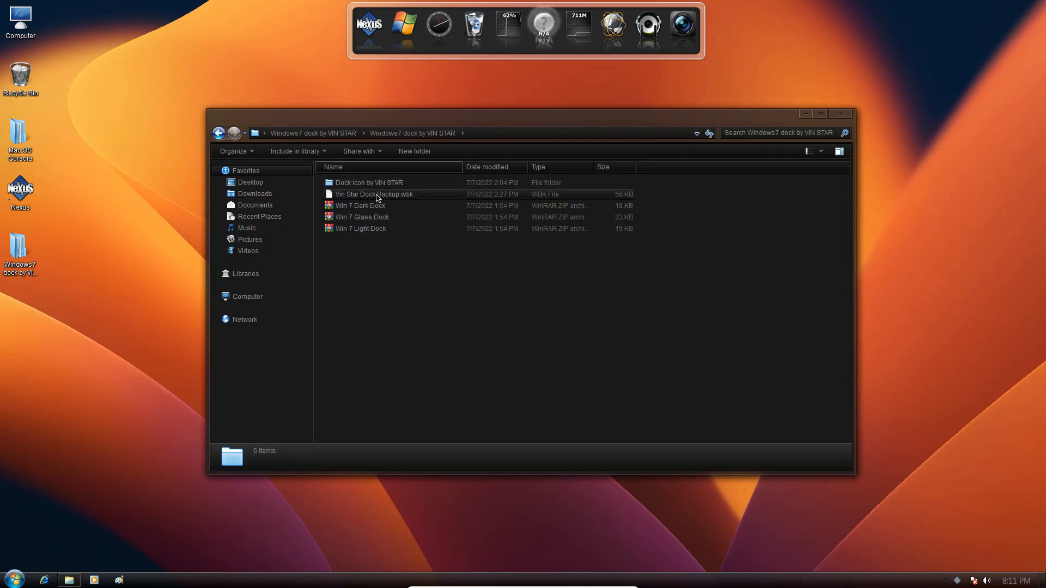
Move the Dock icon by VIN STAR folder to Local Disk (C:), look through its icons and close the window.
left_click(345, 184)
right_click(429, 185)
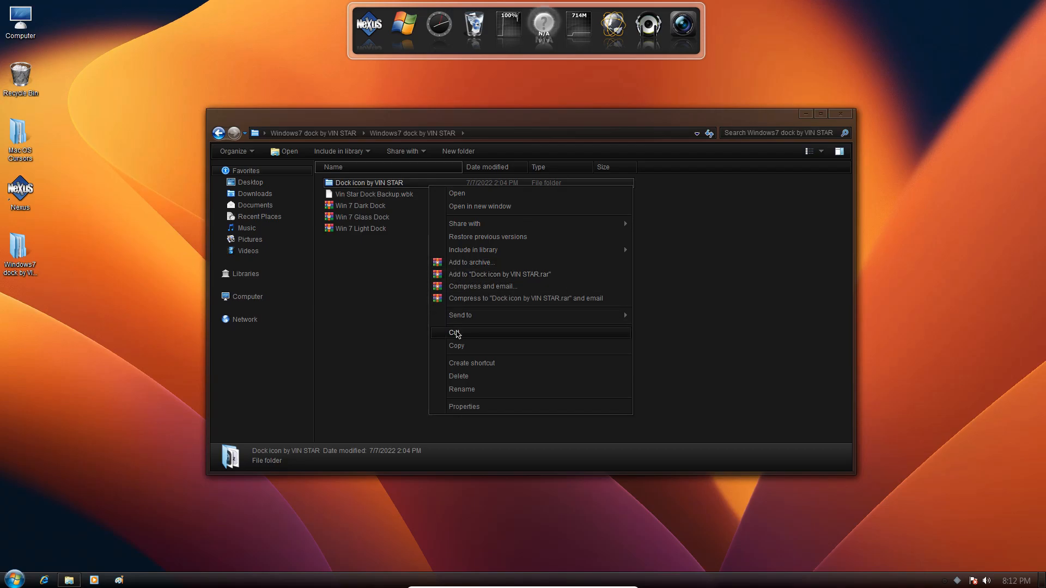
left_click(455, 333)
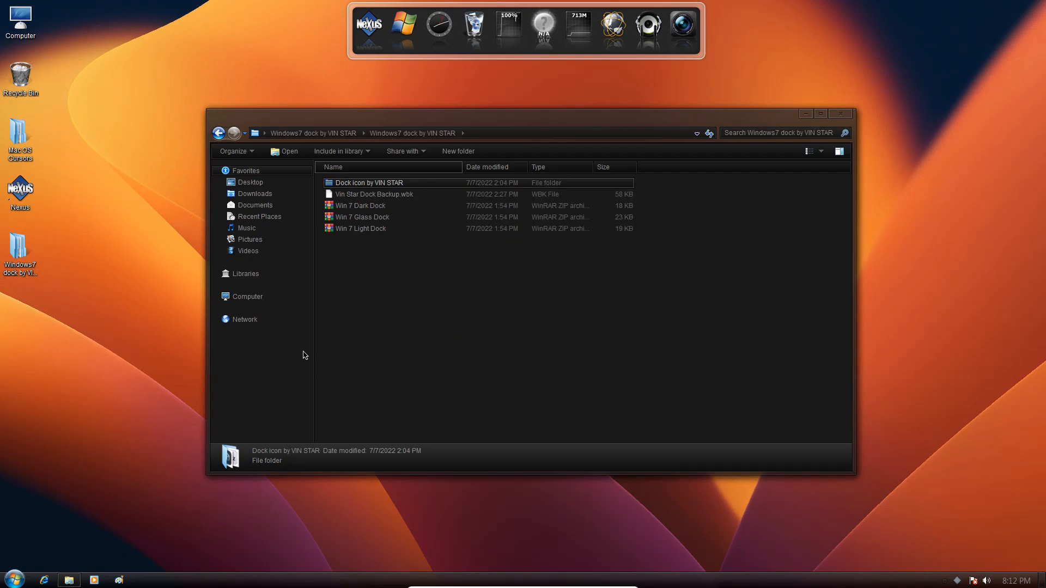
left_click(265, 298)
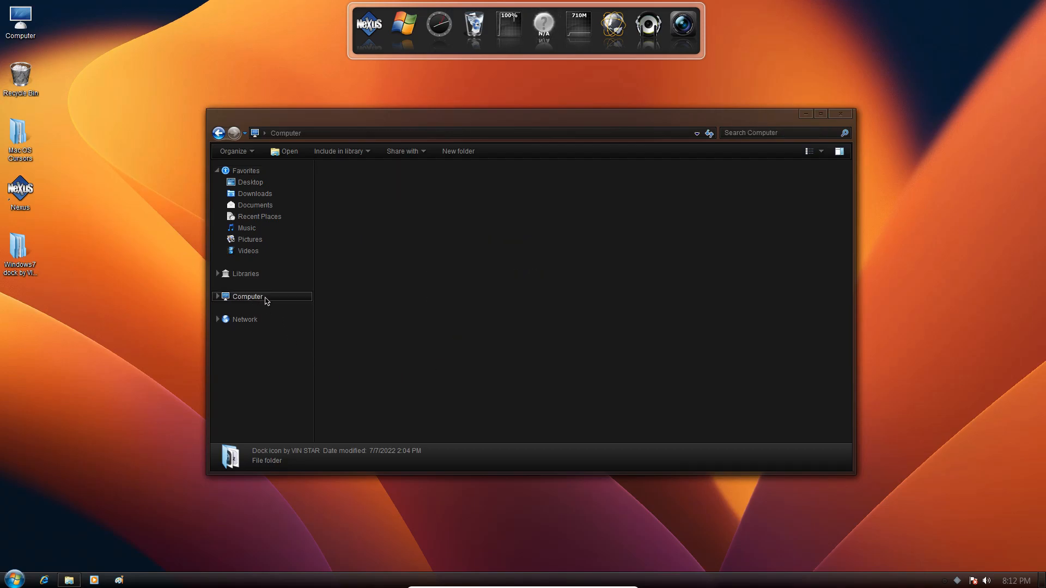
double_click(404, 196)
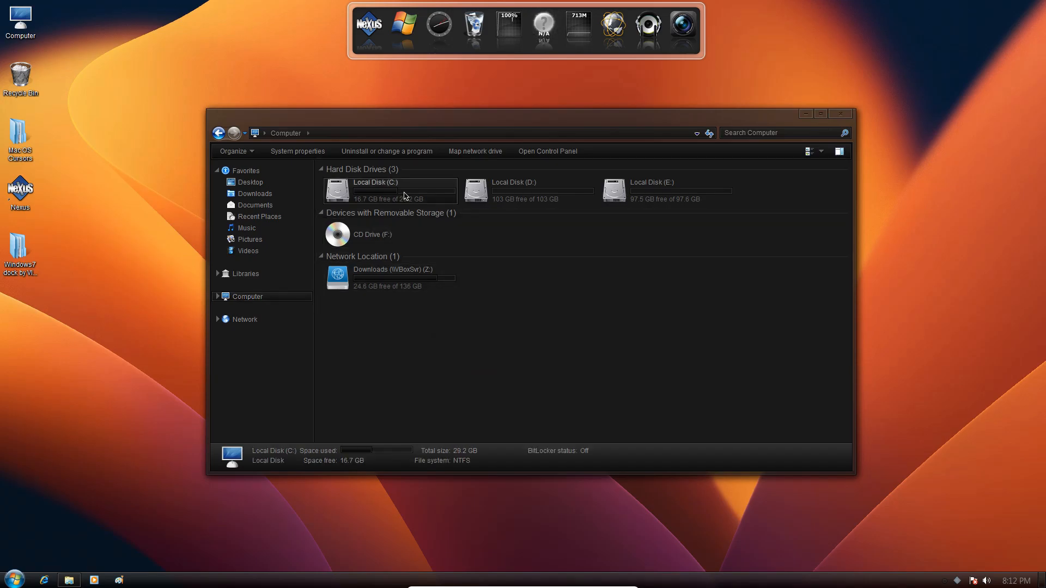
right_click(450, 258)
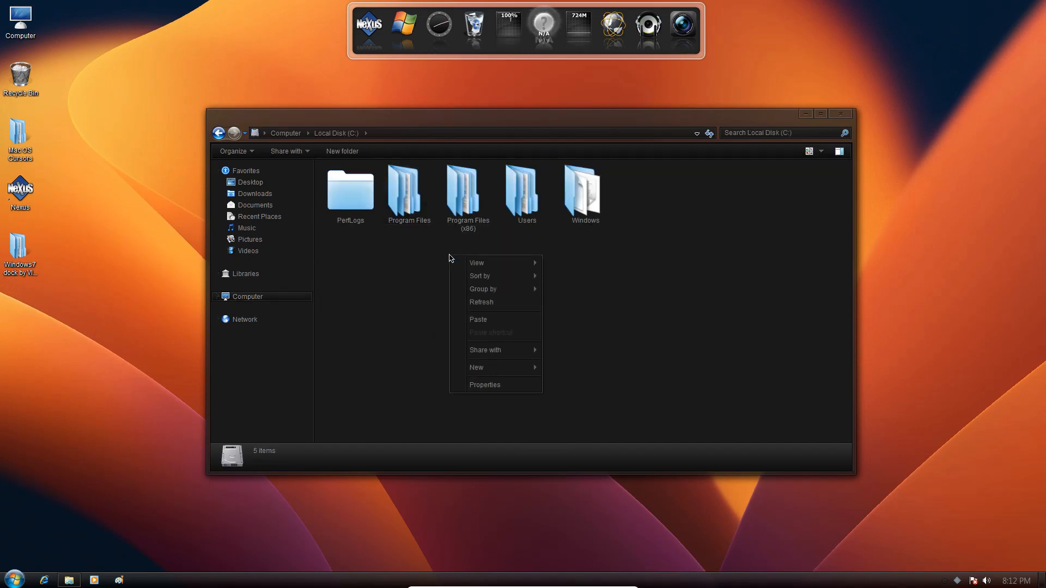
left_click(493, 323)
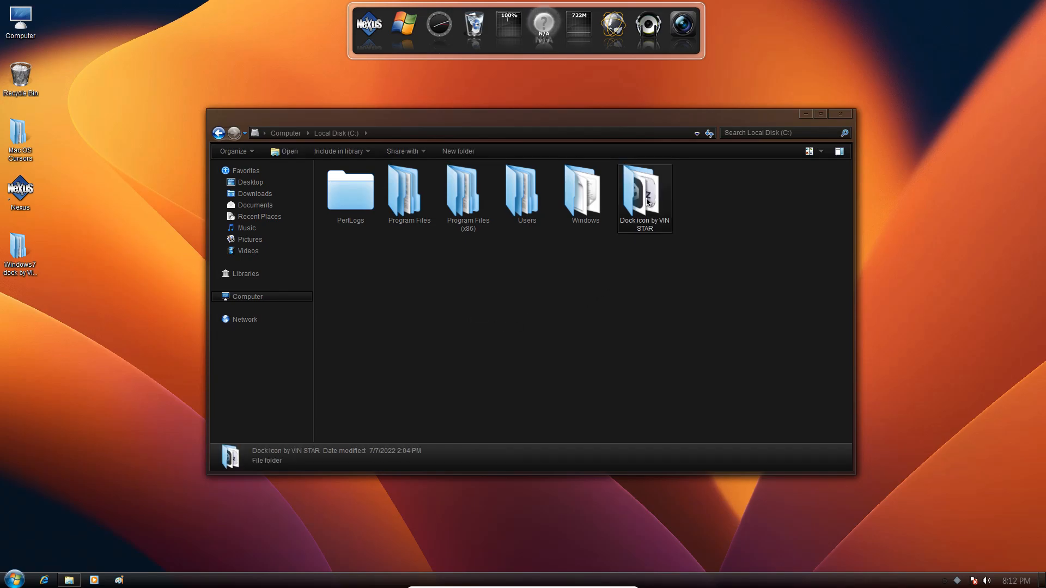
double_click(647, 202)
scroll(647, 201, "down", 10)
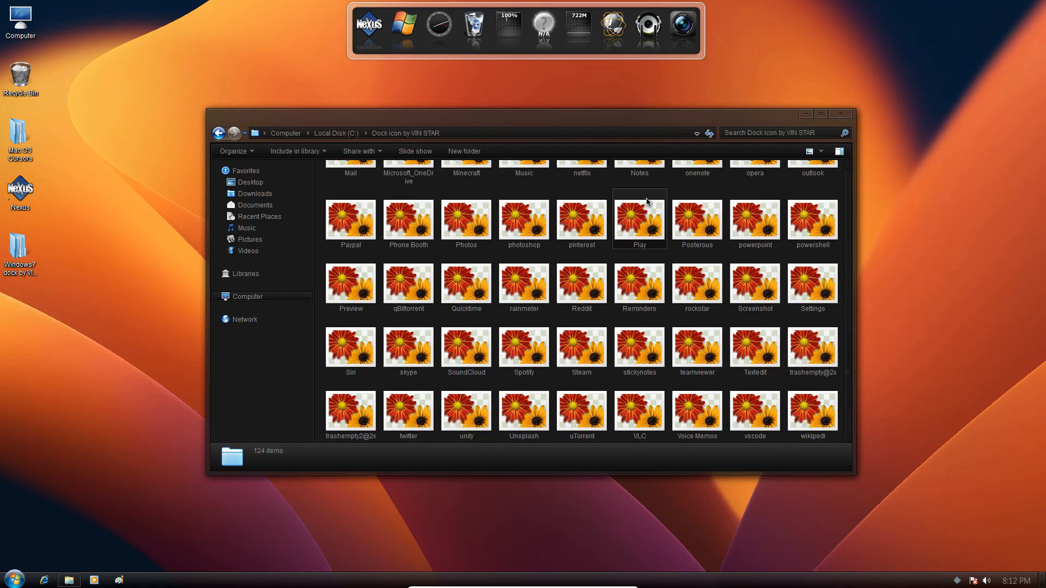
scroll(646, 201, "up", 3)
left_click(839, 114)
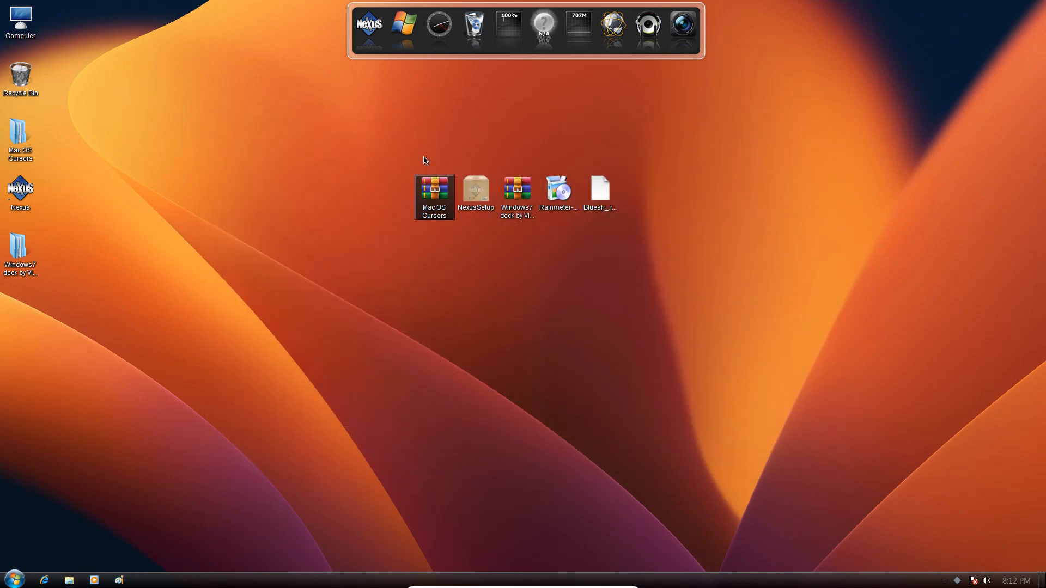
Restore the Nexus configuration from Vin Star Dock Backup.wbk in the extracted Windows7 dock by VIN STAR folder on the desktop.
left_click(377, 38)
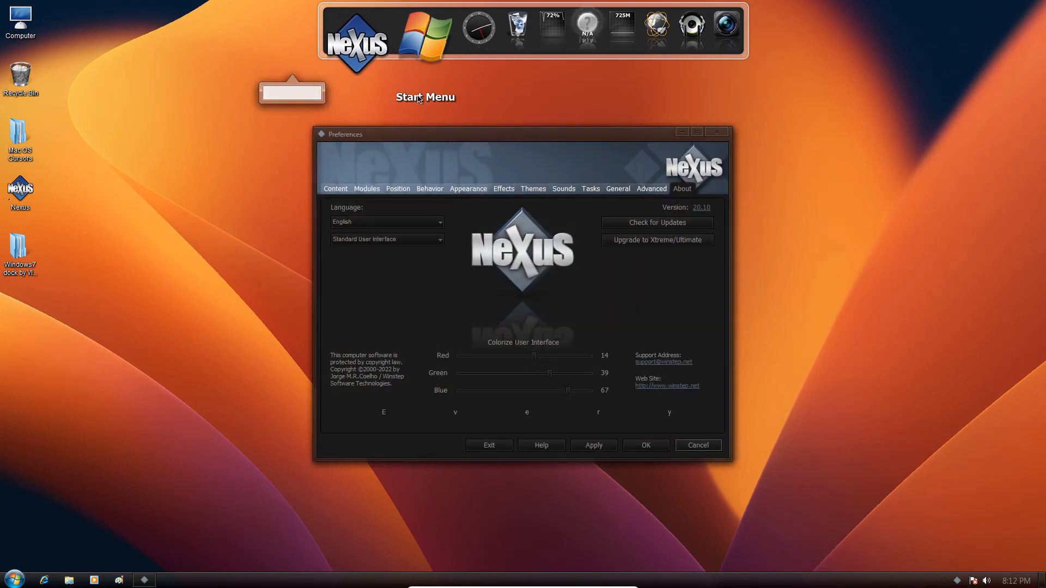
left_click(641, 189)
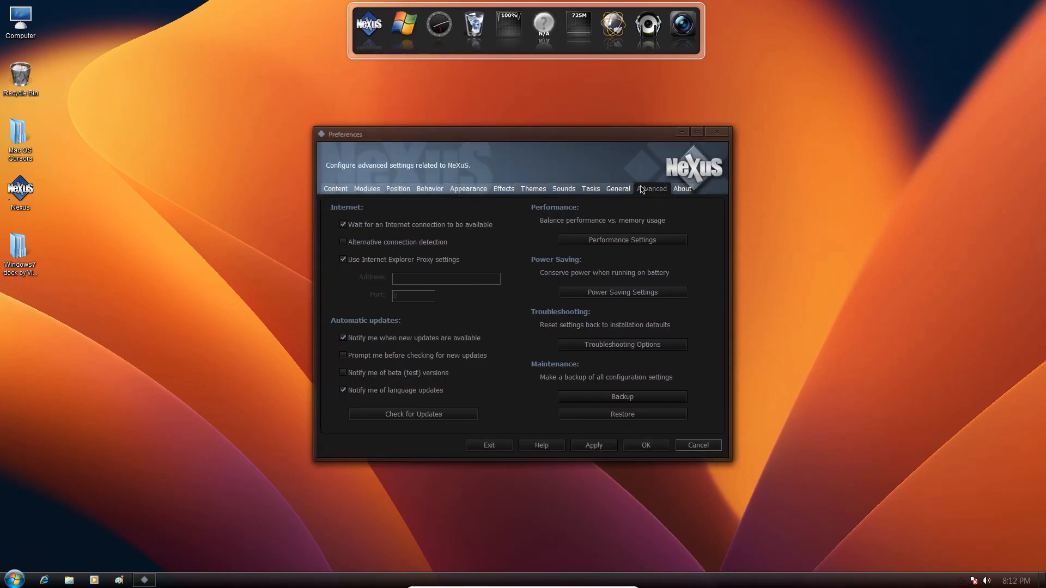
left_click(622, 414)
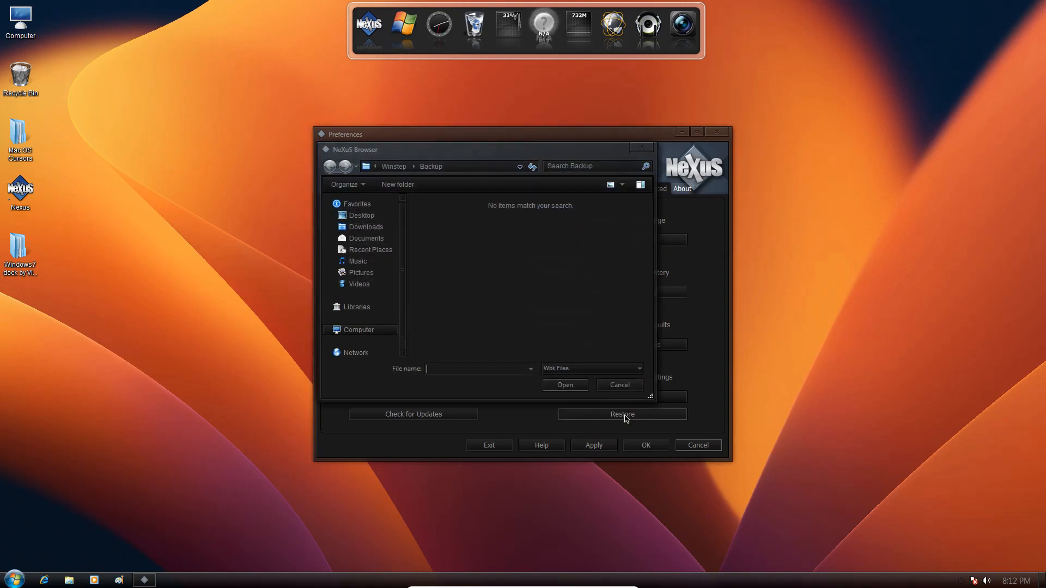
left_click(374, 218)
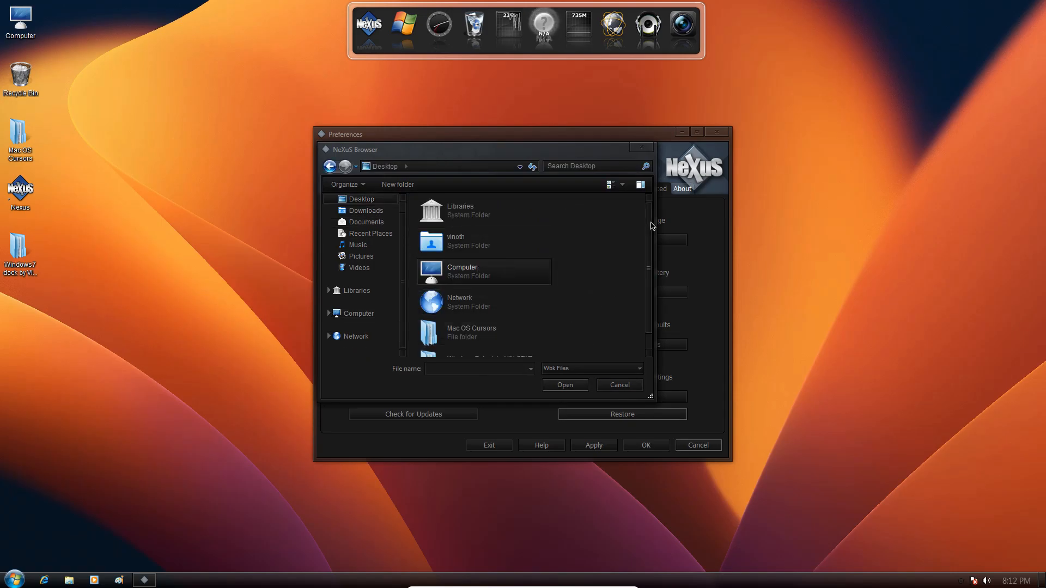
scroll(652, 226, "down", 1)
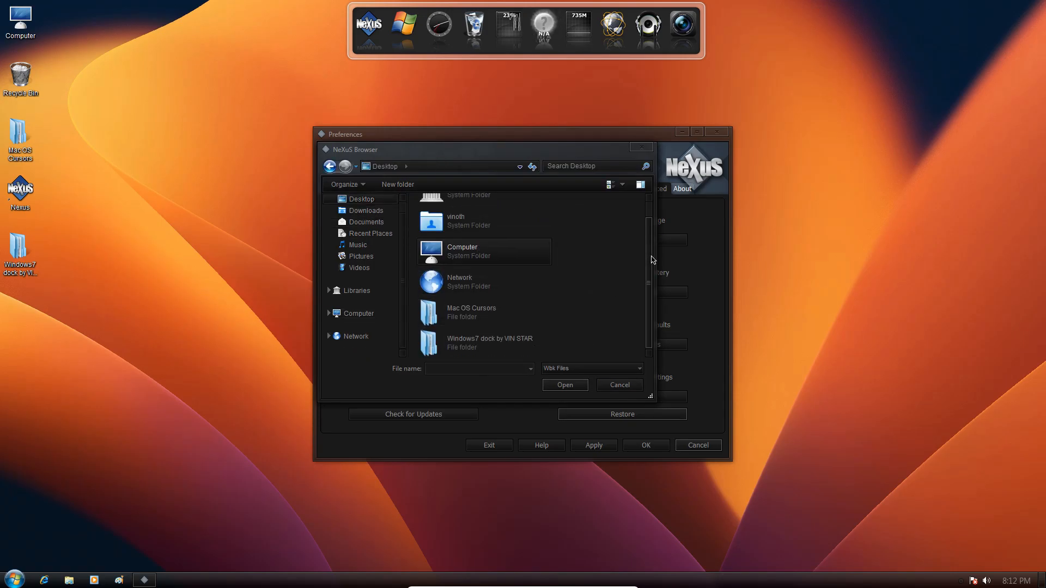
double_click(472, 349)
double_click(481, 217)
left_click(520, 221)
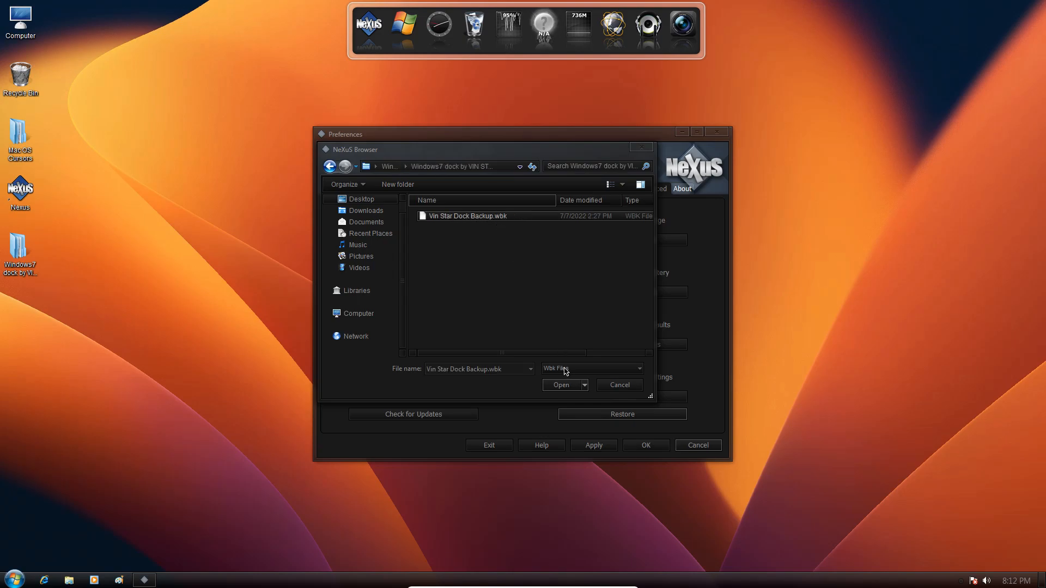
left_click(562, 385)
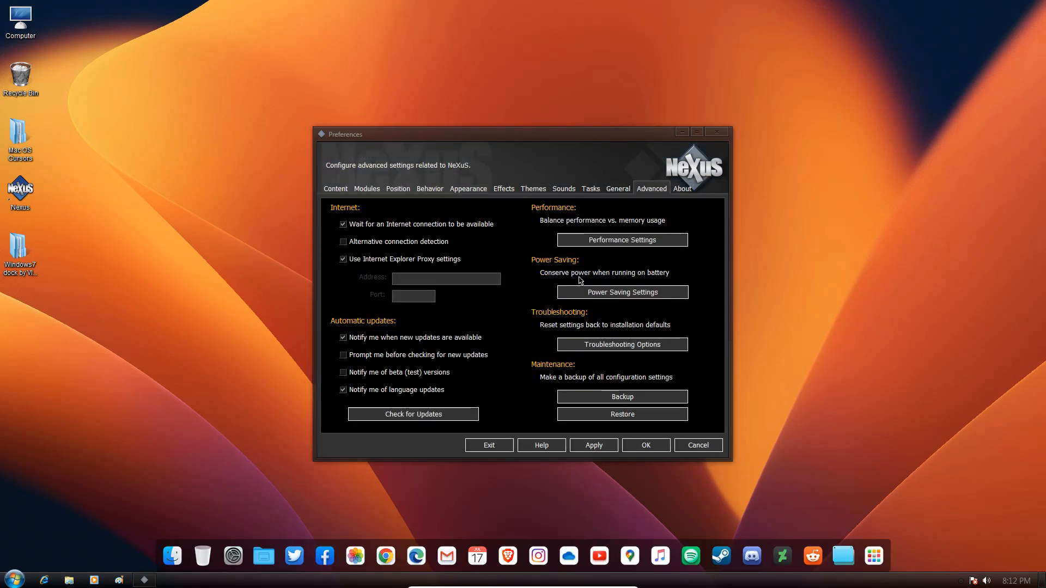
Import the Win 7 Dark Dock archive as a Nexus theme.
left_click(537, 189)
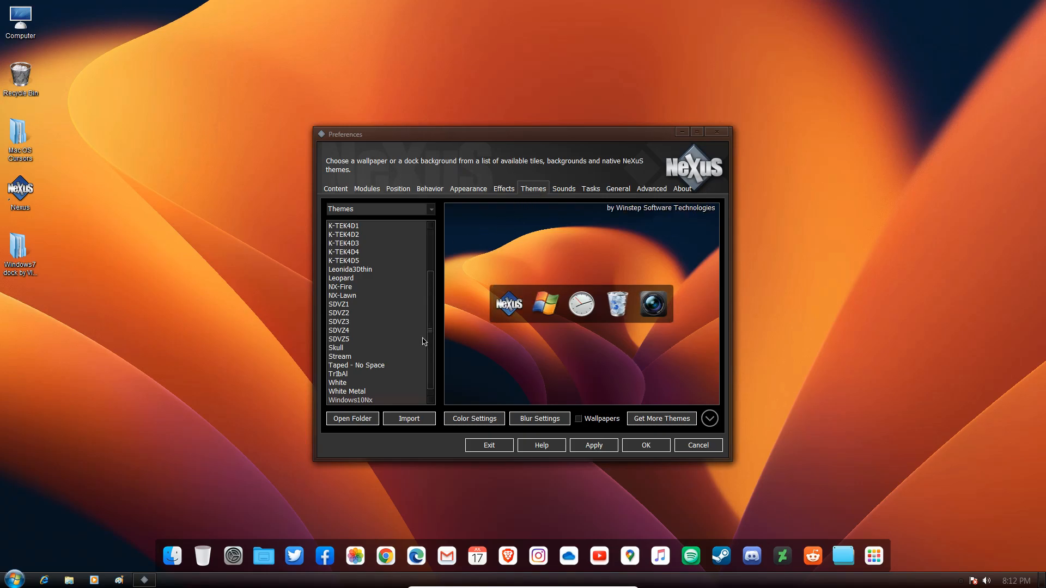
left_click(409, 418)
left_click(463, 217)
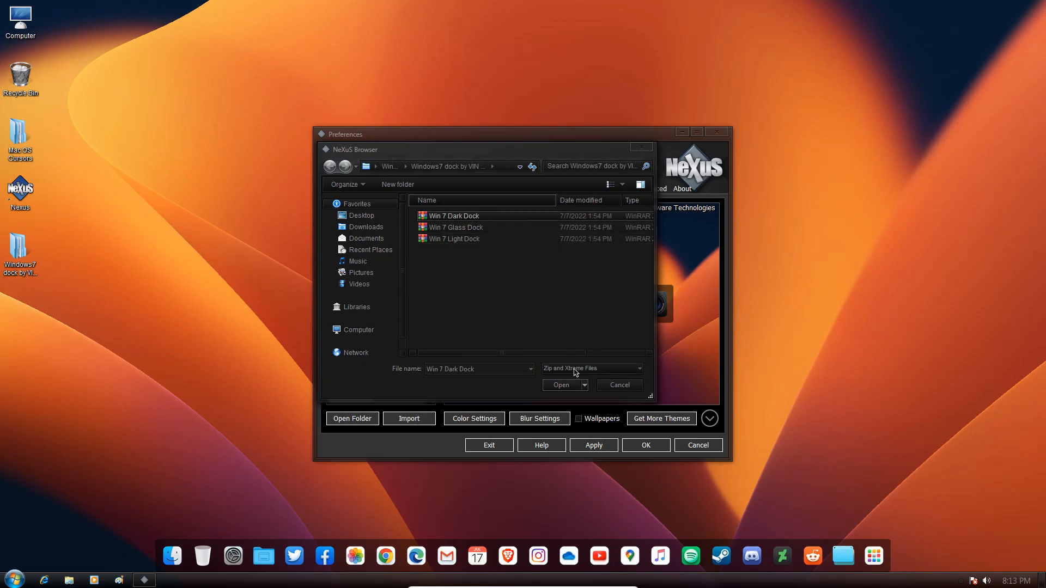
left_click(564, 386)
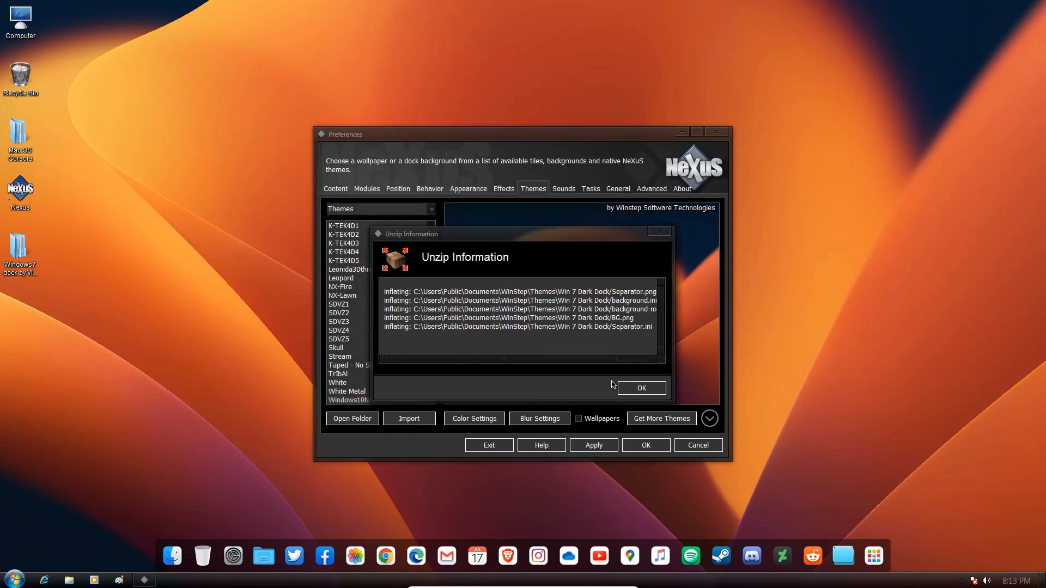
left_click(635, 388)
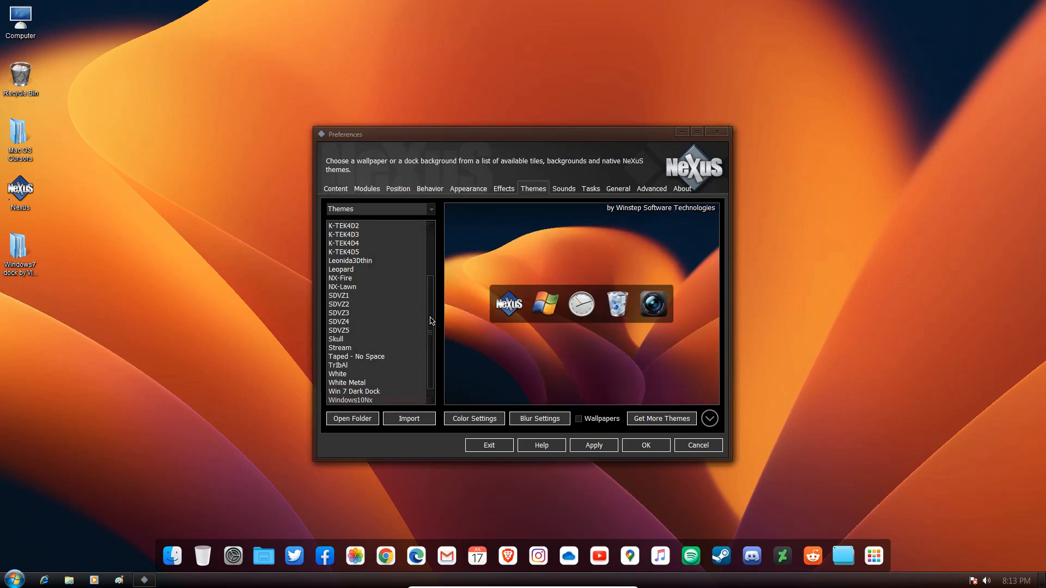
Apply the Win 7 Dark Dock theme to the dock and clear the Windows taskbar from beneath it.
left_click_drag(431, 318, 430, 344)
left_click(365, 382)
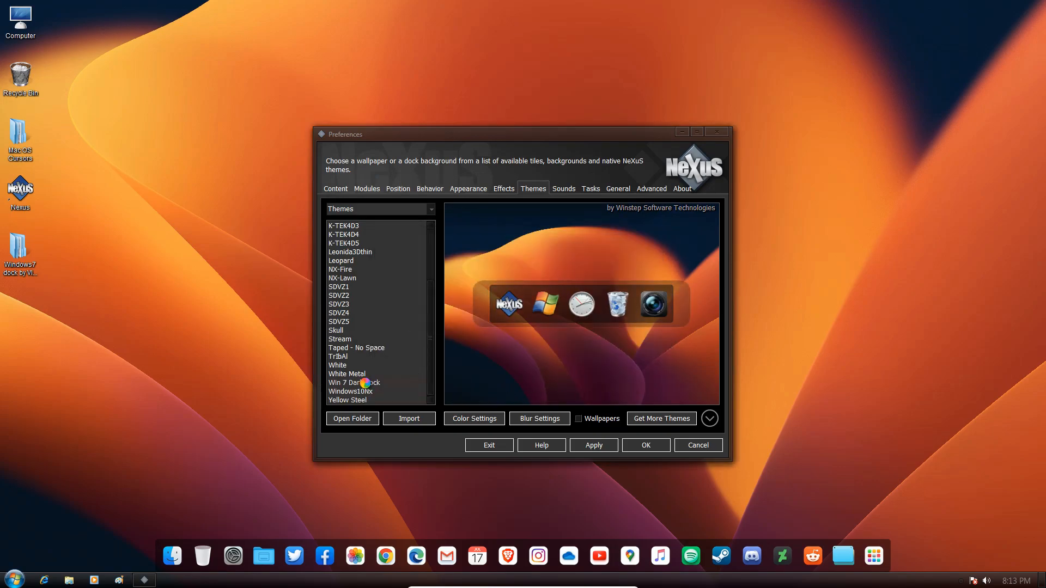
left_click(594, 446)
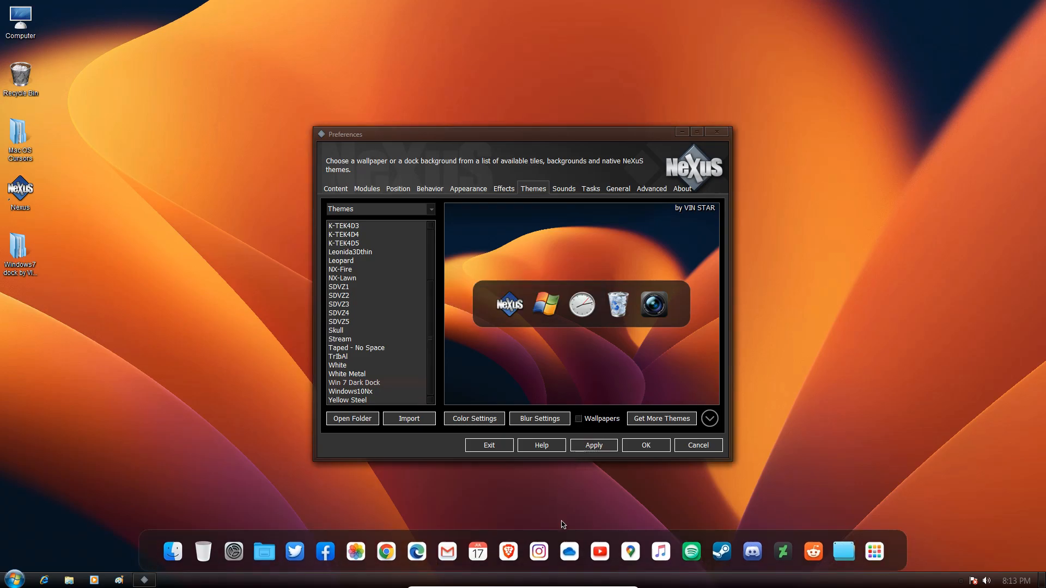
left_click_drag(578, 582, 960, 348)
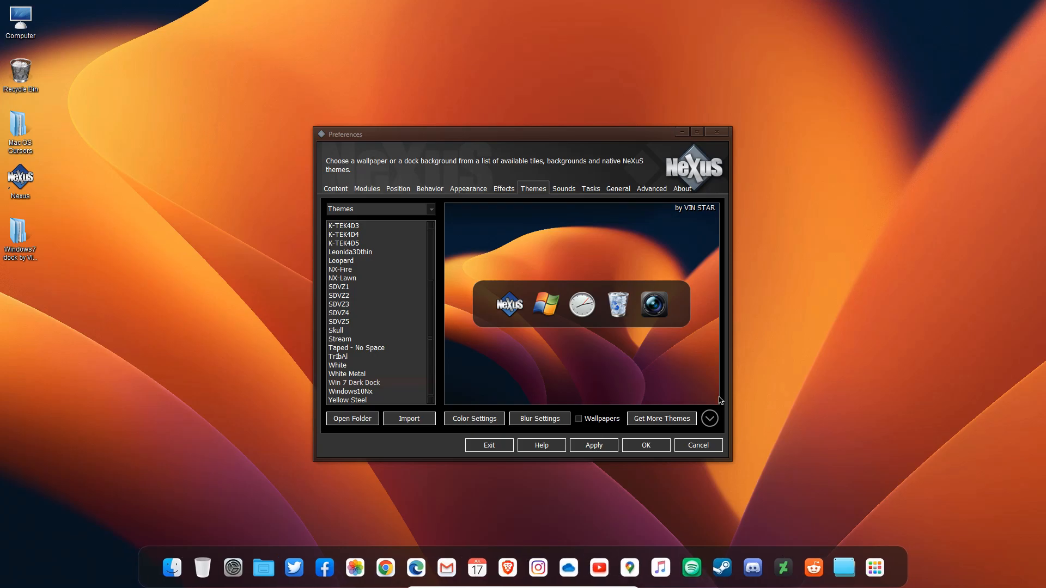
Import the Win 7 Glass Dock archive as a Nexus theme and apply it to the dock.
left_click(399, 421)
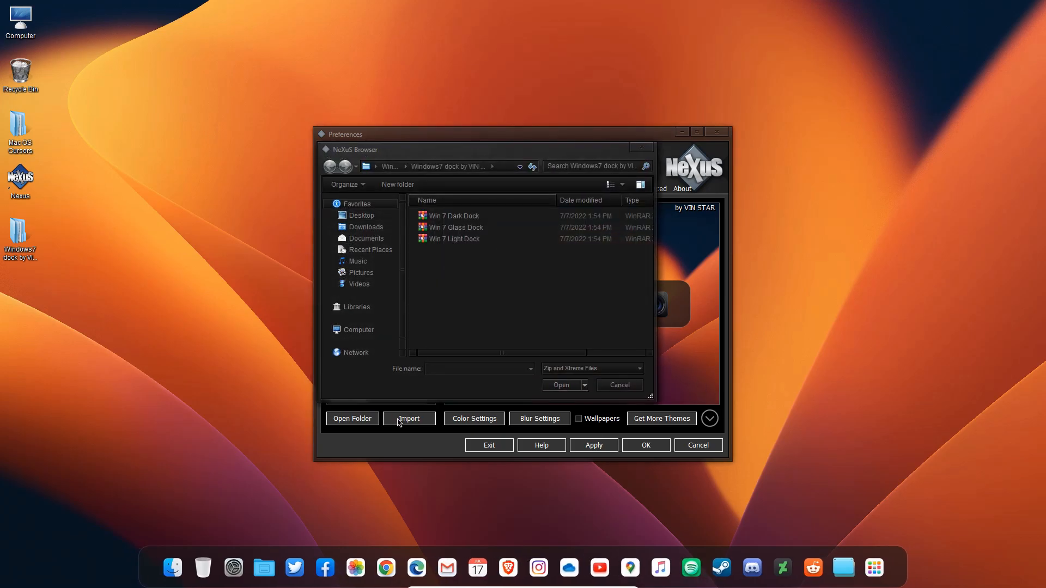
left_click(472, 227)
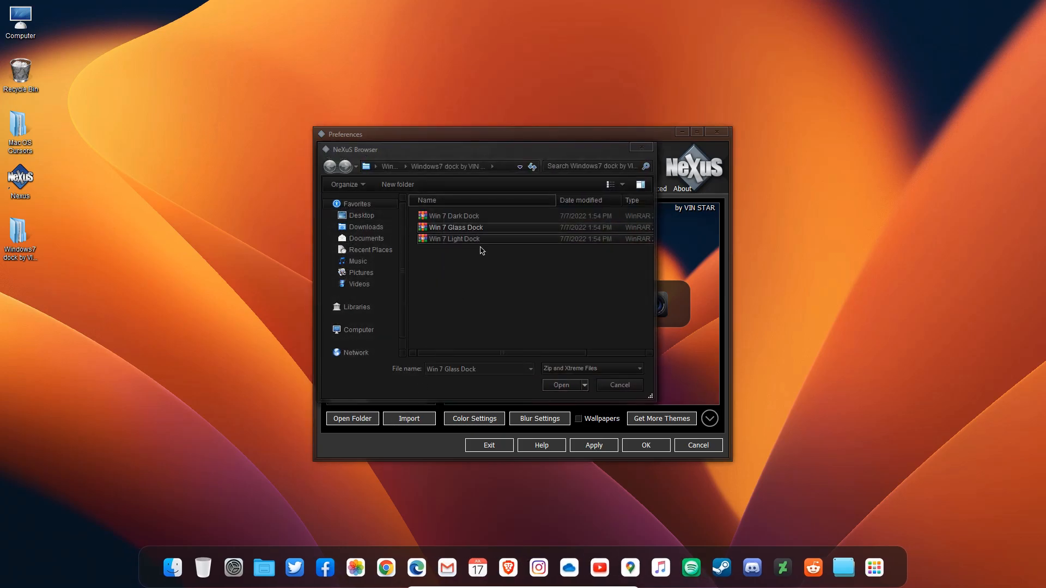
left_click(562, 385)
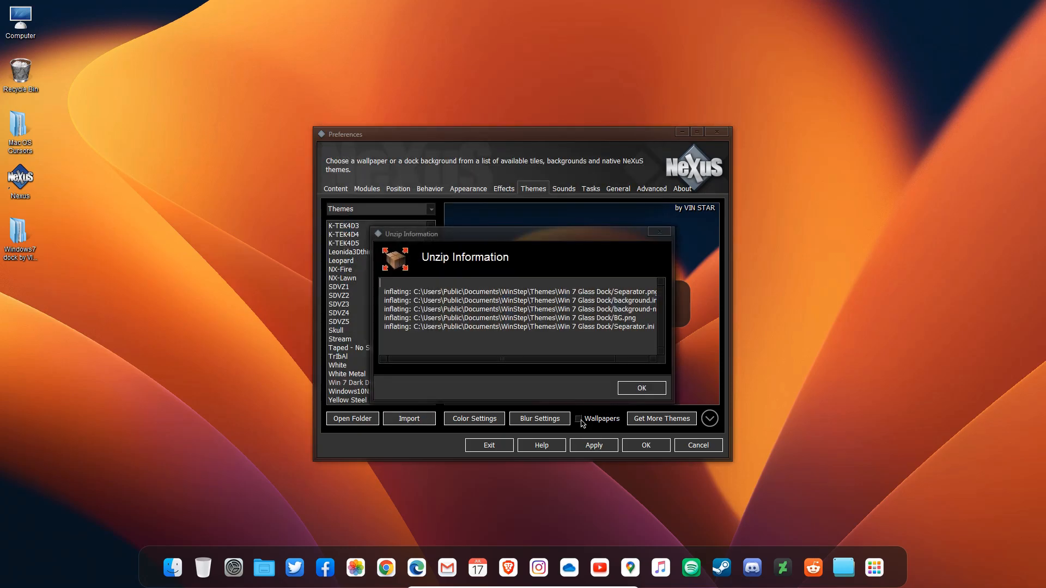
left_click(626, 391)
left_click(599, 445)
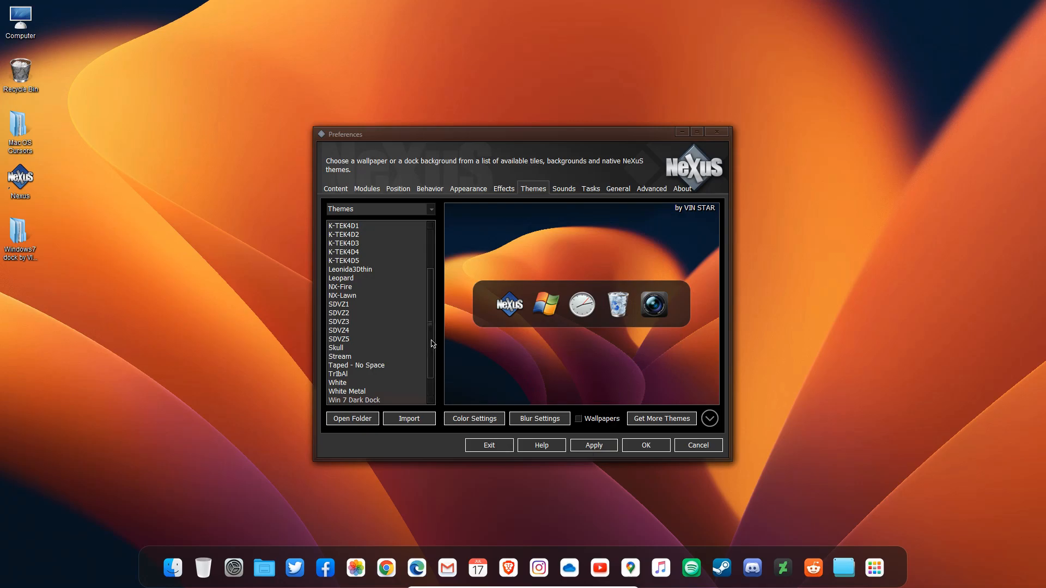
scroll(432, 373, "down", 1)
left_click(356, 383)
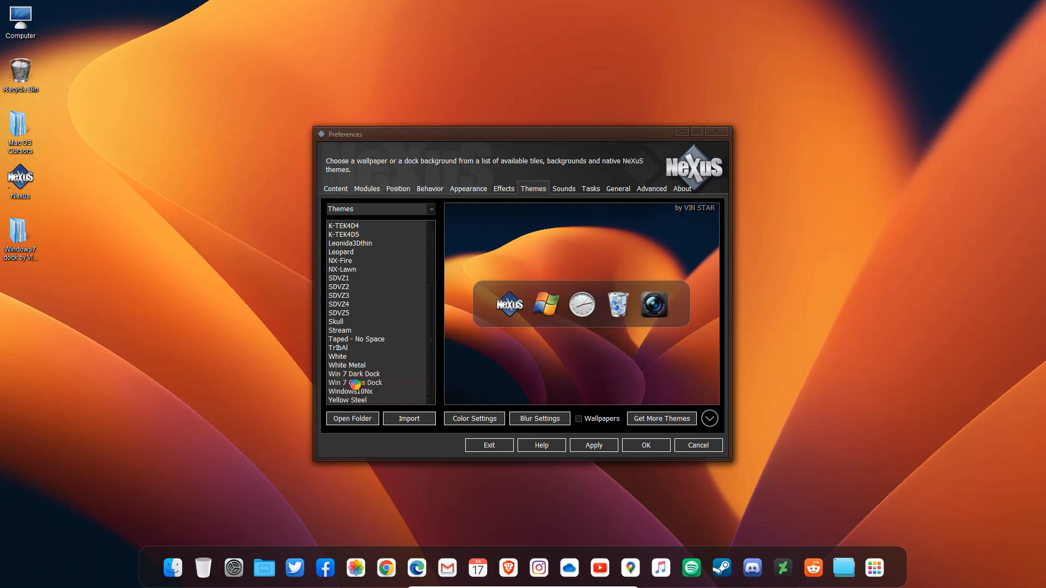
left_click(592, 448)
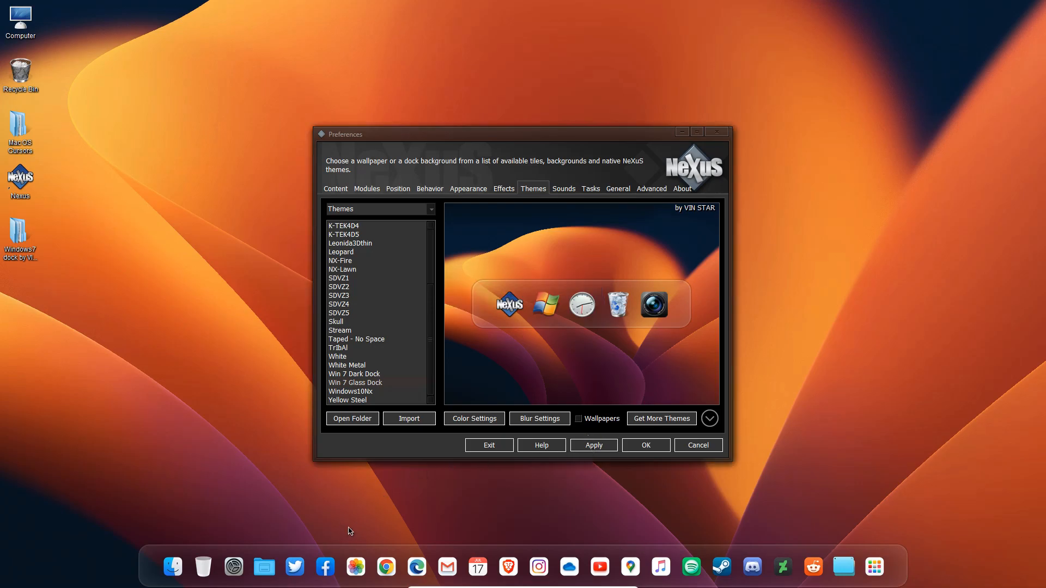
Import the Win 7 Light Dock archive as a Nexus theme and apply it to the dock.
left_click(421, 421)
left_click(467, 244)
left_click(565, 386)
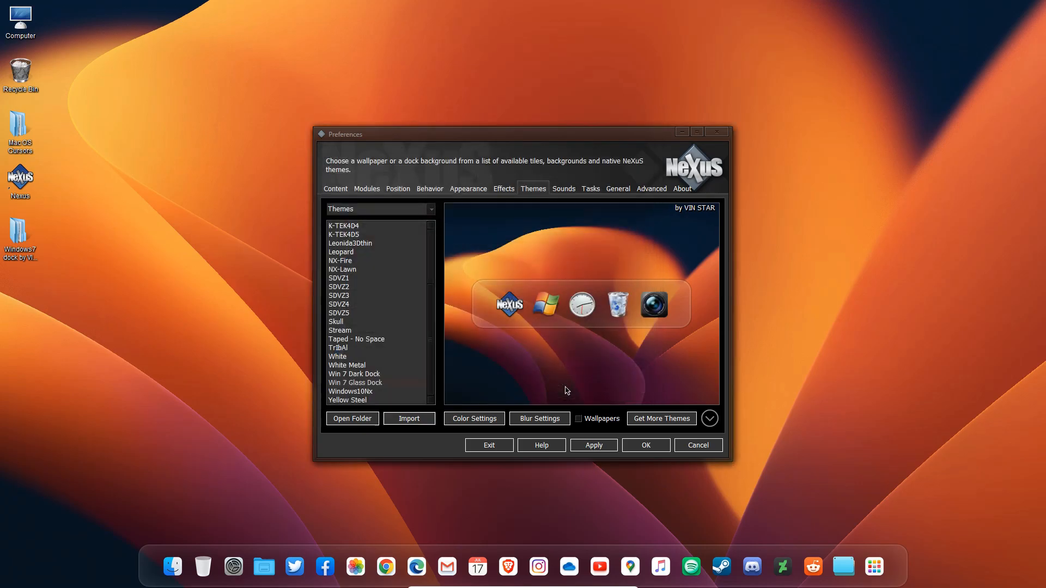
left_click(625, 388)
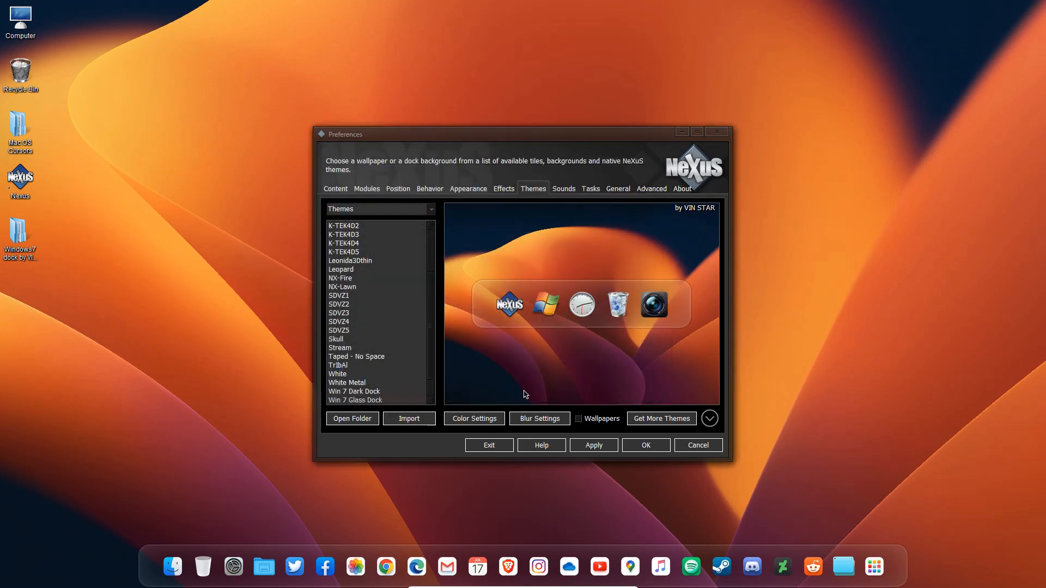
scroll(425, 368, "down", 1)
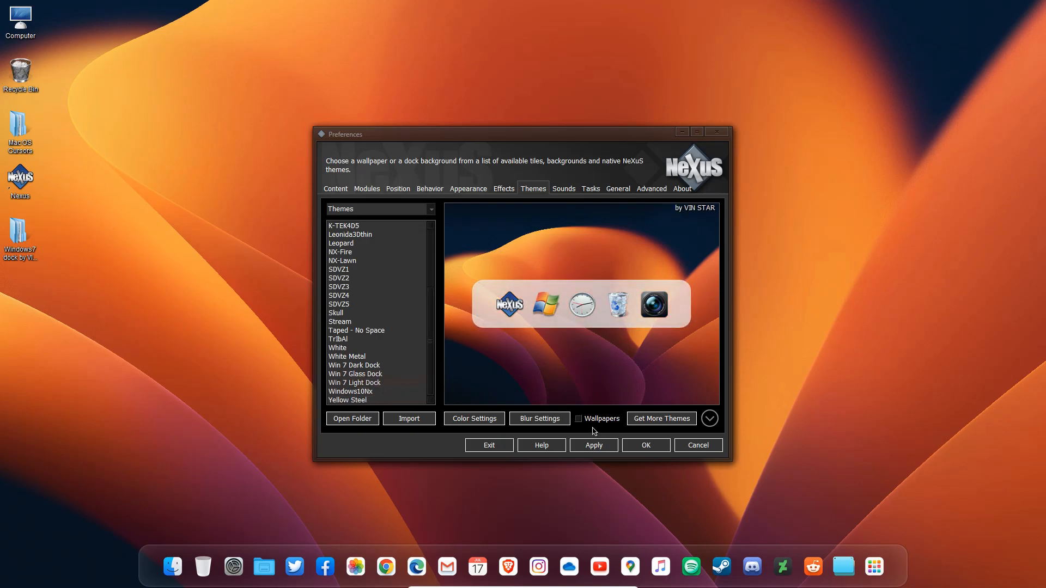
left_click(595, 445)
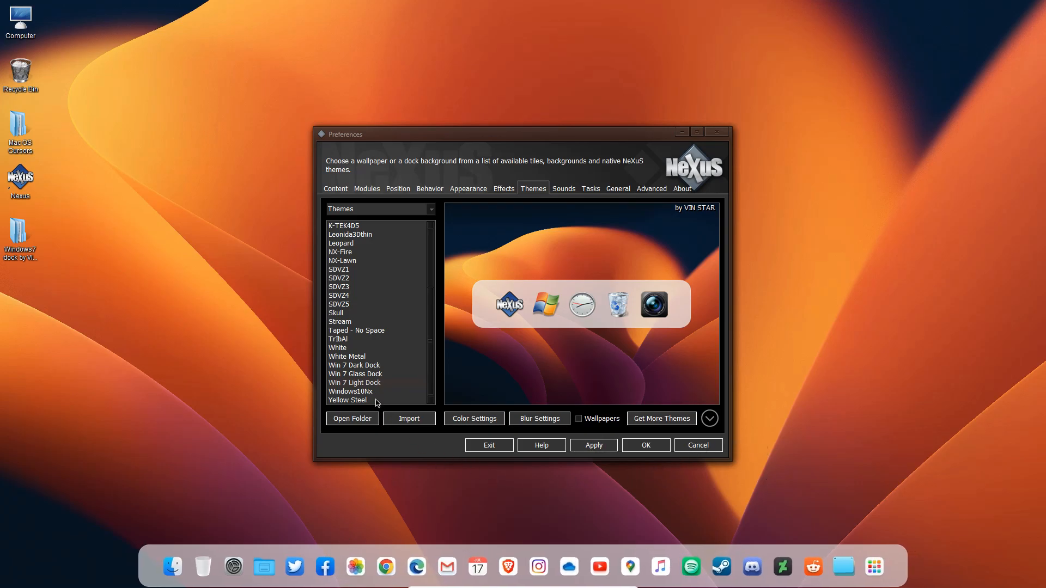
Switch the dock to the Win 7 Dark Dock theme and test its Finder icon by opening and minimizing the Computer window.
left_click(367, 365)
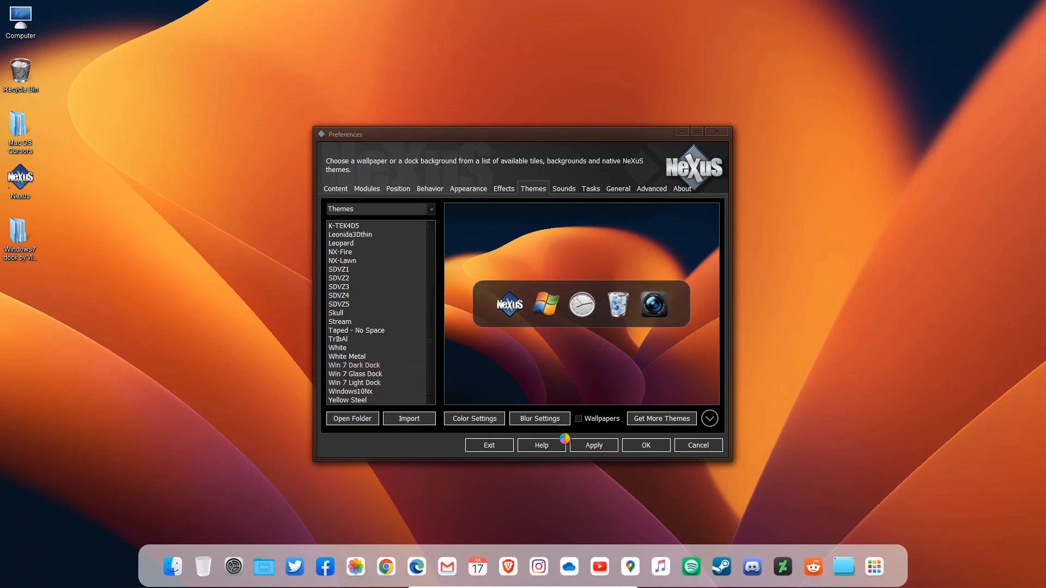
left_click(590, 448)
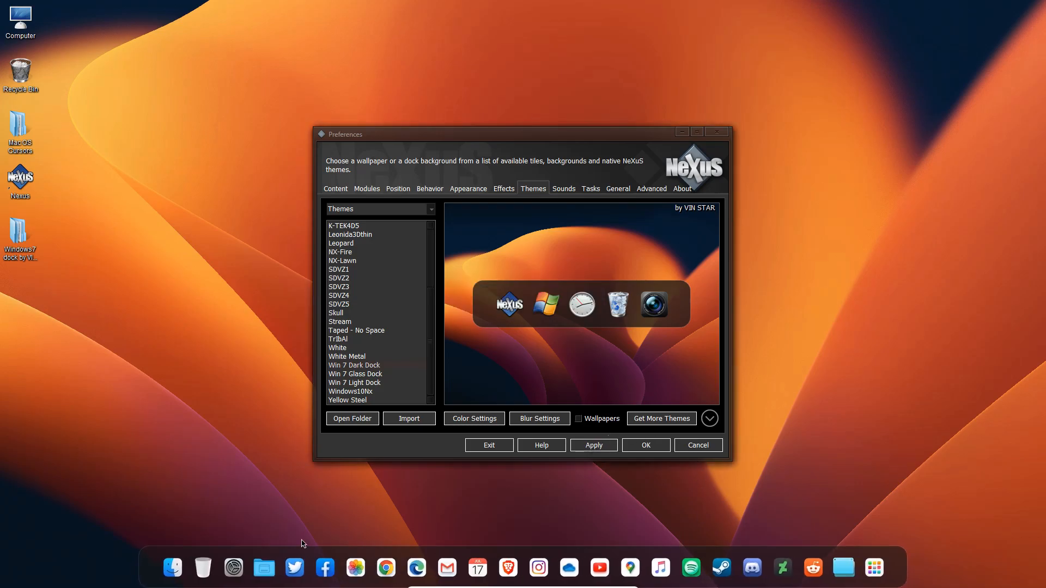
left_click(179, 564)
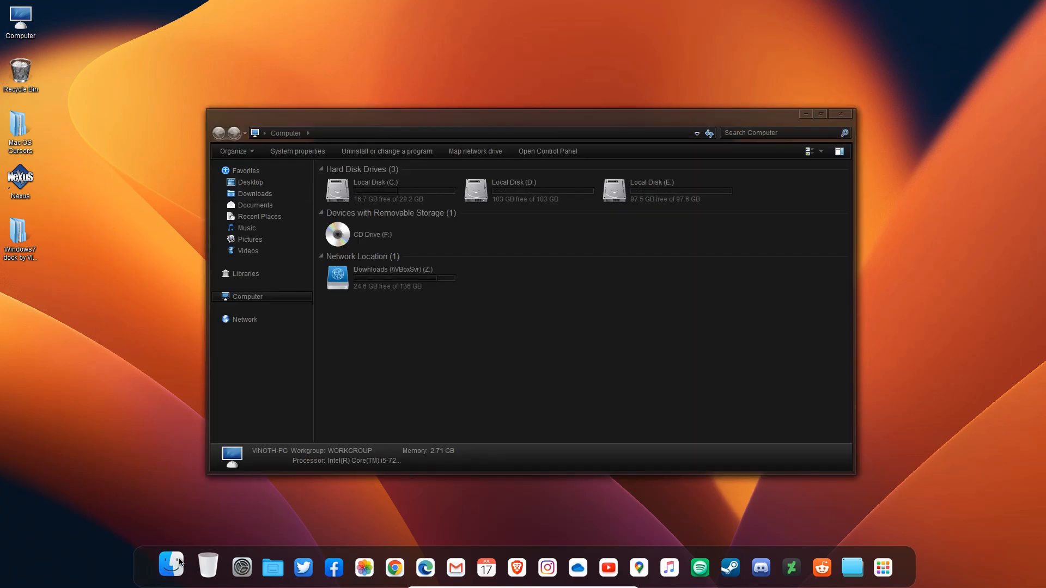
left_click(808, 114)
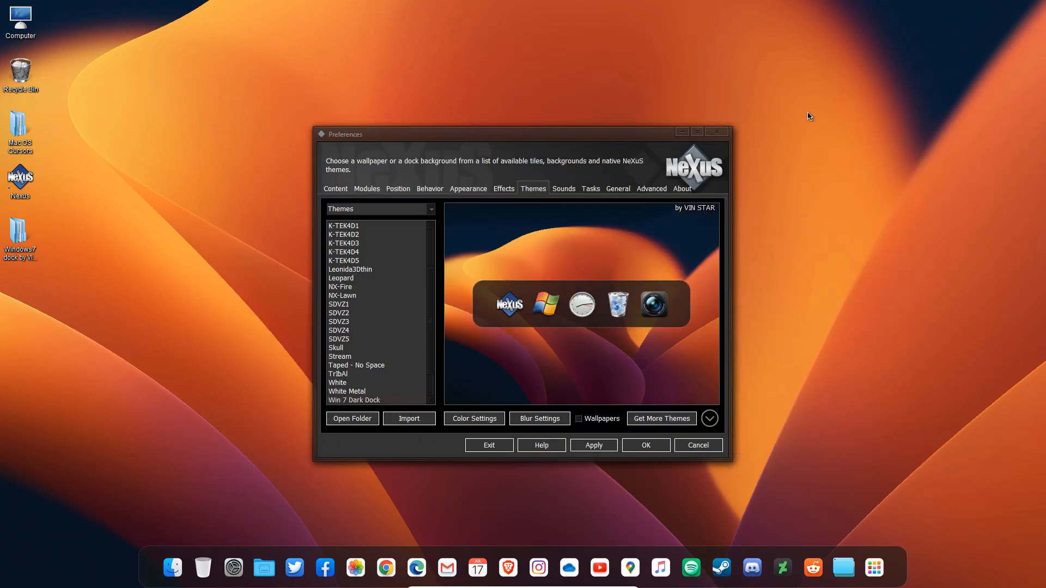
Set the dock to show running applications, combine its icons with them and minimize windows to the dock, and apply the changes.
left_click(337, 190)
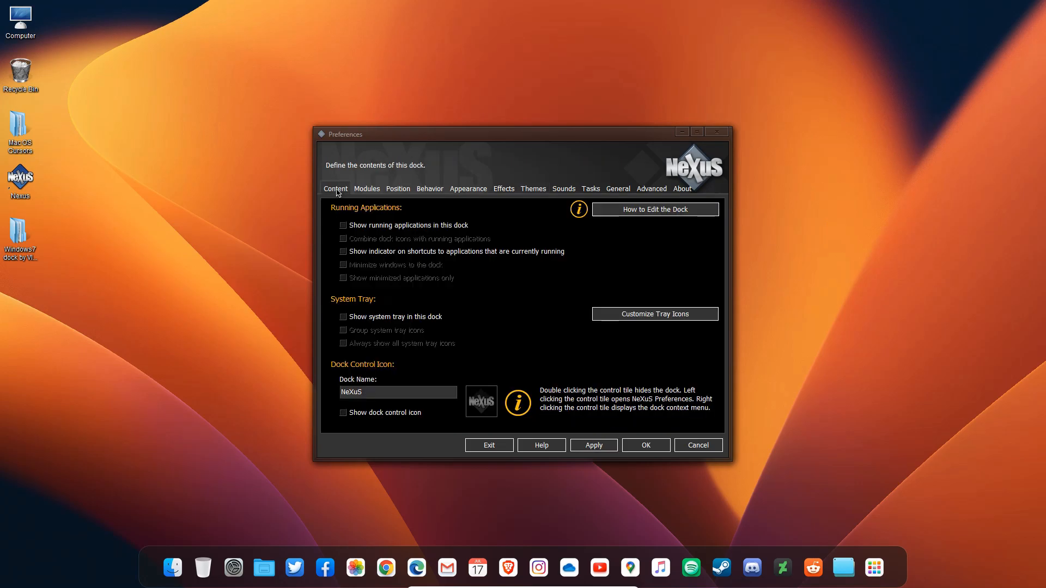
left_click(343, 226)
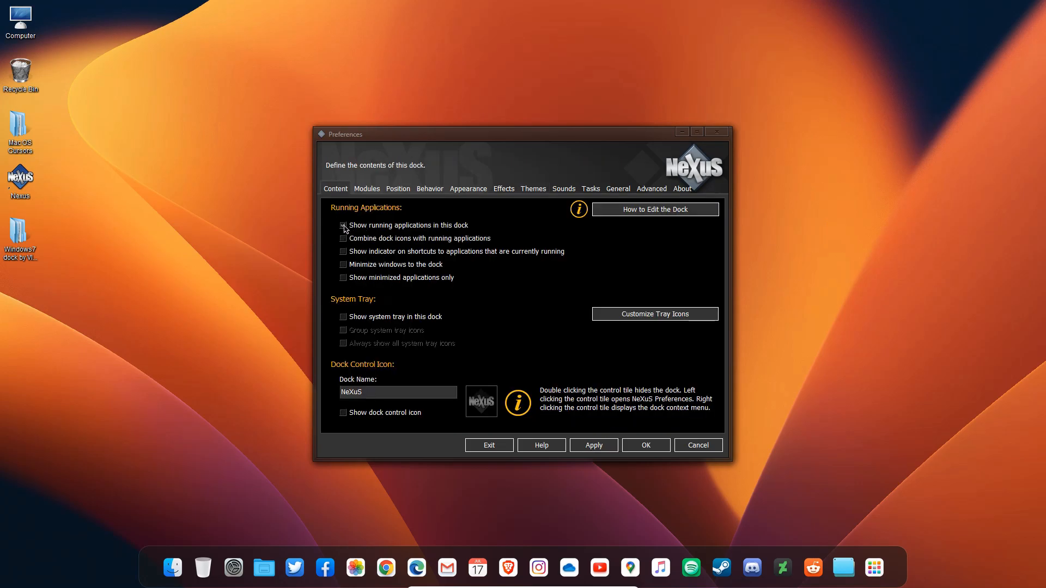
left_click(343, 238)
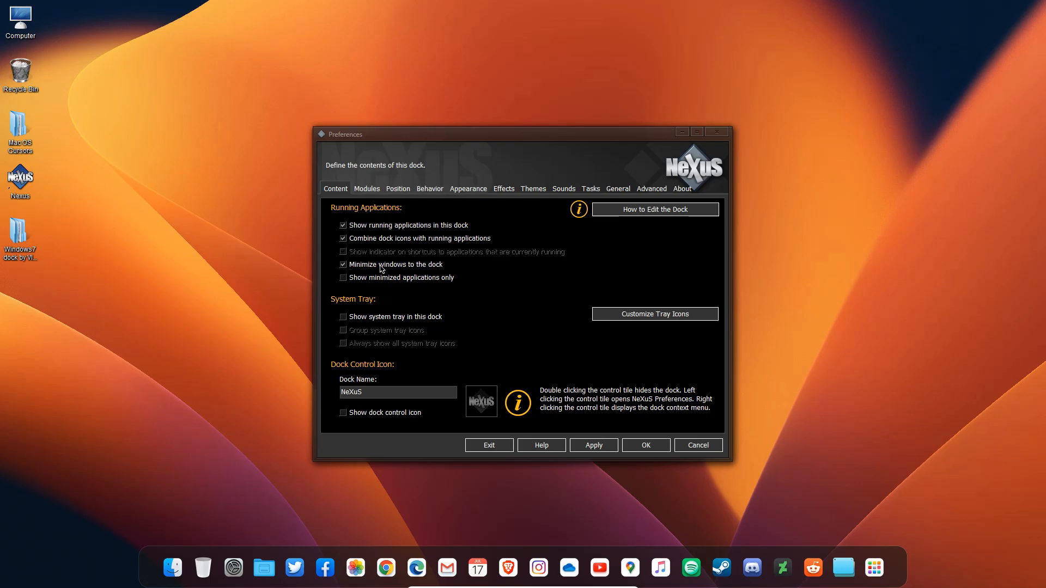
left_click(600, 448)
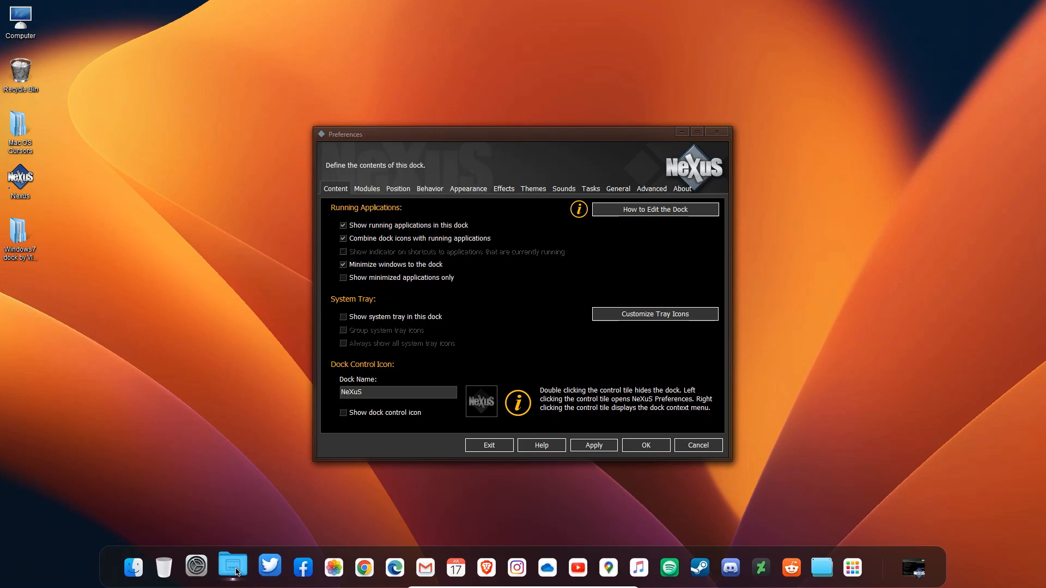
Test the dock's window previews by minimizing the Recycle Bin, bringing up Computer, maximizing and restoring it, and minimizing it again.
mouse_move(234, 566)
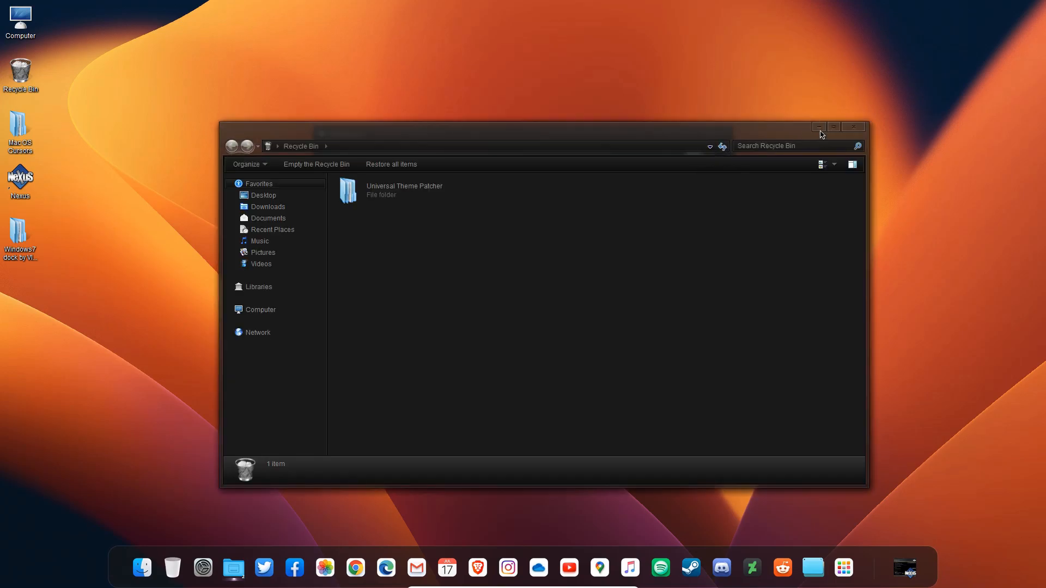
left_click(818, 128)
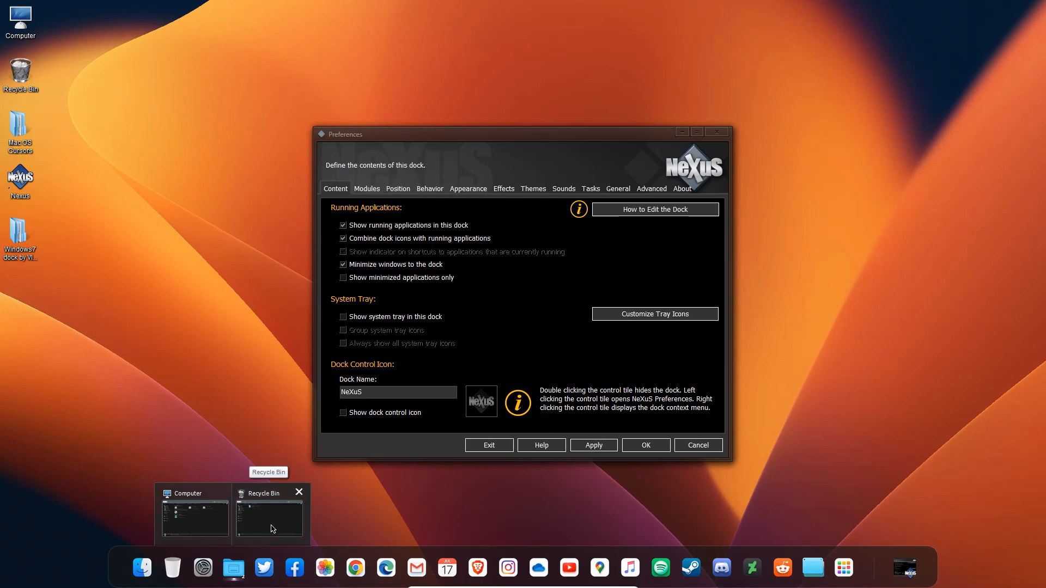
left_click(197, 518)
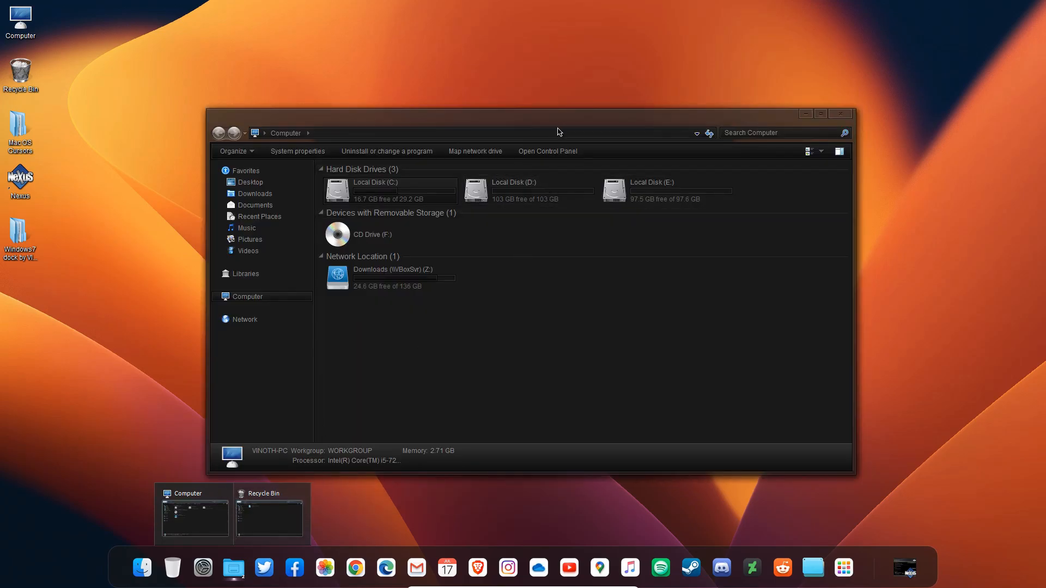
double_click(561, 127)
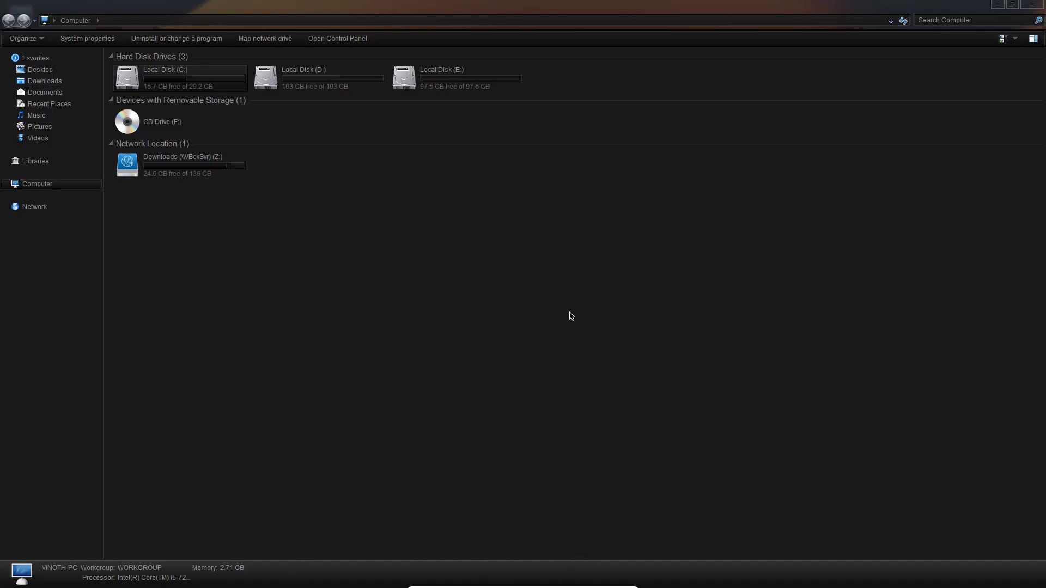
double_click(577, 7)
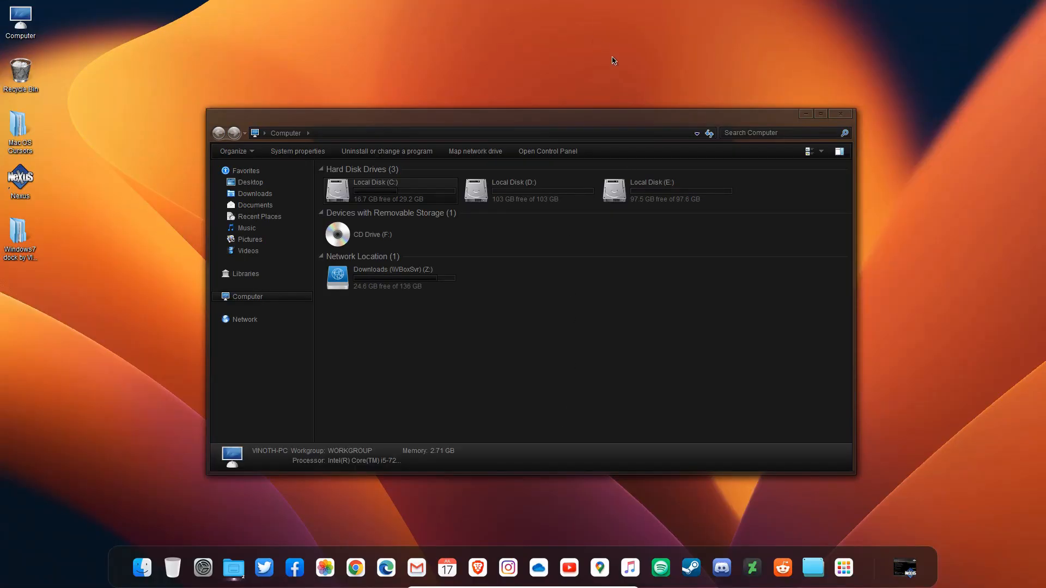
left_click(805, 113)
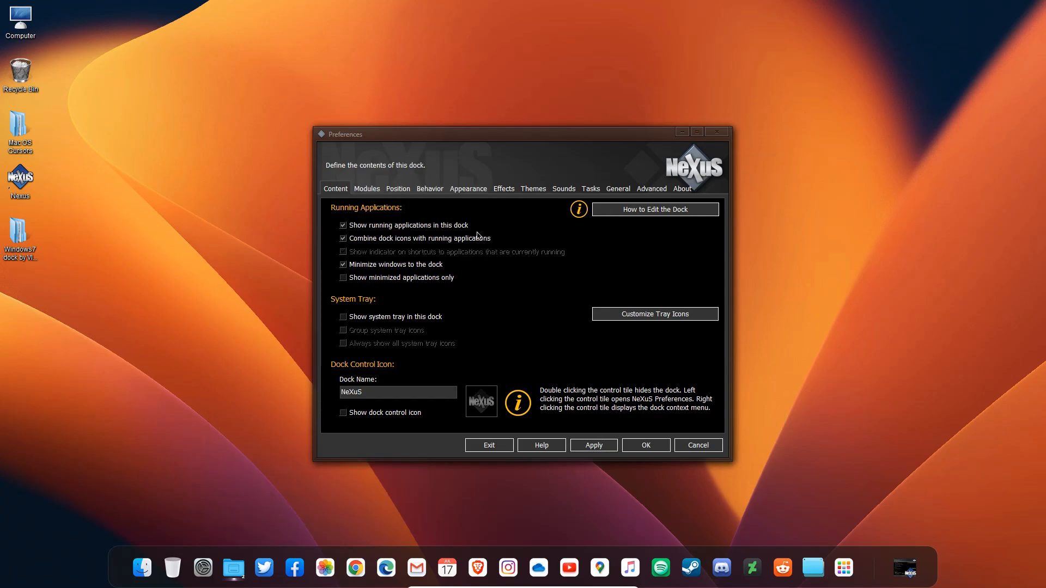
Prevent maximized windows from overlapping the dock and test this by maximizing, restoring and minimizing the Computer window.
left_click(399, 189)
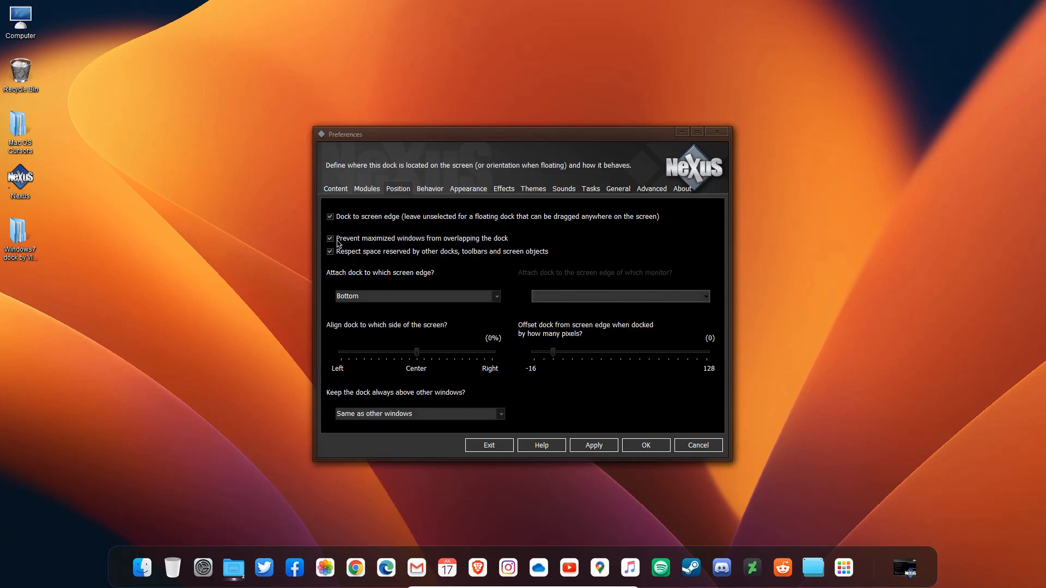
left_click(582, 447)
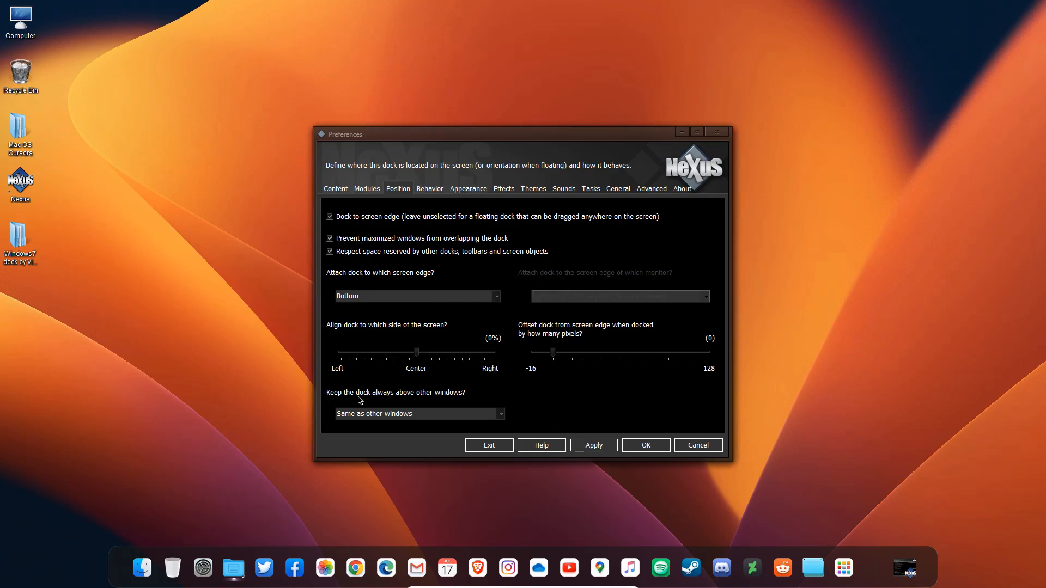
mouse_move(234, 567)
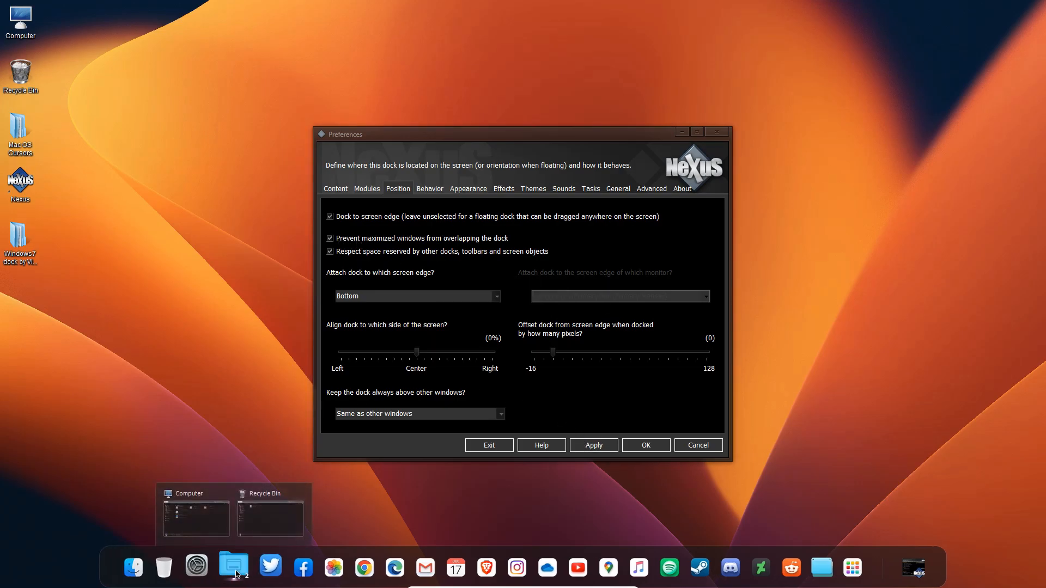
left_click(192, 527)
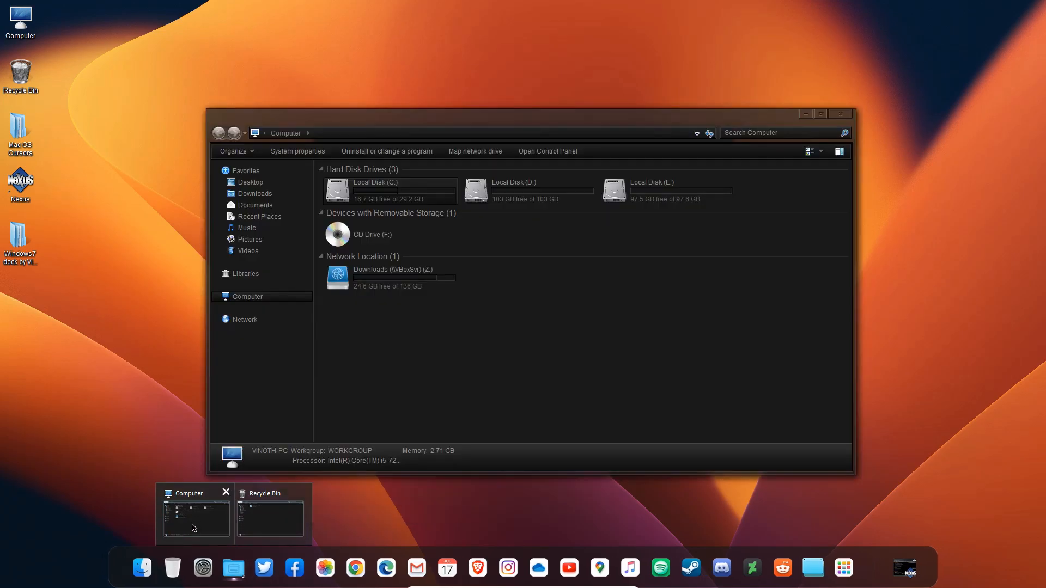
double_click(538, 120)
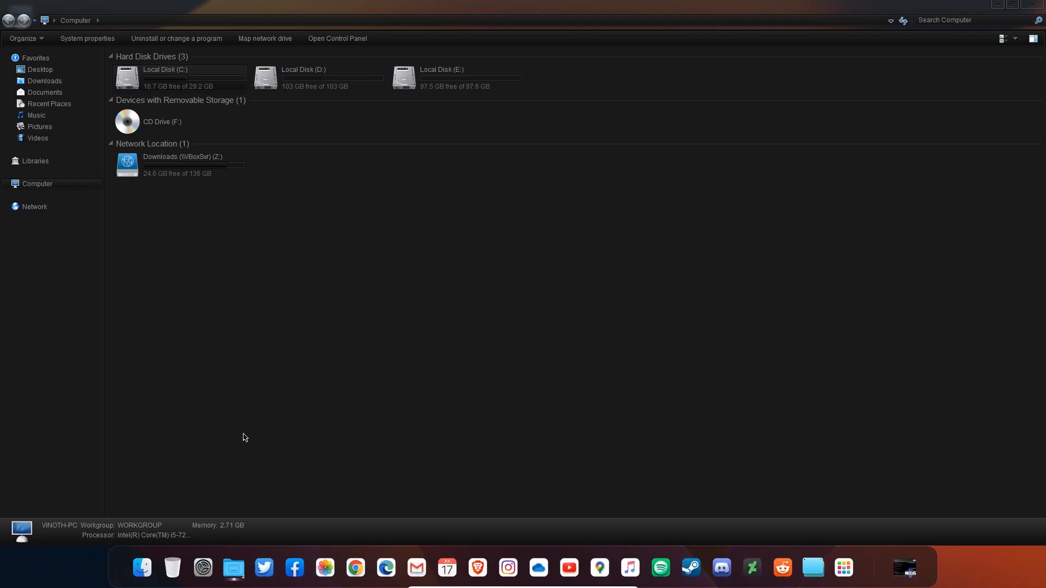
double_click(653, 11)
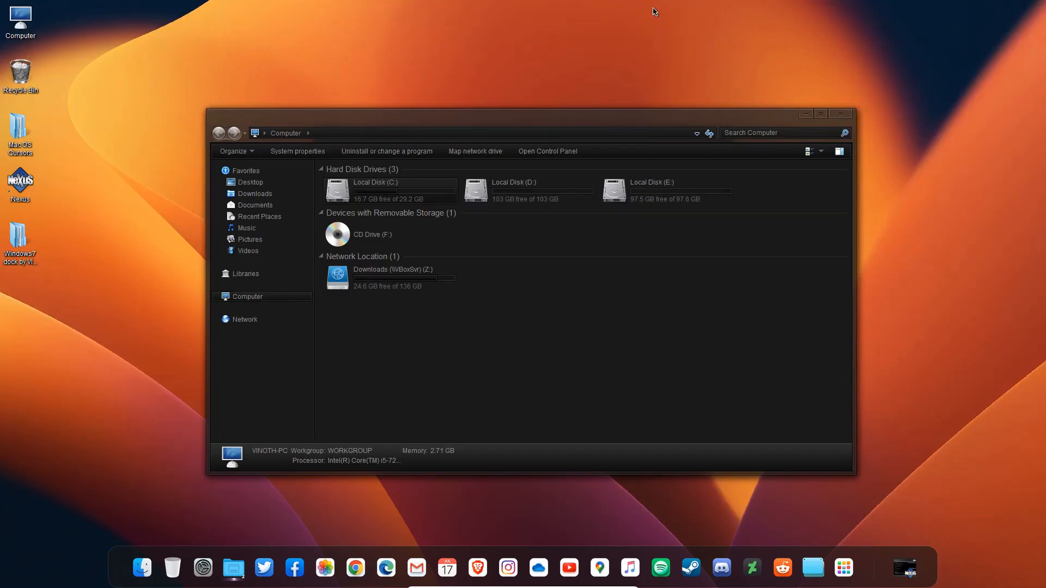
left_click(806, 114)
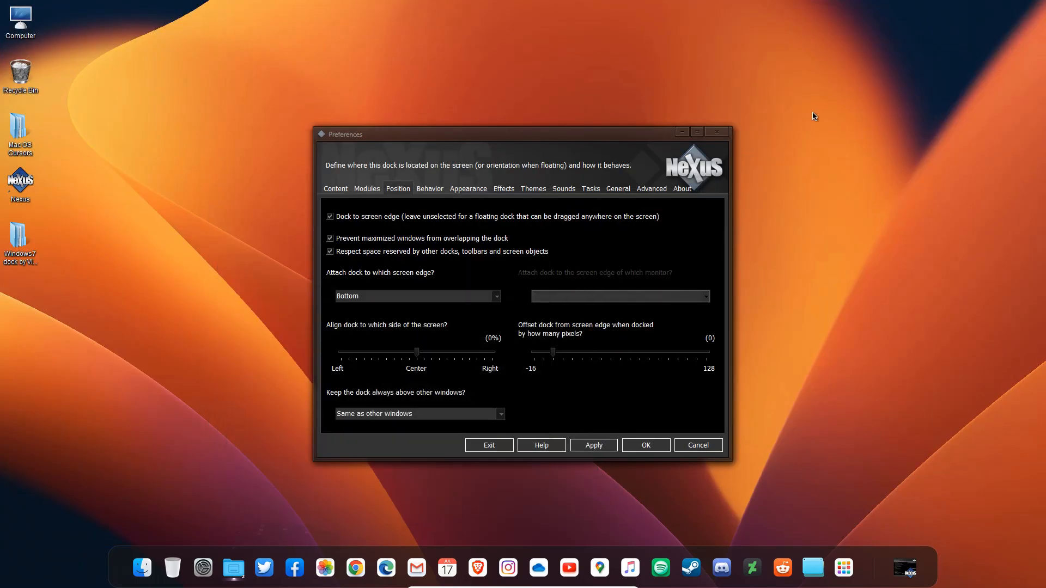
Test the dock's app-grid Start menu shortcut and the blue folder shortcut beside it.
left_click(844, 567)
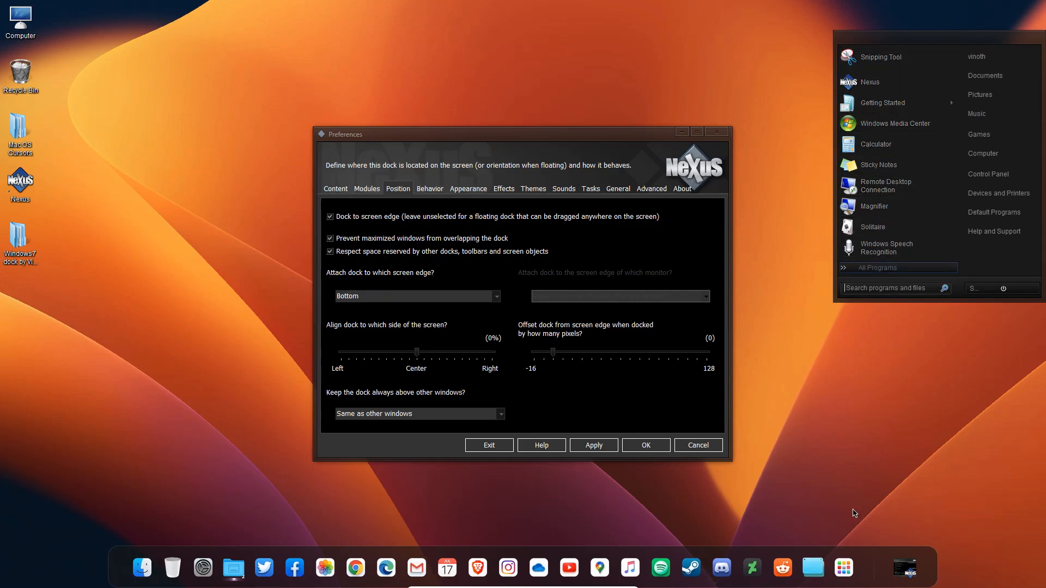
left_click(813, 567)
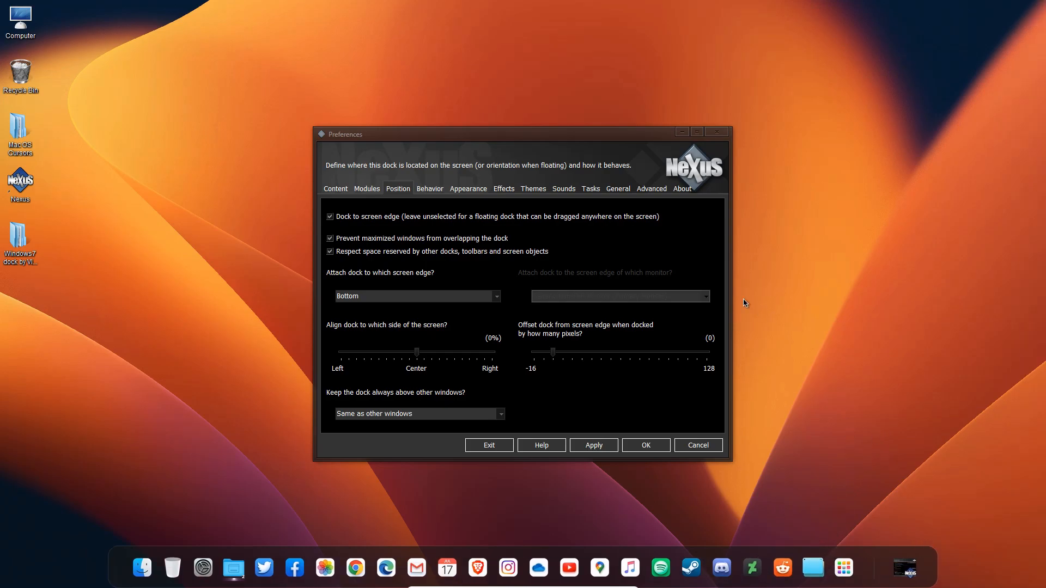
Try the Light Mode interface for the dock's preferences, restore Dark Mode (Black), and accept the preferences.
left_click(683, 189)
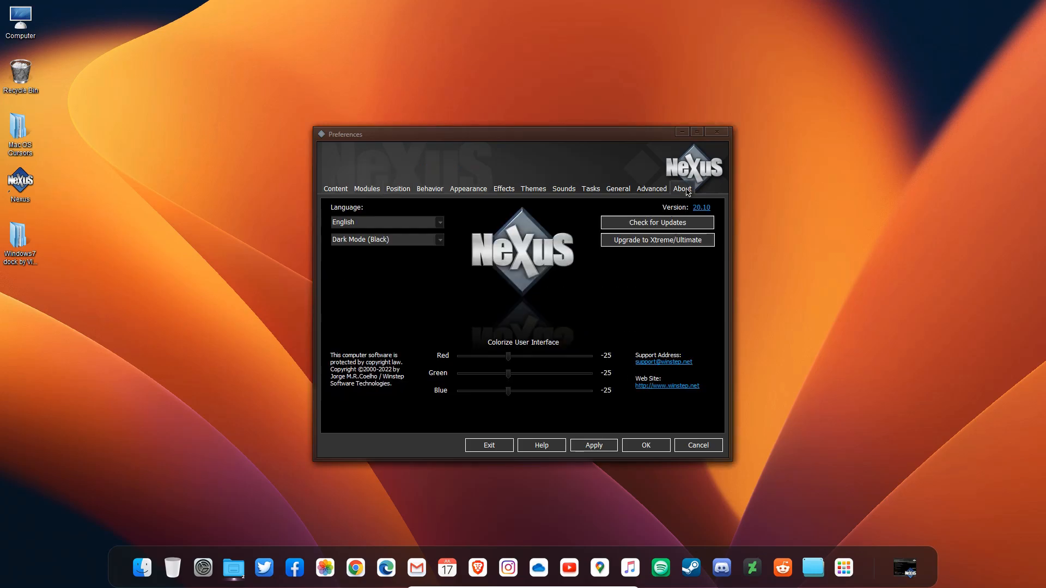
left_click(399, 240)
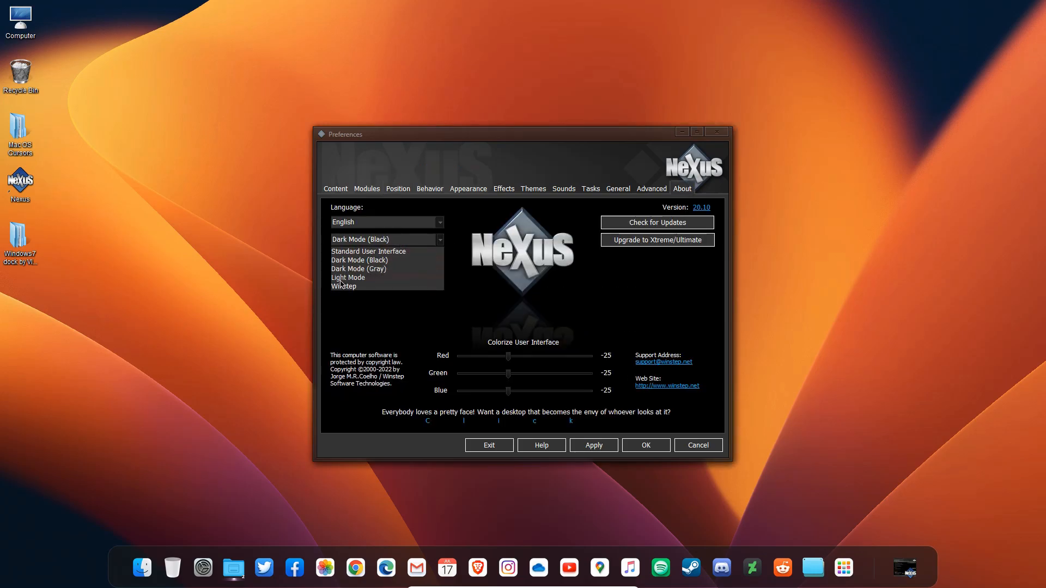
left_click(341, 279)
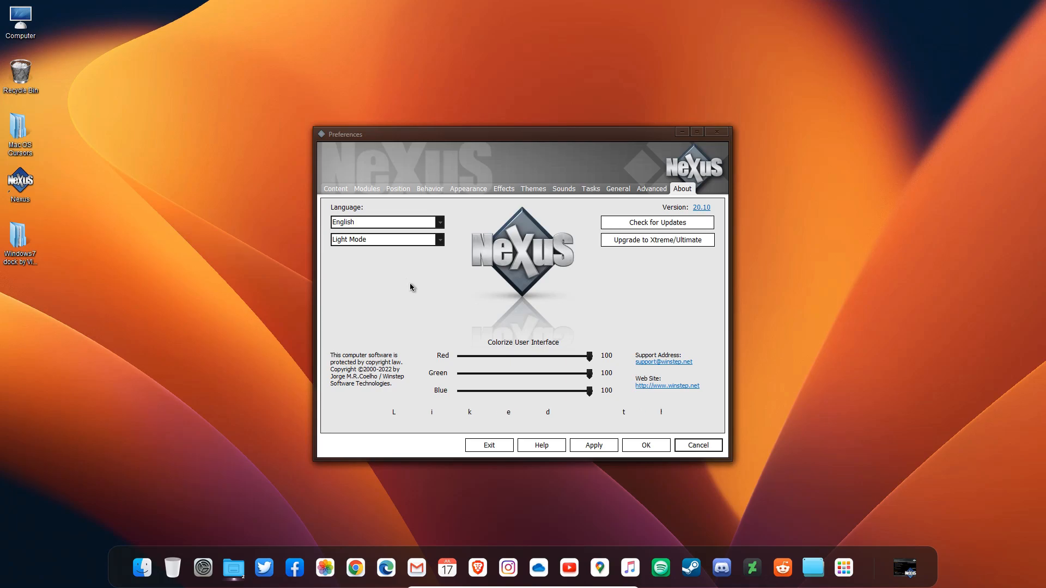
left_click(397, 240)
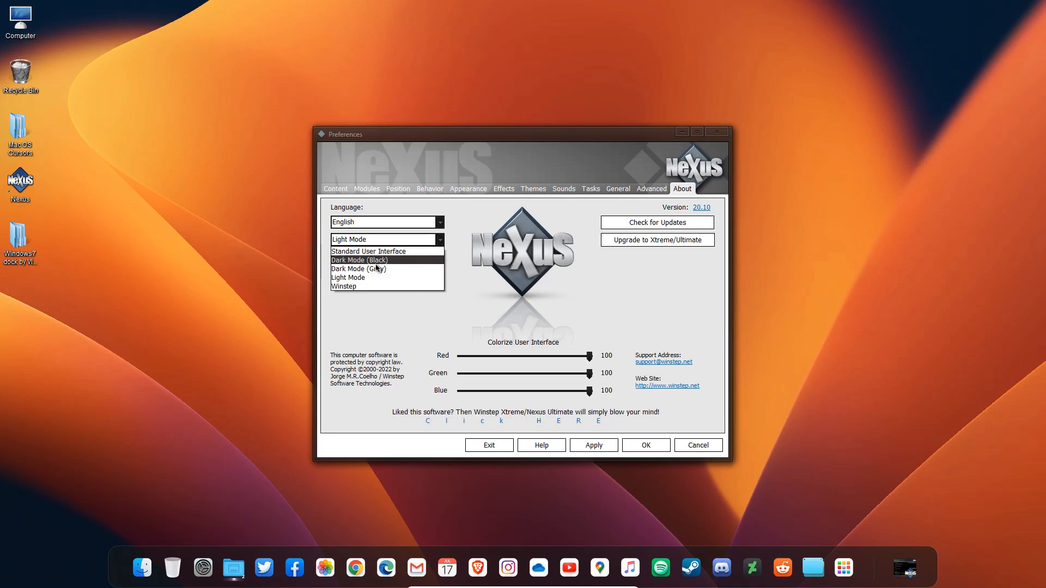
left_click(376, 262)
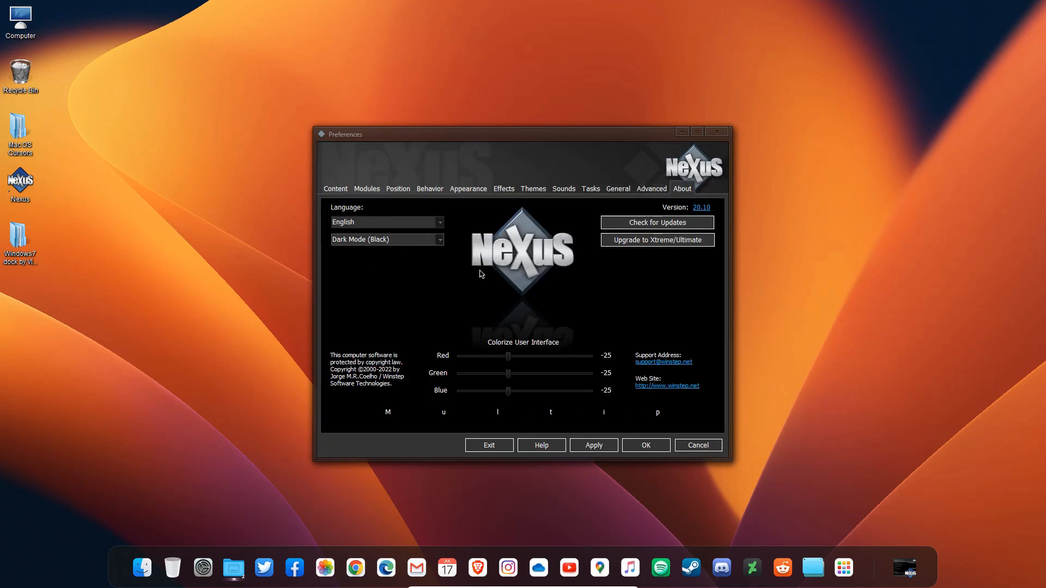
left_click(634, 446)
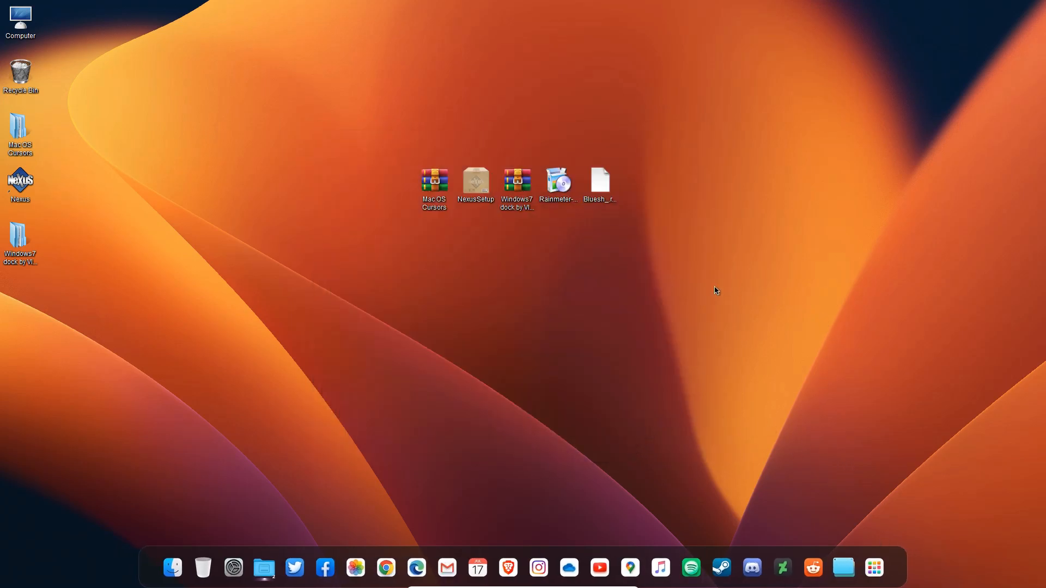
Install Rainmeter 4.5.13 with the standard installation, allow it to make changes, and run it when setup completes.
double_click(566, 187)
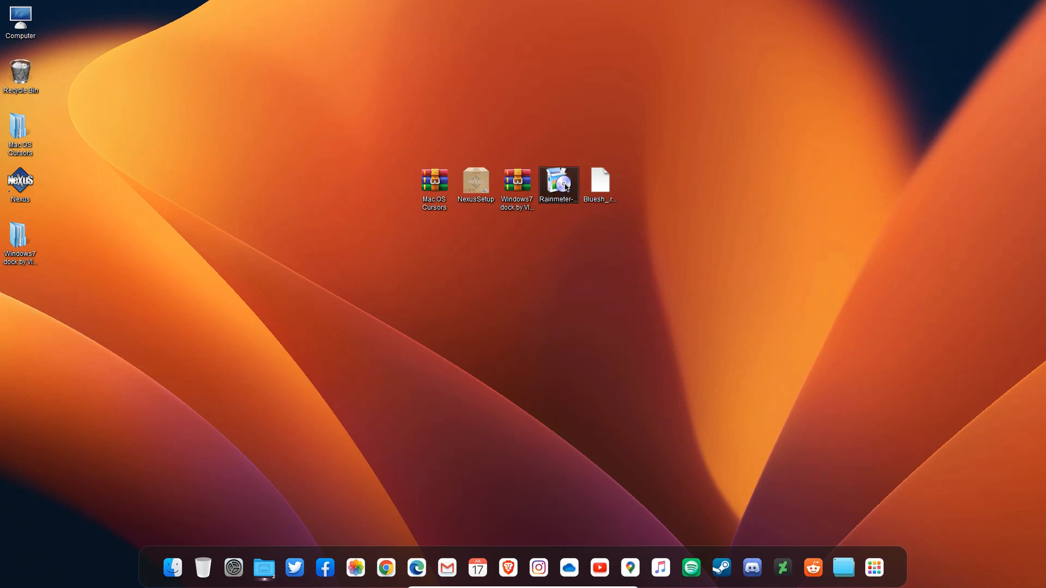
left_click(542, 305)
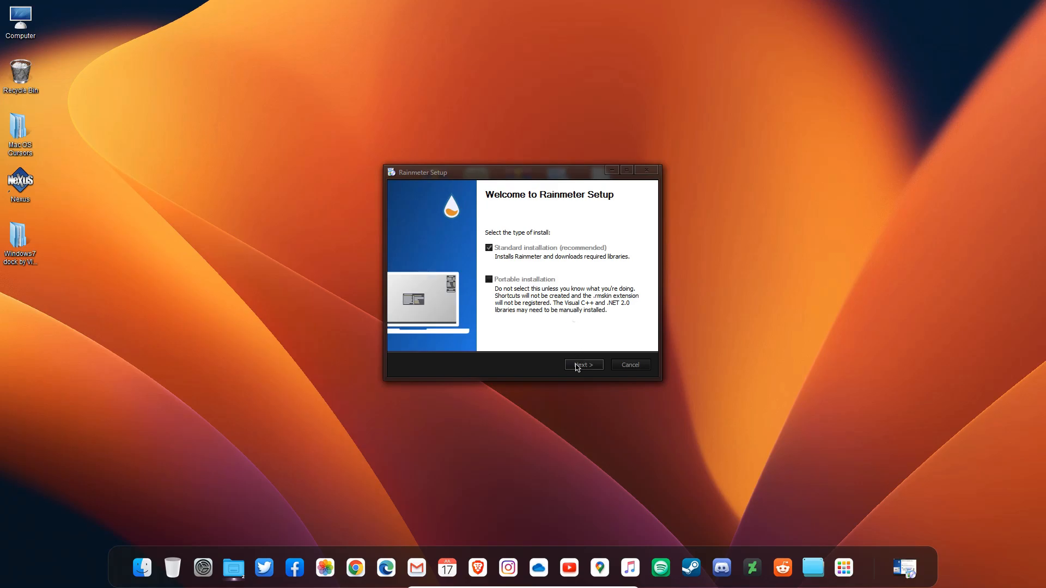
left_click(577, 366)
left_click(577, 365)
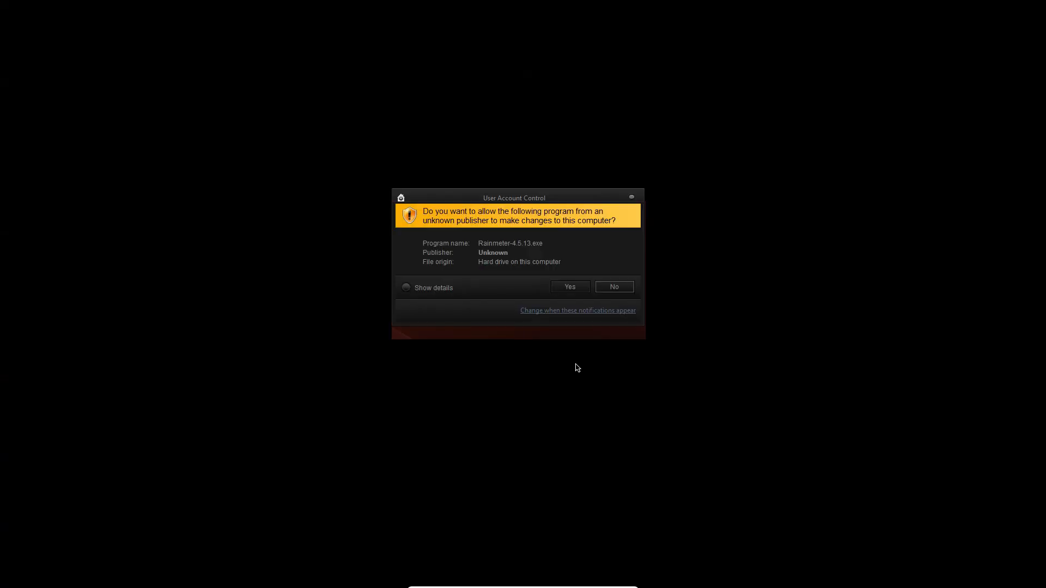
left_click(570, 287)
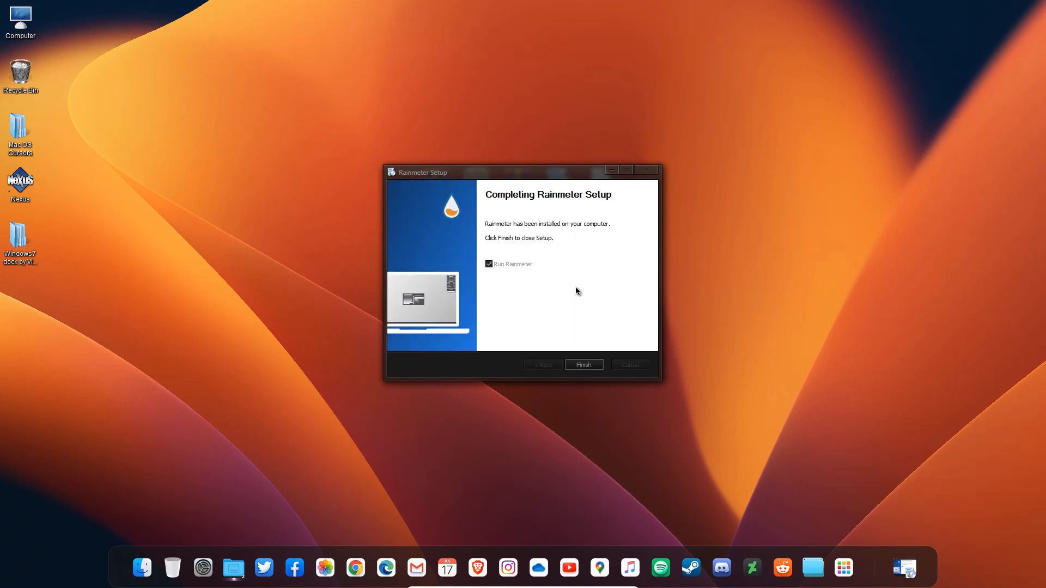
left_click(578, 363)
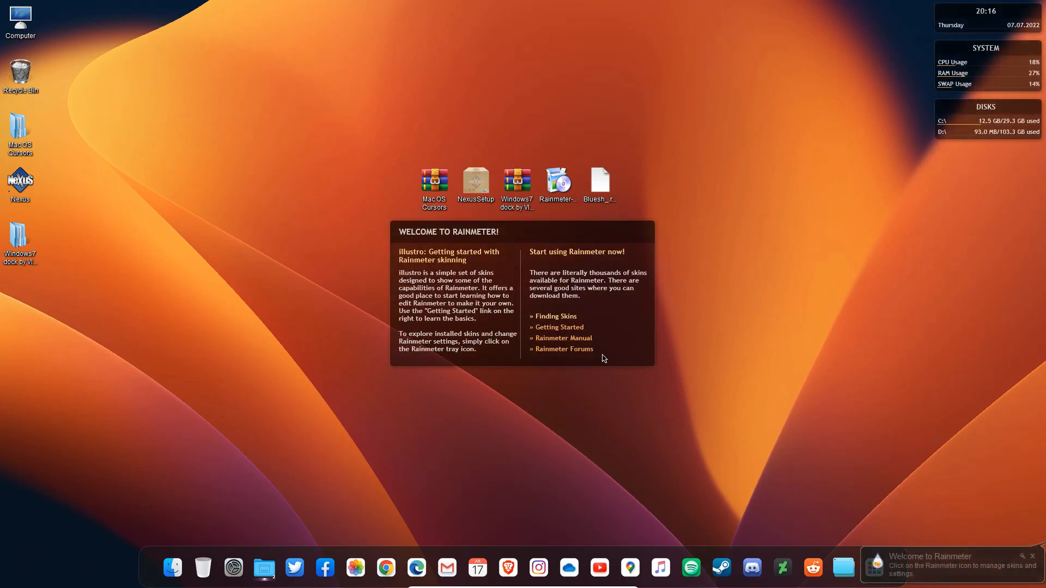
Unload Rainmeter's default illustro skins: the welcome message, disk meter, system meter and clock.
right_click(602, 358)
left_click(641, 489)
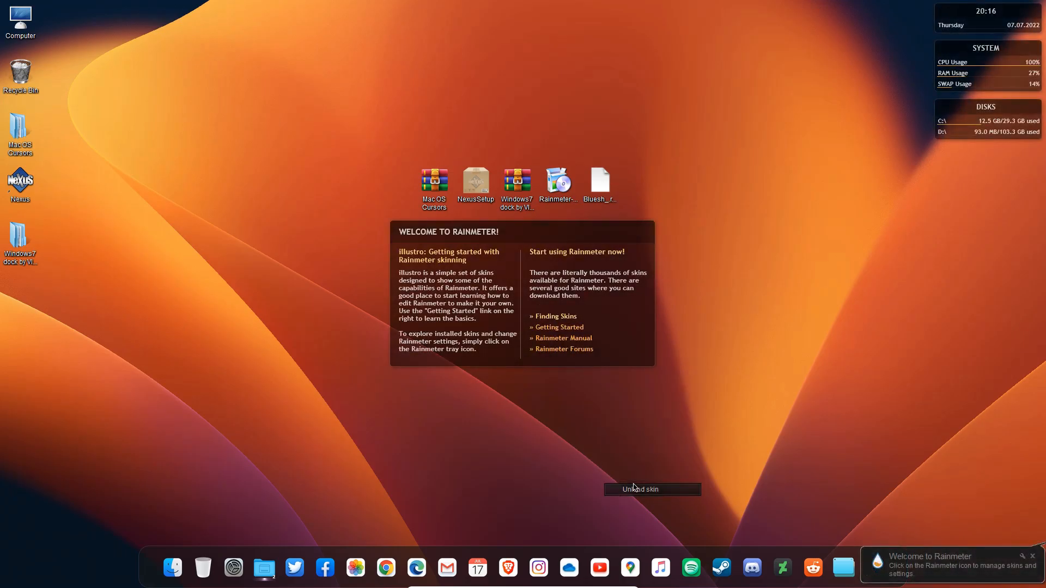
right_click(941, 134)
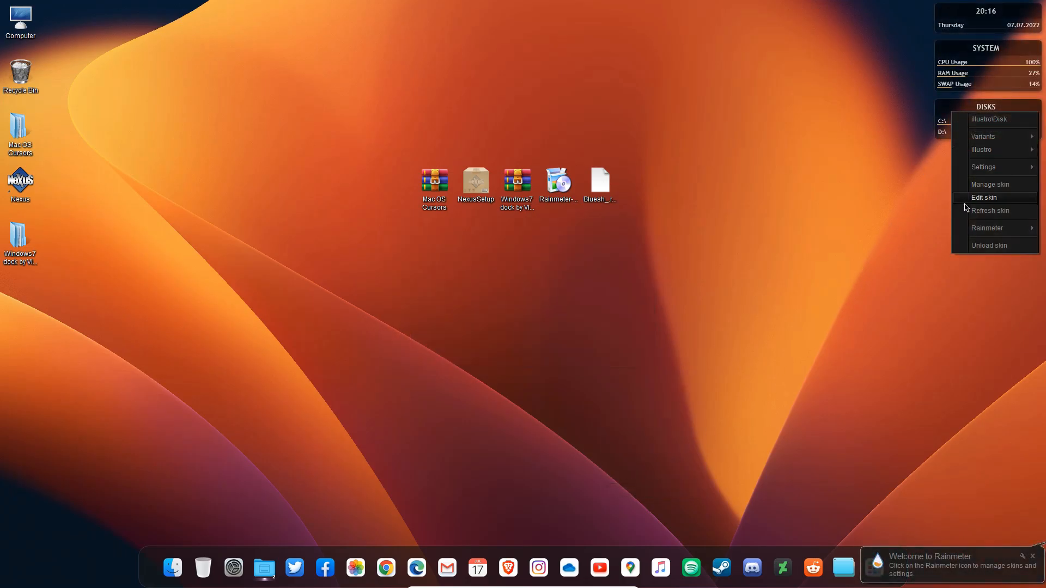
left_click(972, 245)
right_click(953, 77)
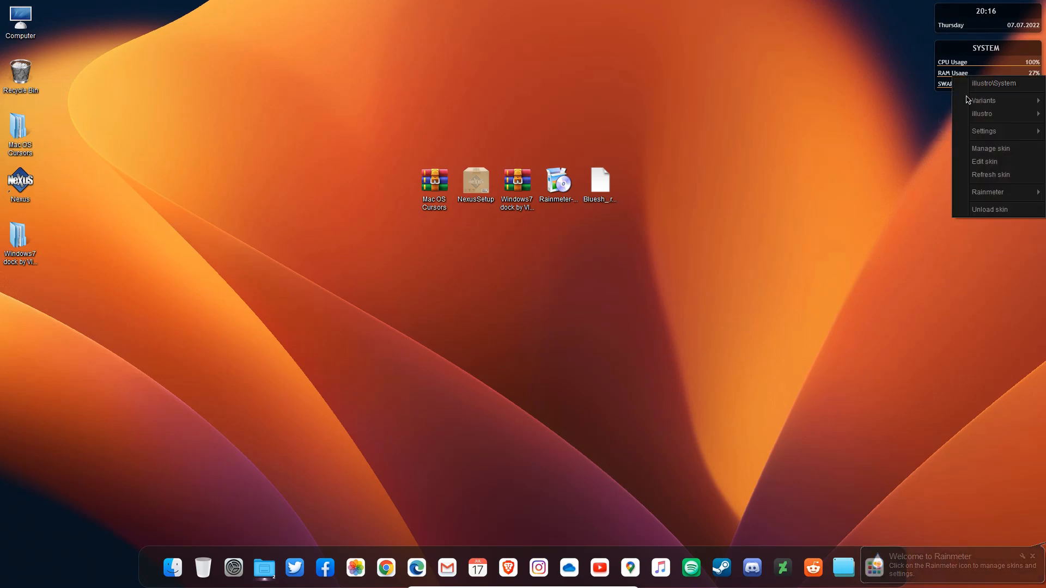
left_click(980, 214)
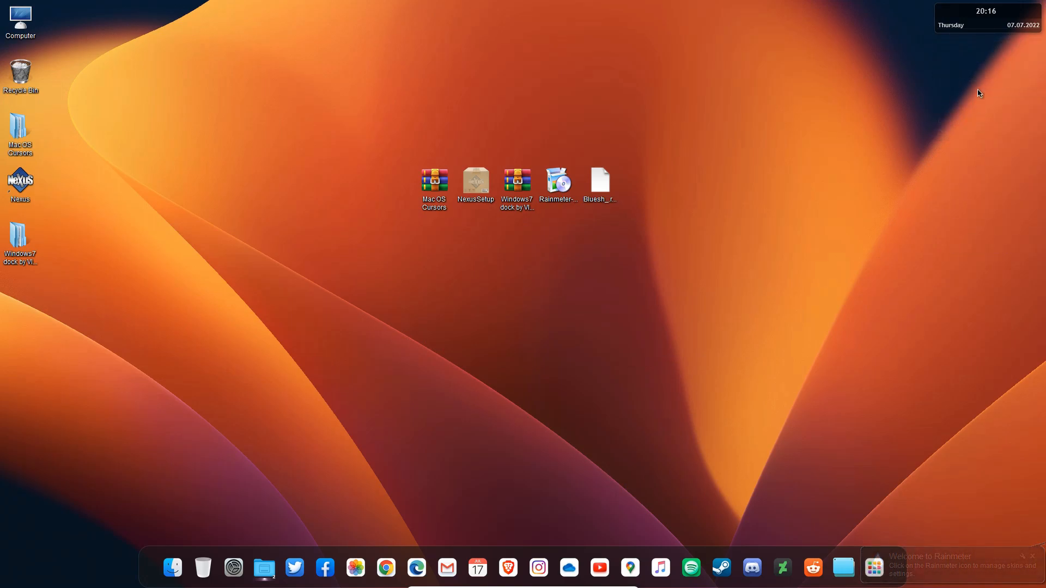
right_click(986, 27)
left_click(980, 153)
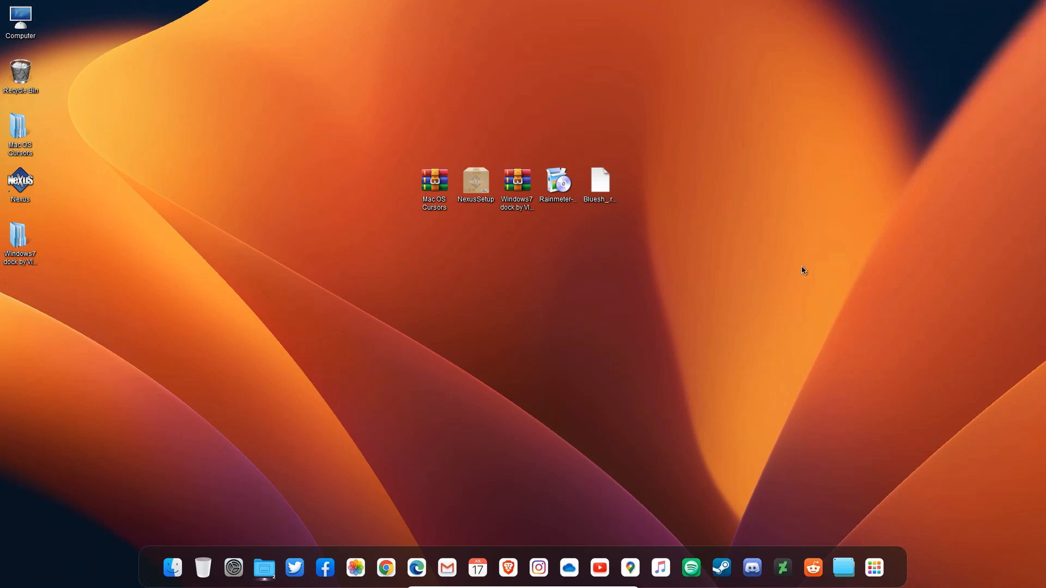
Install the Bluesh skin package with its included layout applied, and open the Rainmeter manager.
double_click(611, 195)
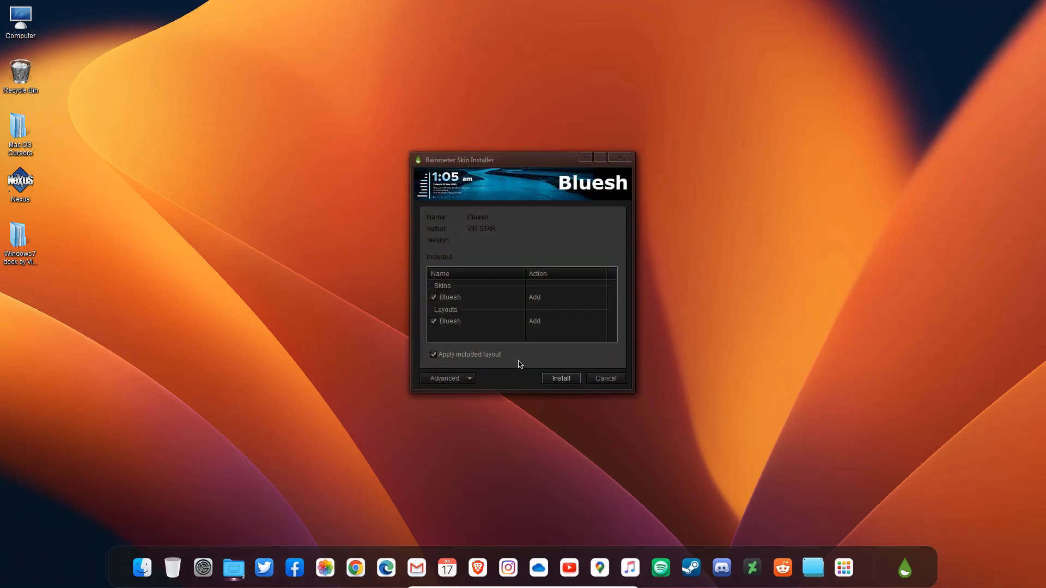
left_click(555, 380)
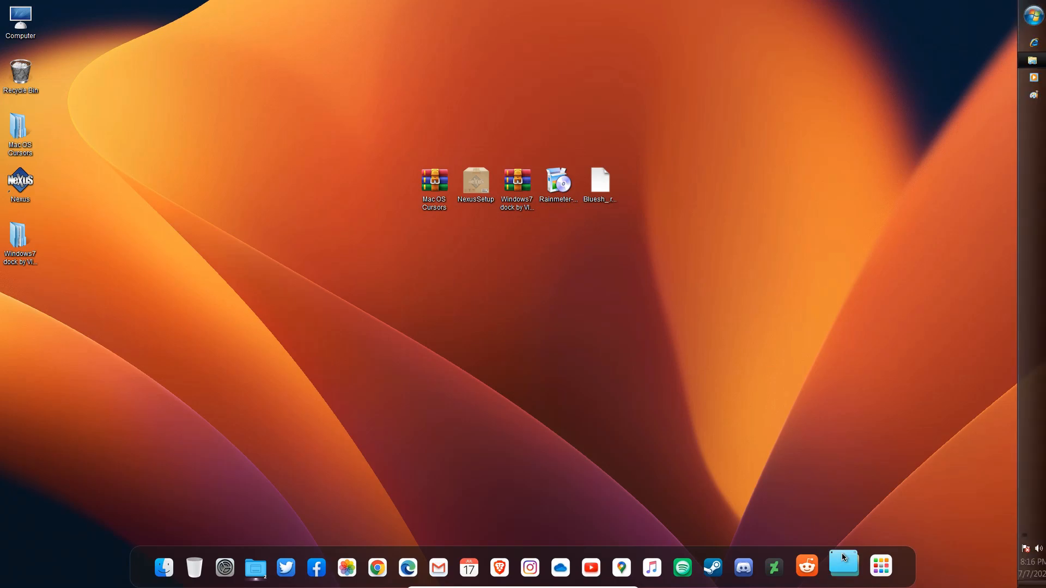
left_click(1018, 538)
left_click(971, 507)
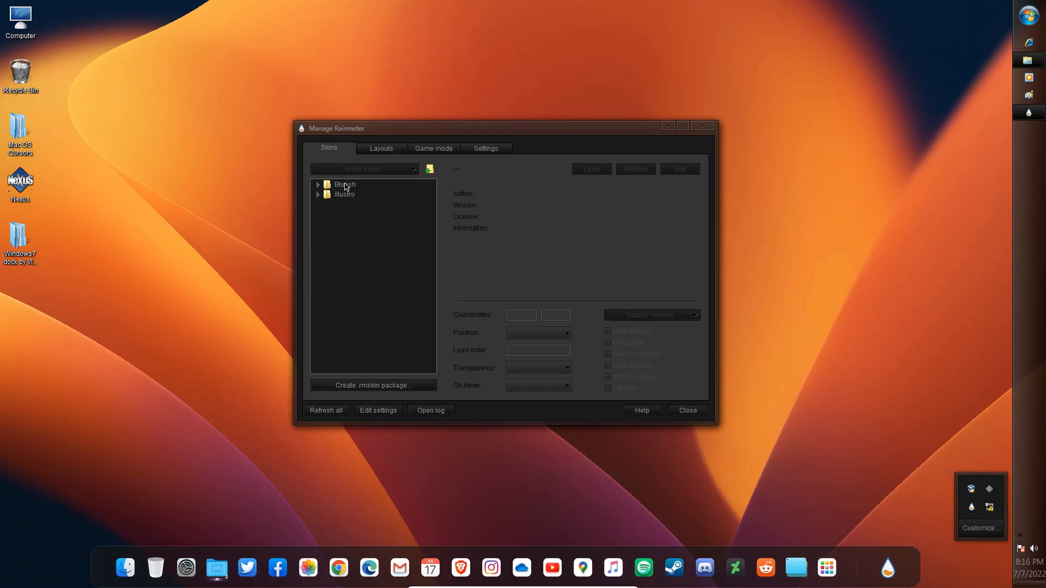
Load the Bluesh Animation.ini skin and move its row of dots to about 223, 106.
double_click(342, 185)
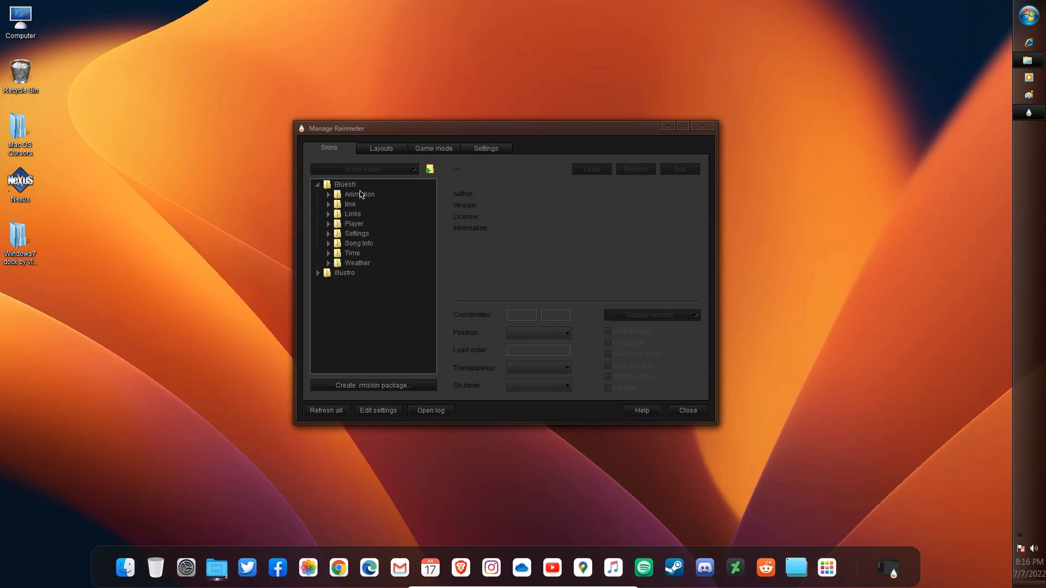
double_click(358, 197)
double_click(370, 205)
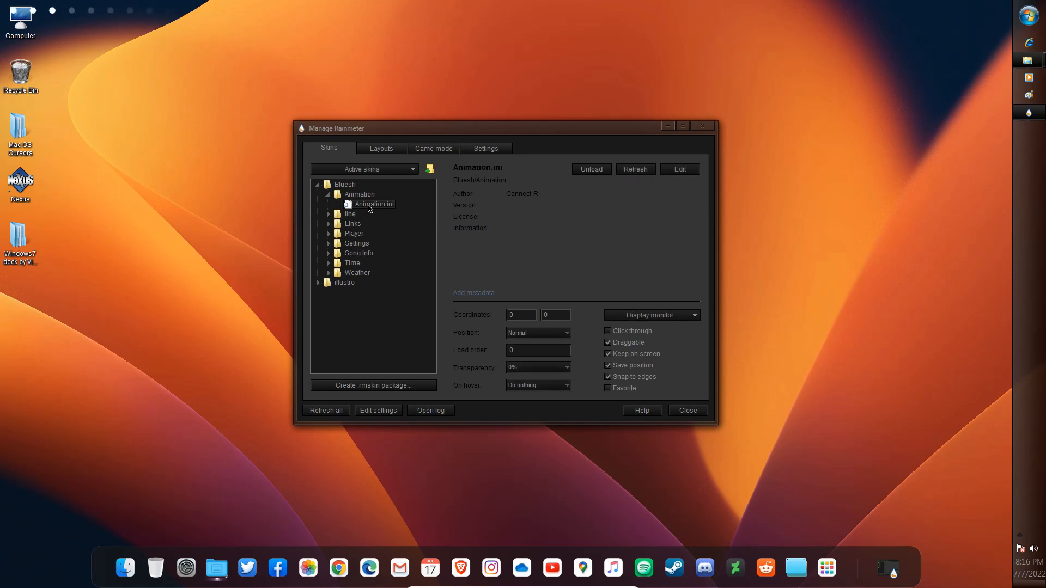
left_click_drag(116, 15, 238, 72)
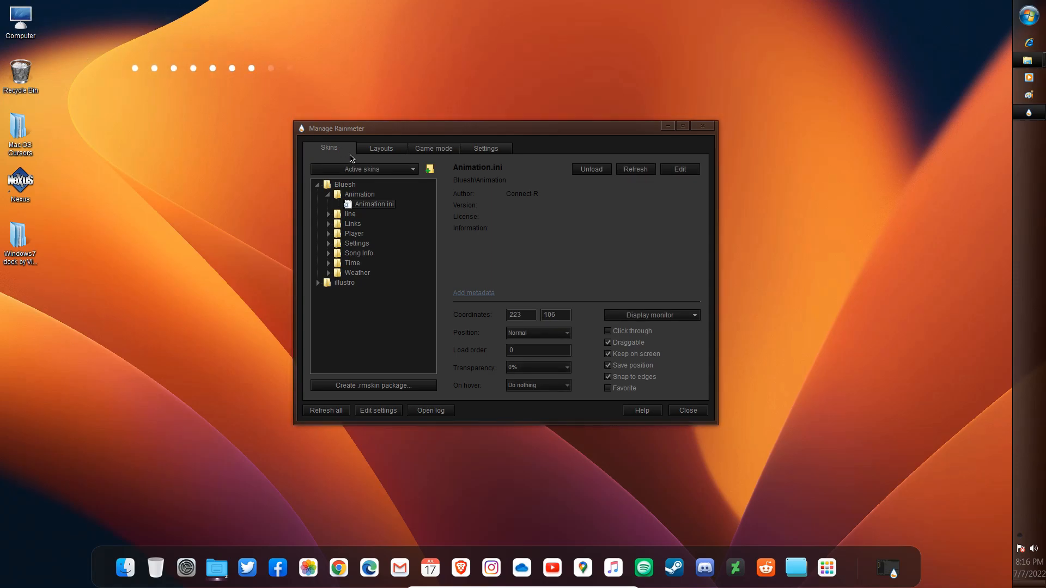
Load the Bluesh Time.ini skin and minimize the Rainmeter manager.
double_click(353, 264)
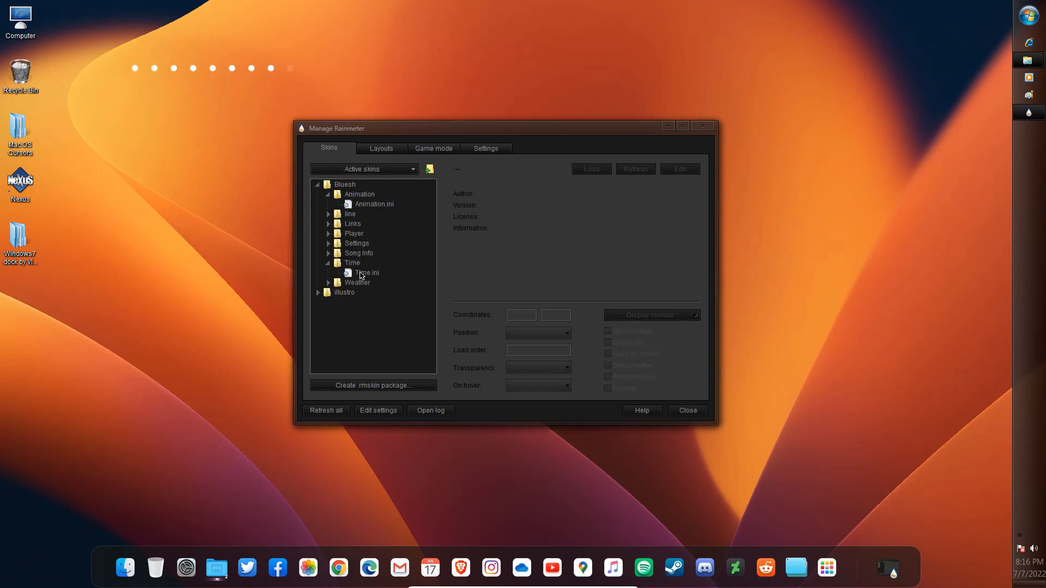
double_click(354, 283)
double_click(358, 274)
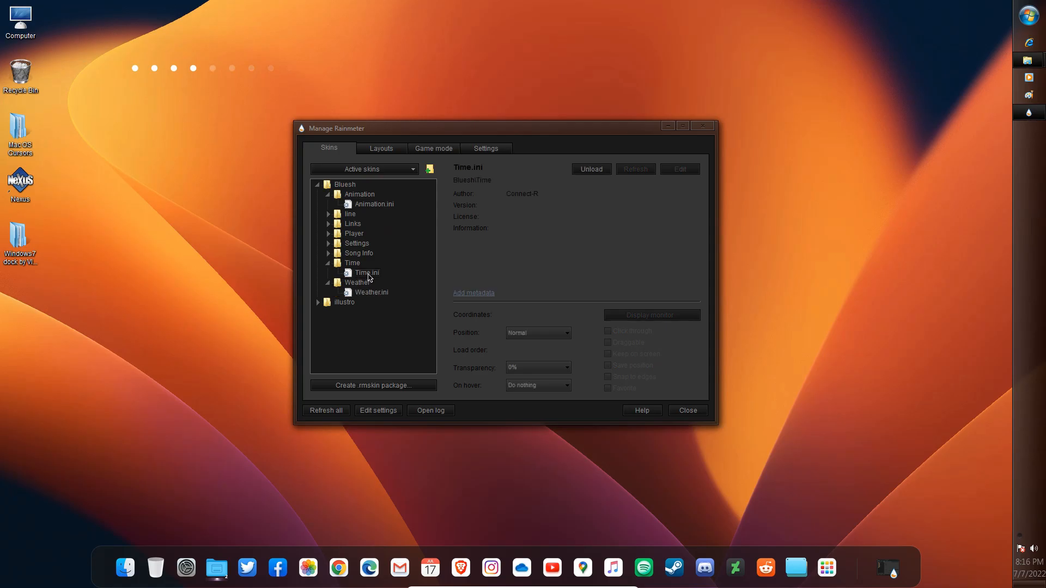
left_click(668, 127)
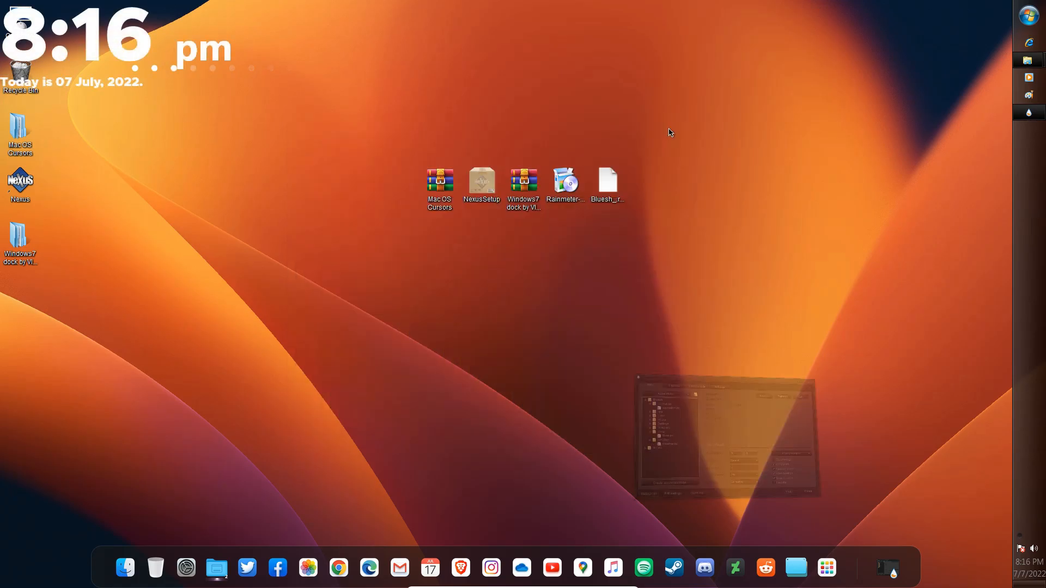
Hide all icons on the desktop.
right_click(384, 175)
mouse_move(421, 187)
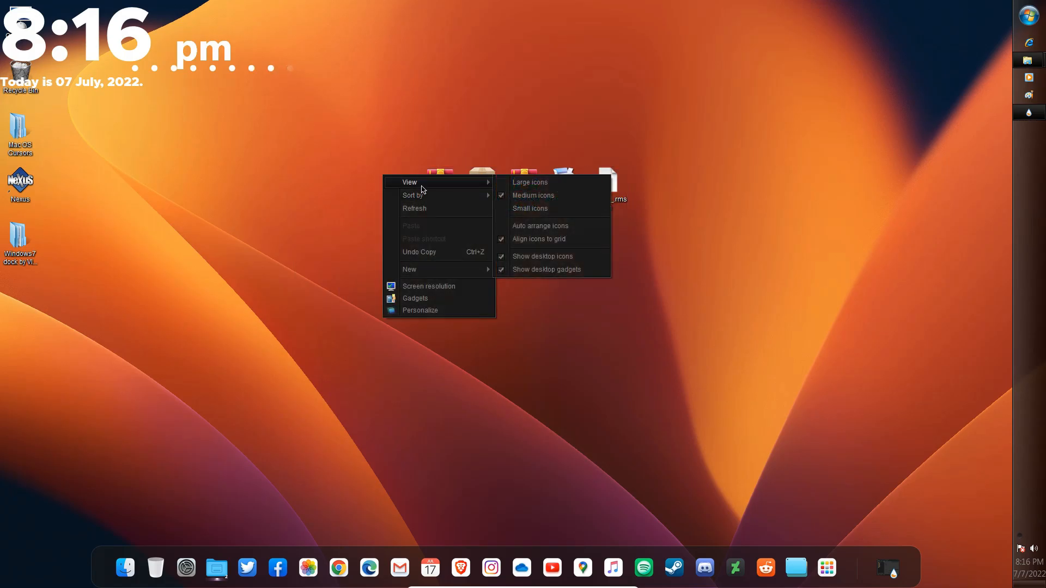
left_click(565, 257)
Place the clock skin on the lower left area of the wallpaper, with the animated dots directly beneath its date line.
left_click_drag(128, 63, 244, 388)
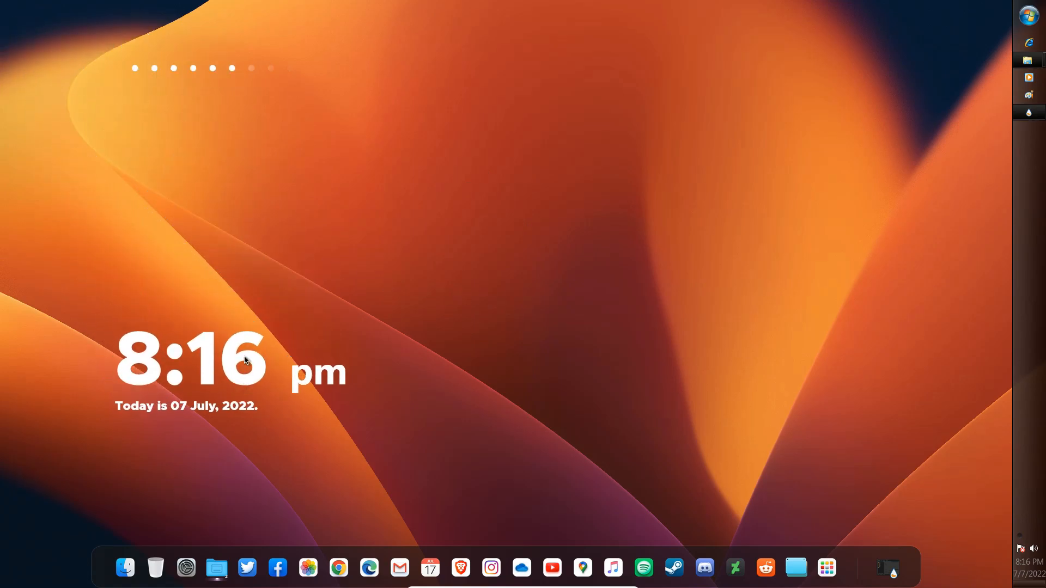
left_click_drag(174, 72, 170, 441)
left_click_drag(171, 381, 140, 358)
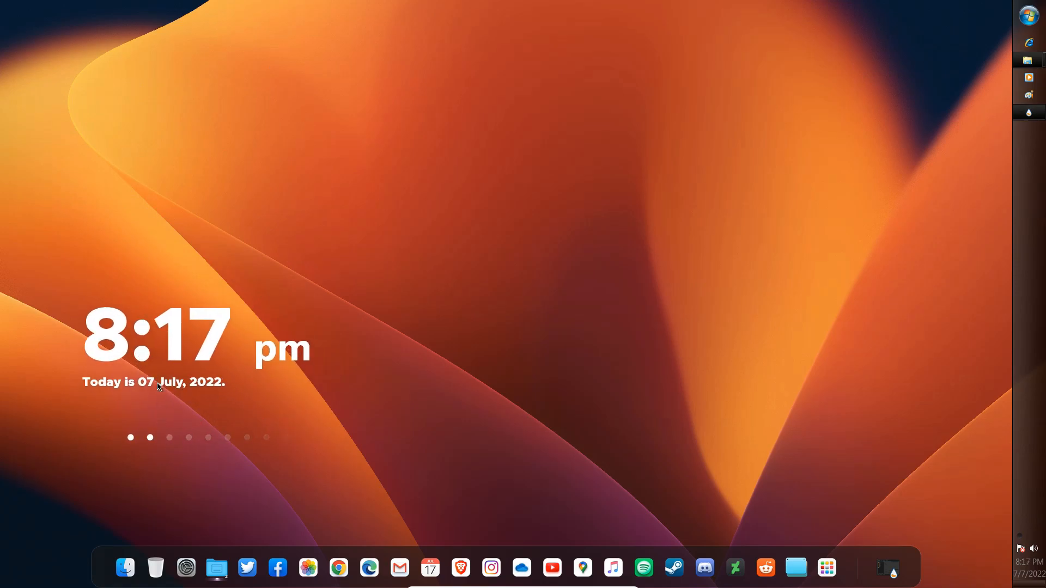
left_click_drag(151, 441, 111, 409)
mouse_move(114, 353)
left_mouse_down()
mouse_move(102, 352)
mouse_move(115, 363)
left_mouse_up()
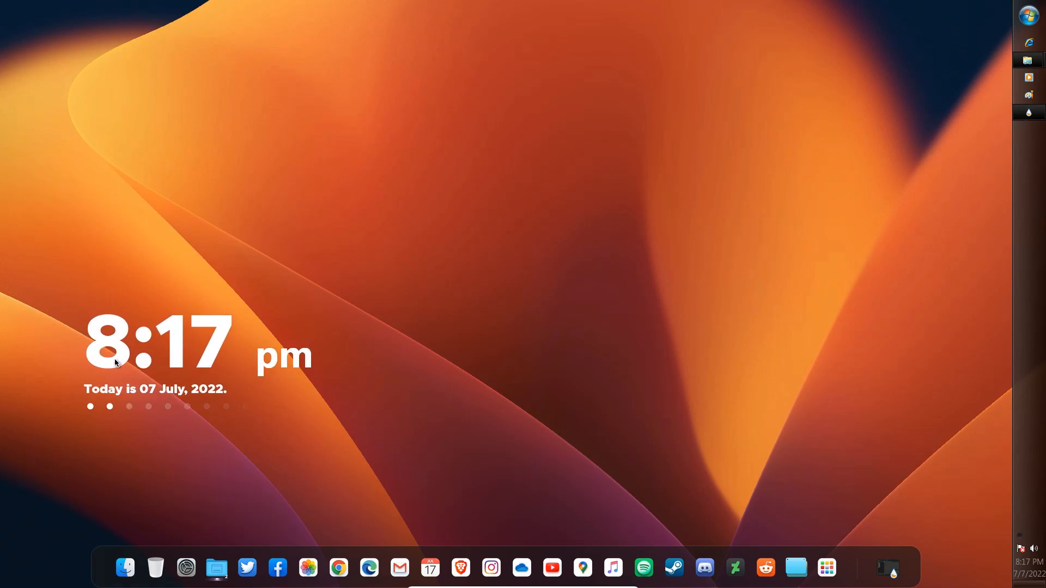
Enable Click through for both the Bluesh clock skin and the animated dots skin.
right_click(214, 363)
mouse_move(267, 415)
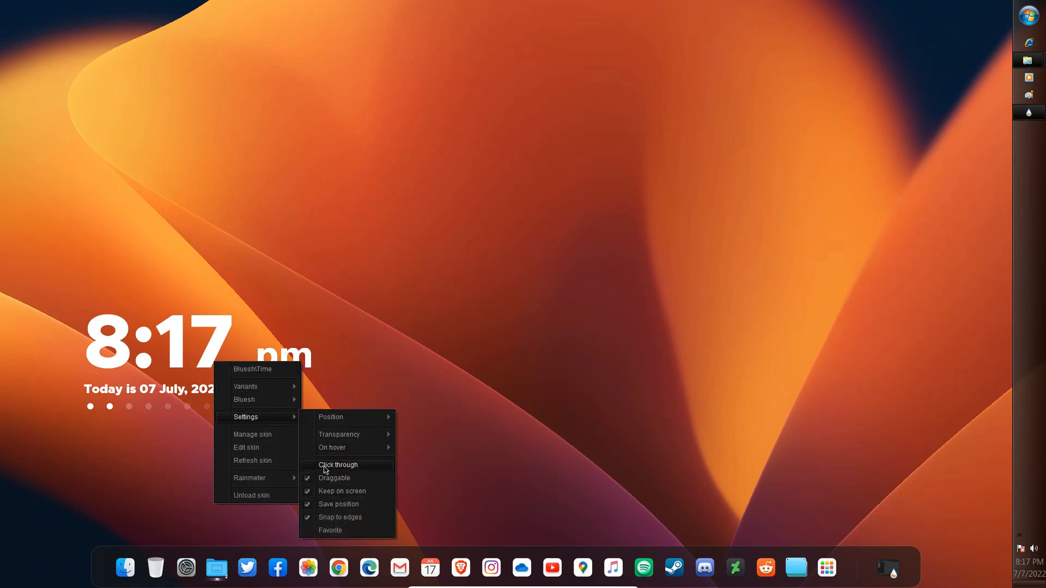
left_click(345, 470)
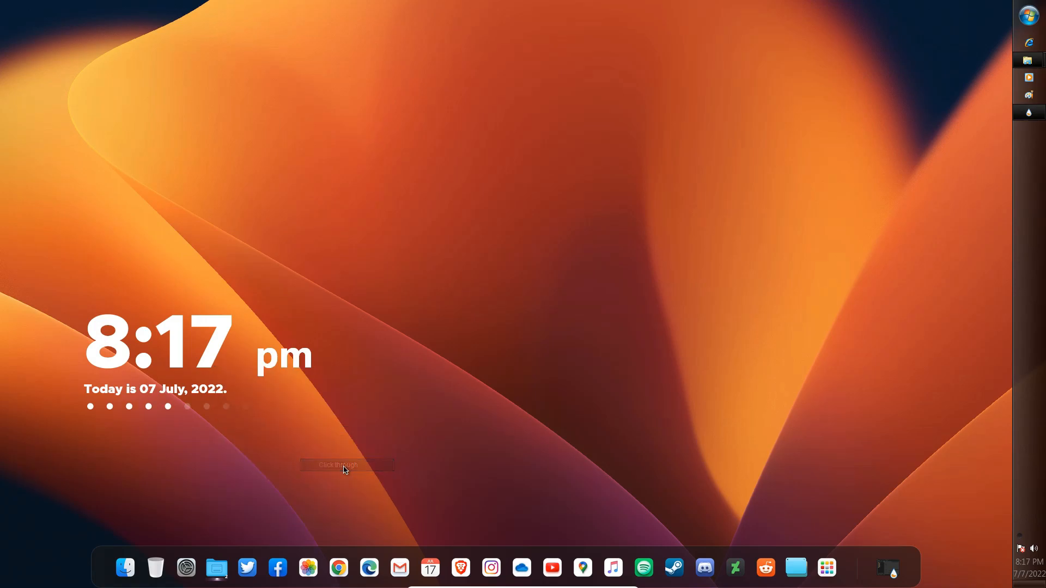
right_click(209, 411)
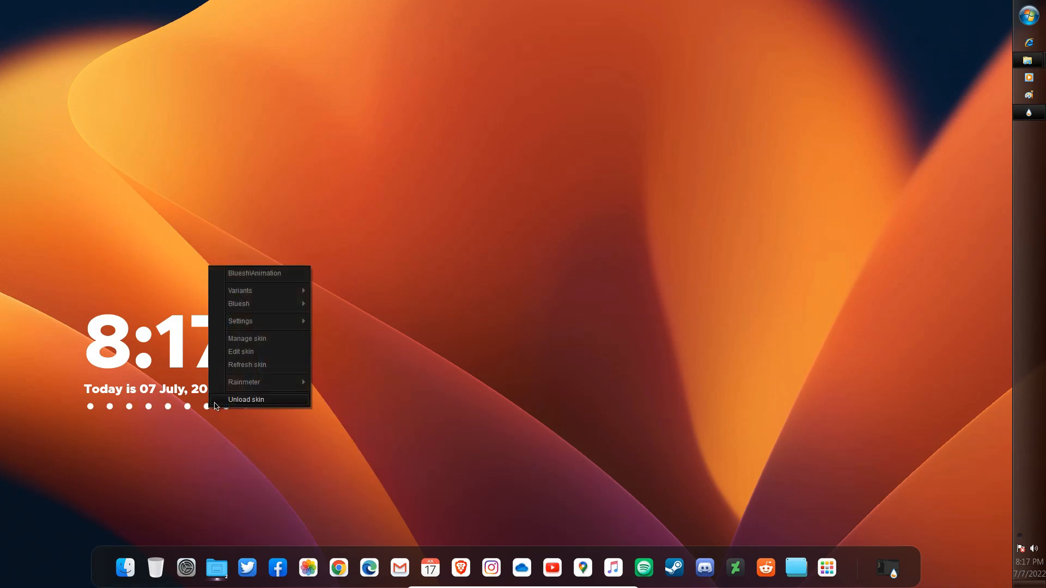
mouse_move(254, 323)
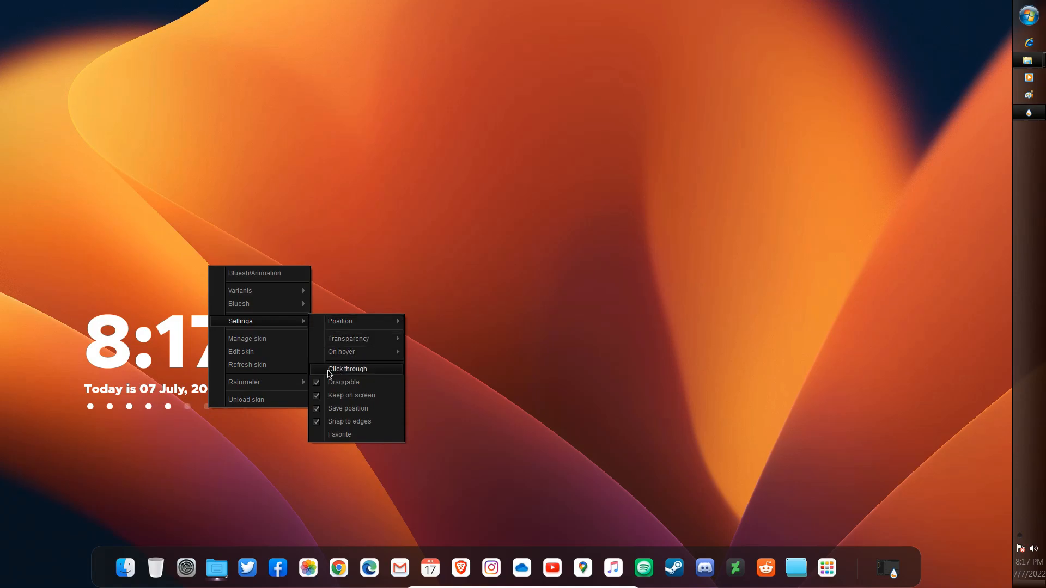
left_click(351, 371)
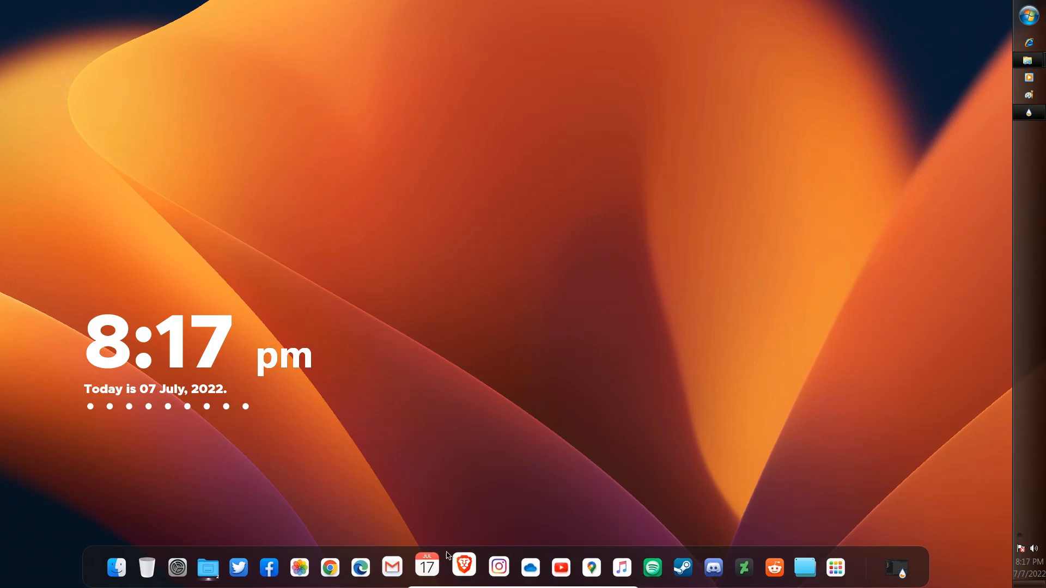
Hide the Windows taskbar with the dock's blue folder shortcut, and bring back and close the Rainmeter manager.
left_click(797, 561)
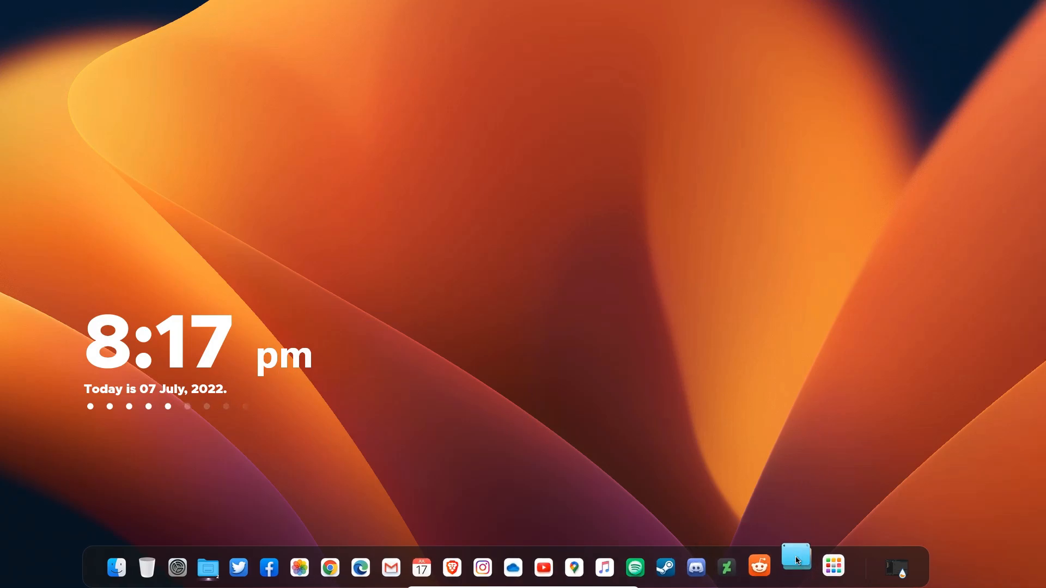
left_click(894, 567)
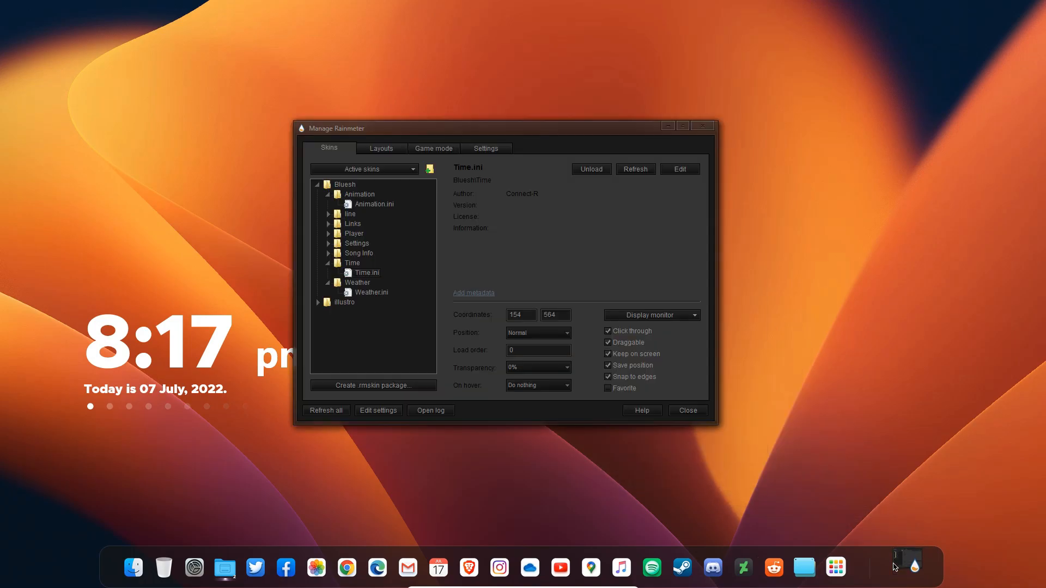
left_click(702, 127)
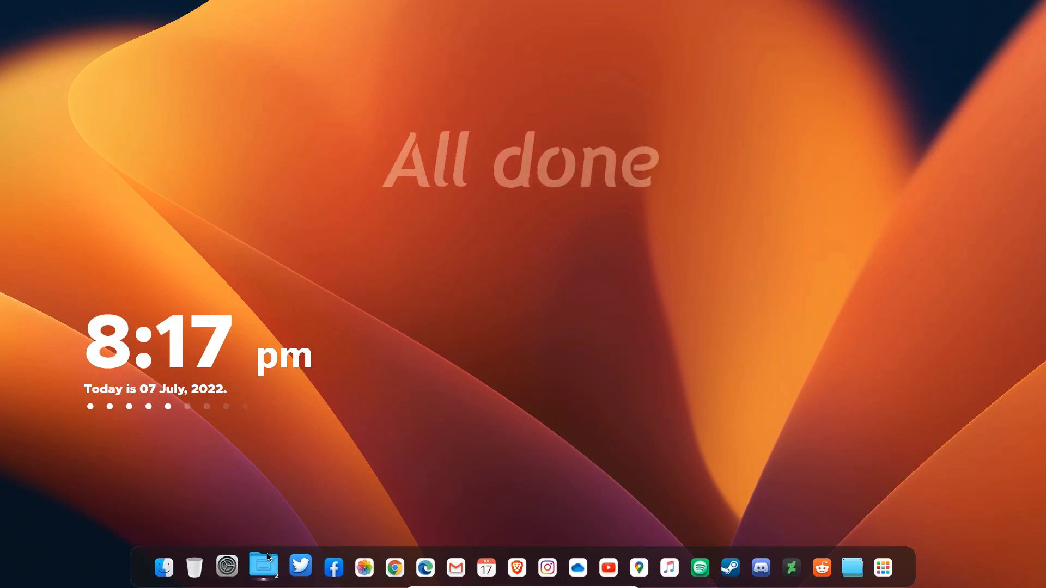
Bring up the minimized Recycle Bin window from its dock preview.
mouse_move(267, 561)
left_click(256, 493)
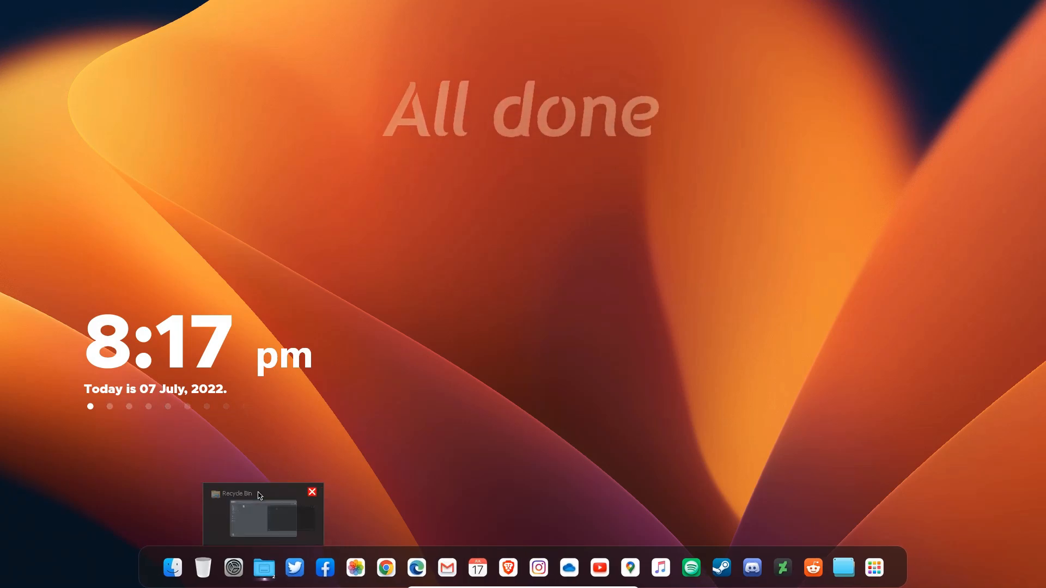